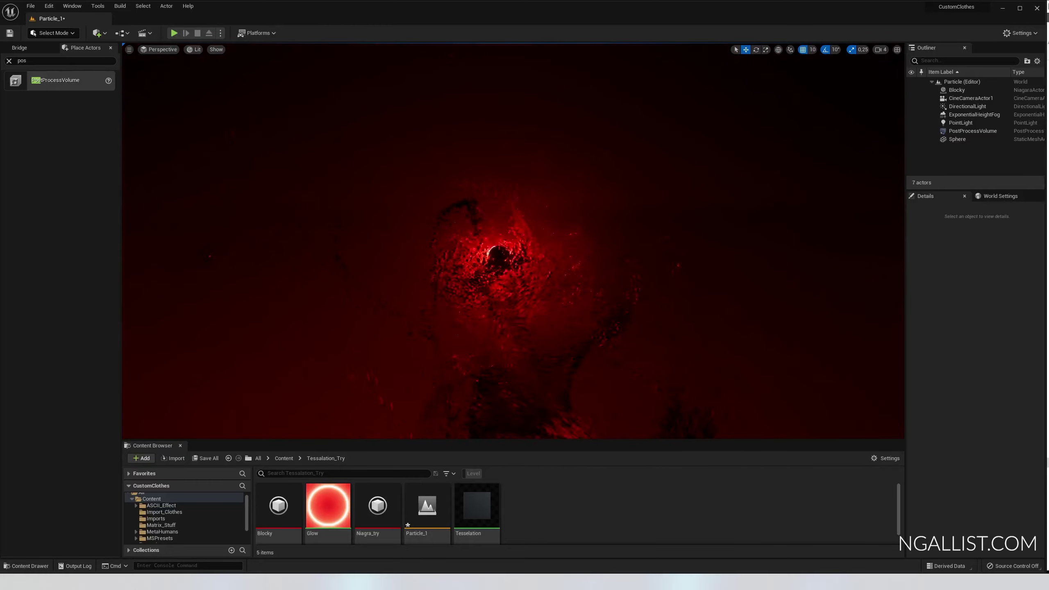
Hide and show the PostProcessVolume again to compare the scene with and without it.
left_click(912, 132)
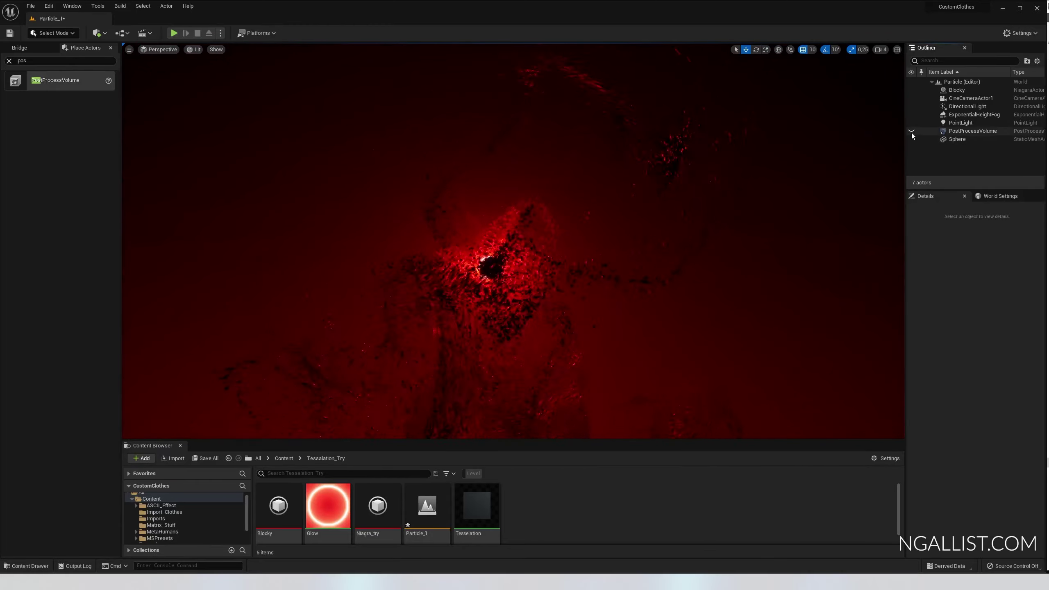
left_click(911, 132)
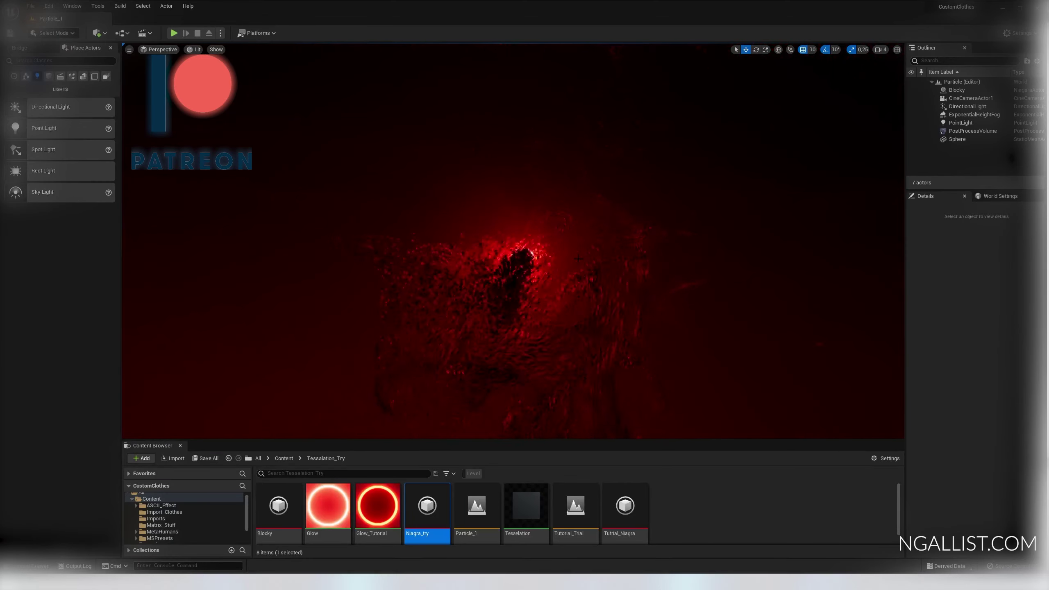
Select the Blocky particle actor and examine its override parameters, including the curl, scale and vortex settings.
left_click(579, 259)
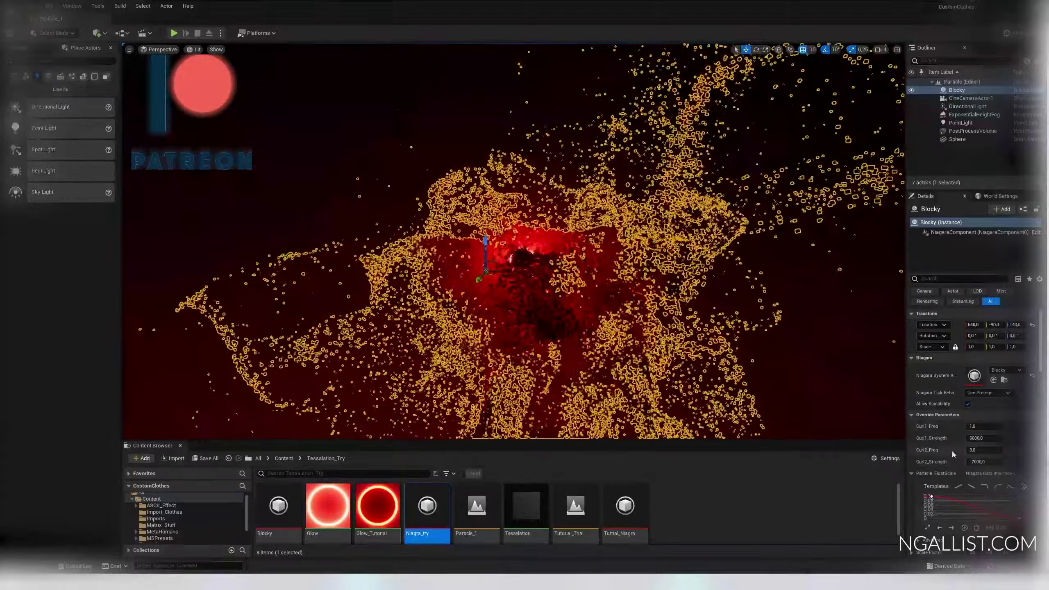
left_click_drag(905, 393, 859, 384)
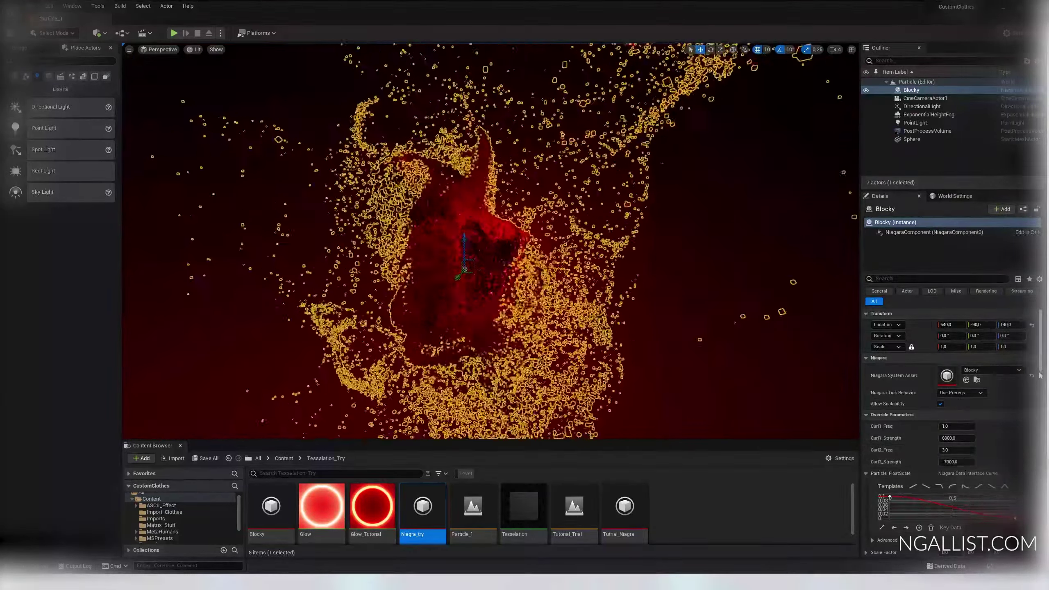
scroll(1040, 376, "down", 4)
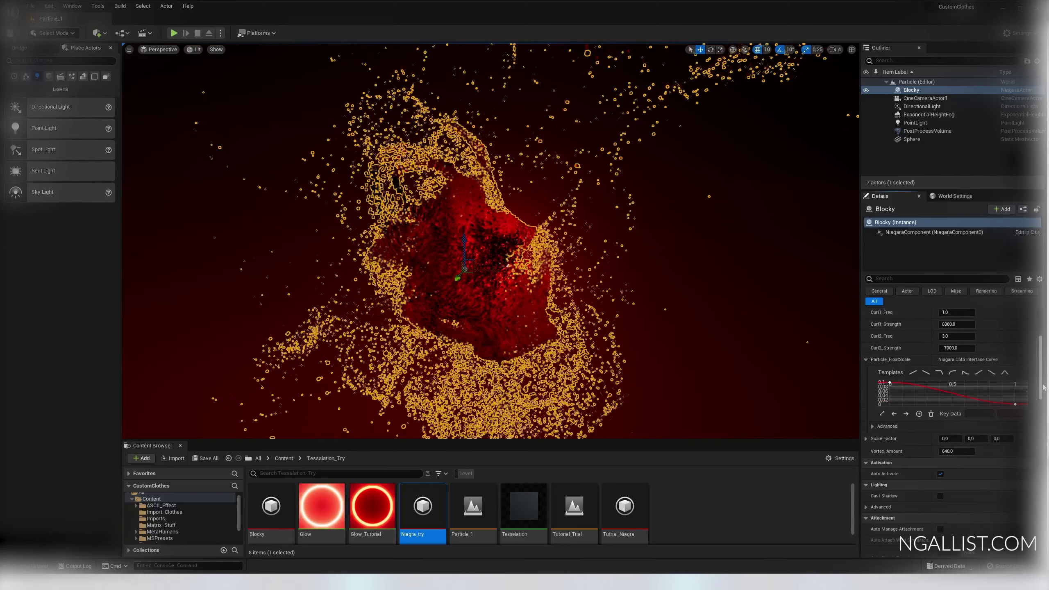
left_click_drag(1045, 386, 1044, 376)
left_click(669, 283)
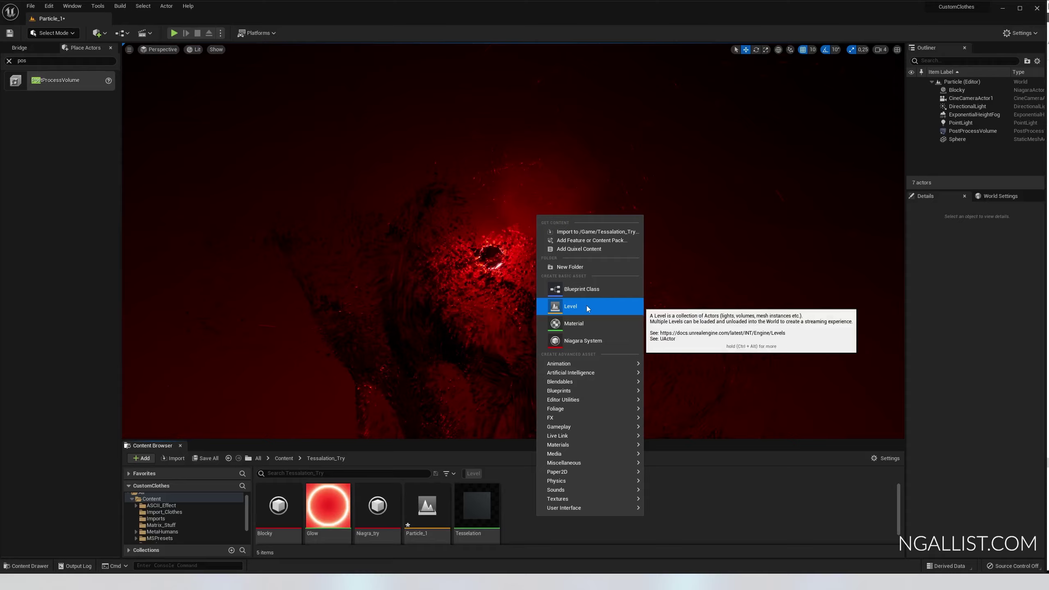
Create a level named Tutorial_Trial in the Tessalation_Try folder and open it.
left_click(588, 307)
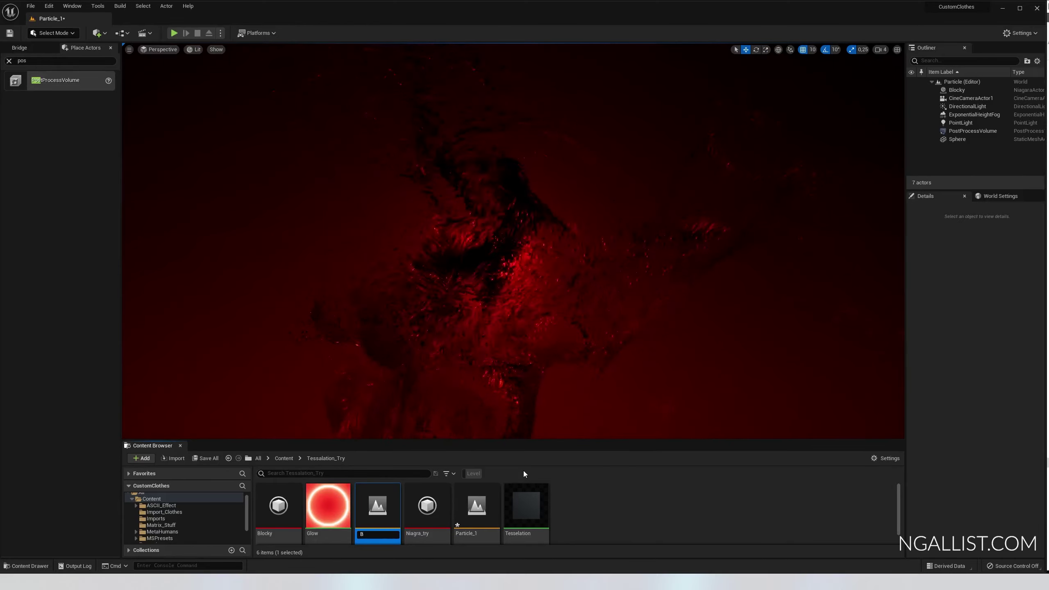
key("BackSpace")
type("Tuto")
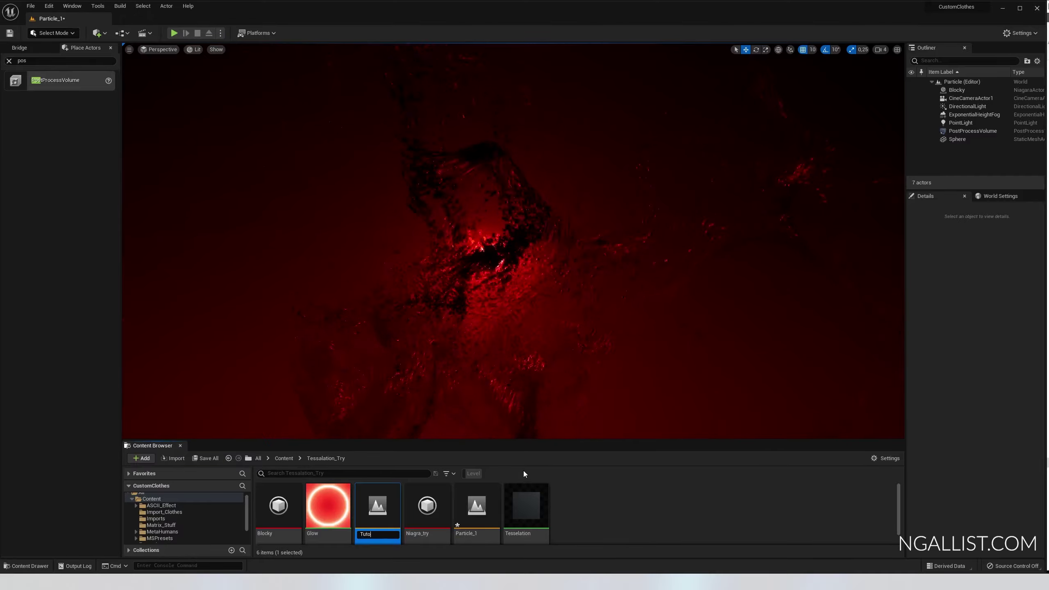
type("rial_Trial")
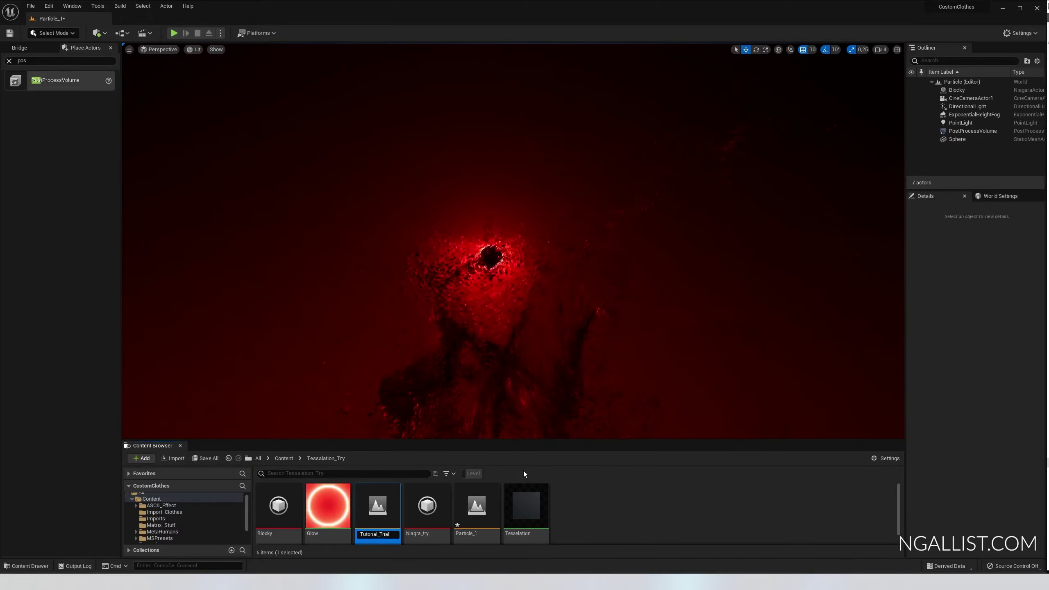
key("Return")
double_click(526, 507)
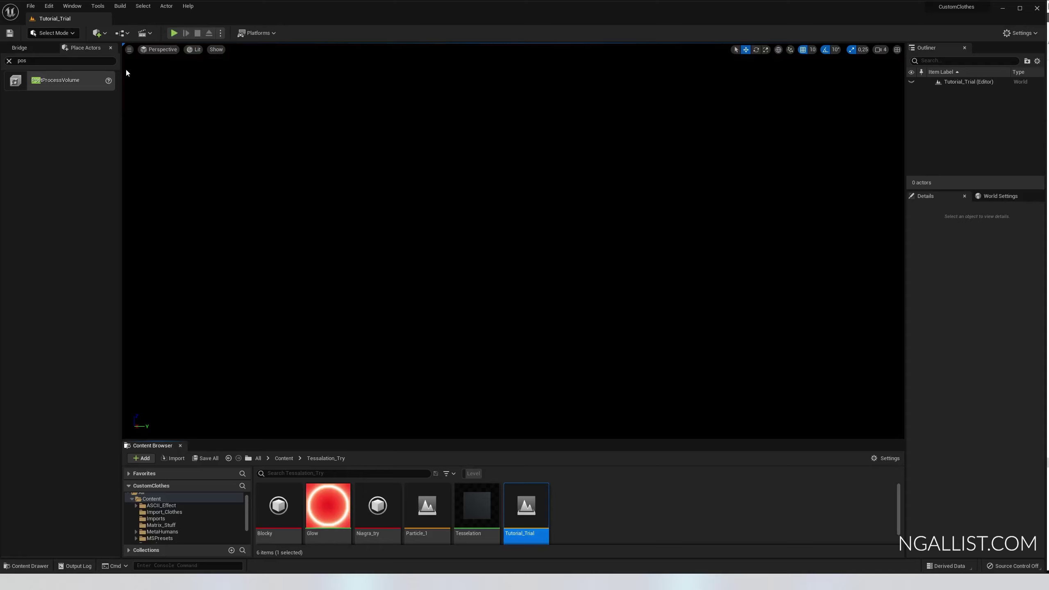
Add a Directional Light, a Sky Light, a Sky Atmosphere and a Volumetric Cloud to the level.
left_click(103, 37)
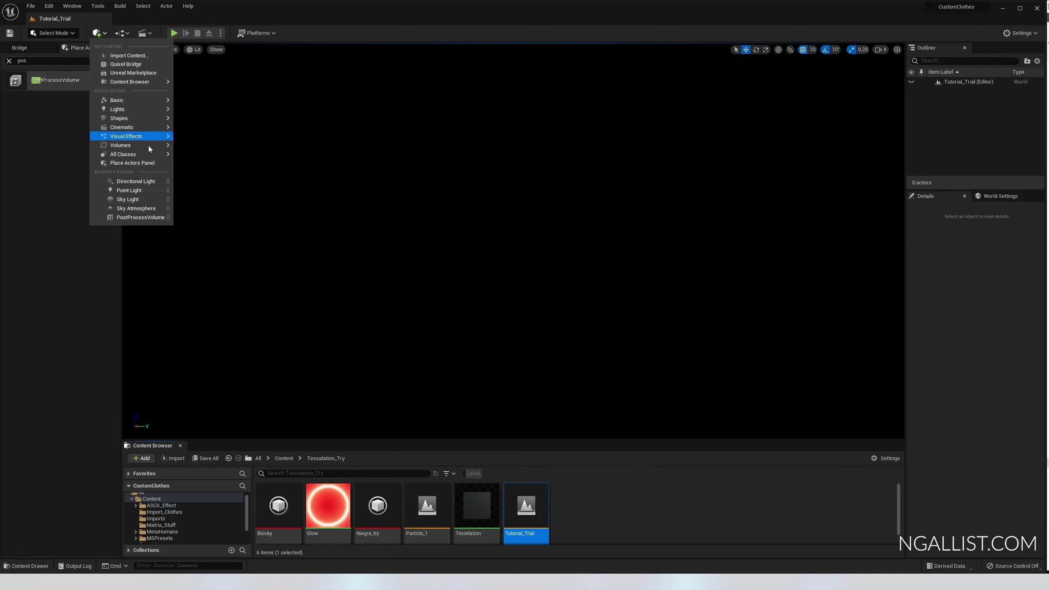
mouse_move(150, 150)
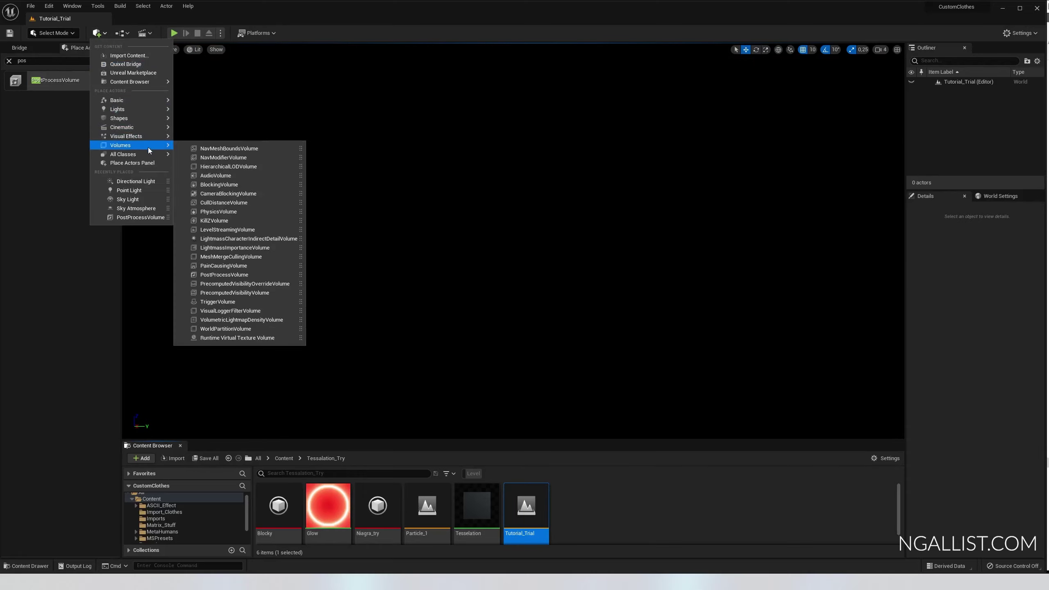
left_click(150, 184)
left_click(97, 33)
left_click(127, 199)
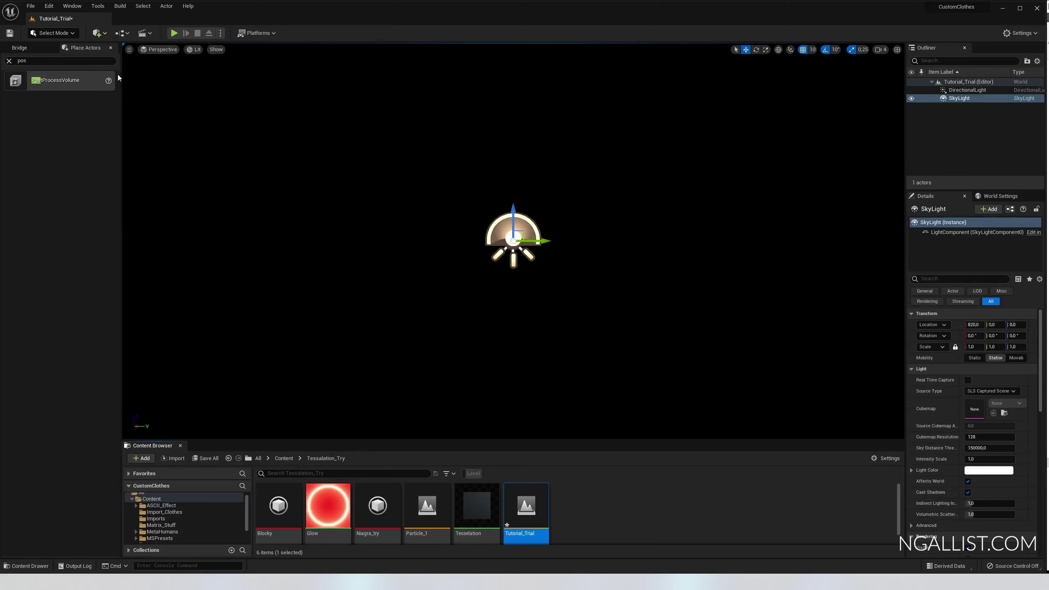
left_click(98, 33)
left_click(127, 208)
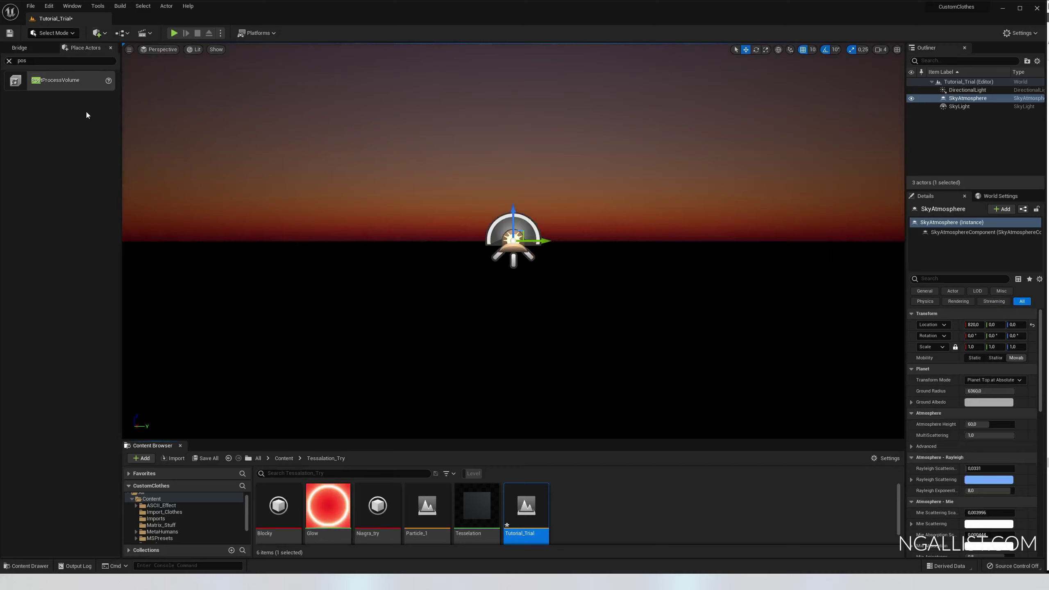
left_click(98, 33)
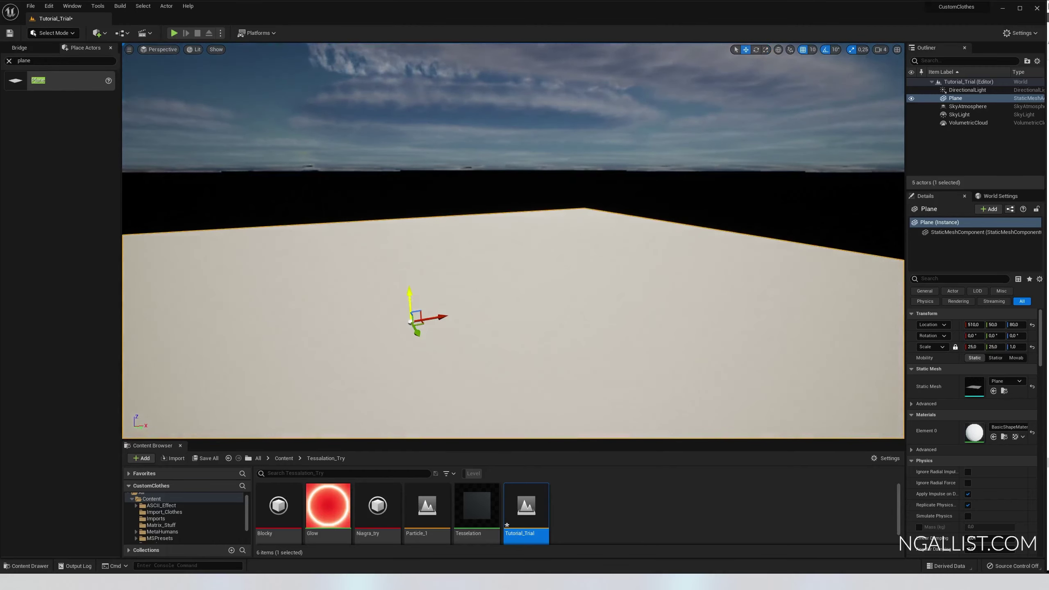
Move the floor plane to about X 840, Y -190, Z -90, below the light actors.
left_click_drag(410, 322, 541, 332)
right_click_drag(426, 361, 488, 345)
key("w")
key("s")
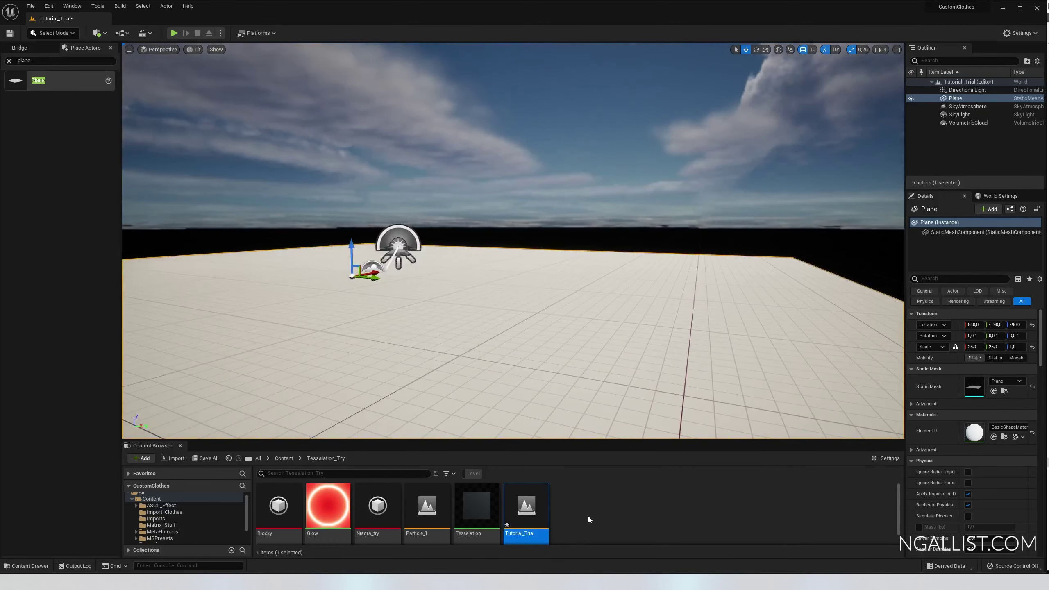
Create a Niagara System from the Hanging Particulates emitter template and name it Tutrial_Niagra.
right_click(589, 517)
mouse_move(653, 420)
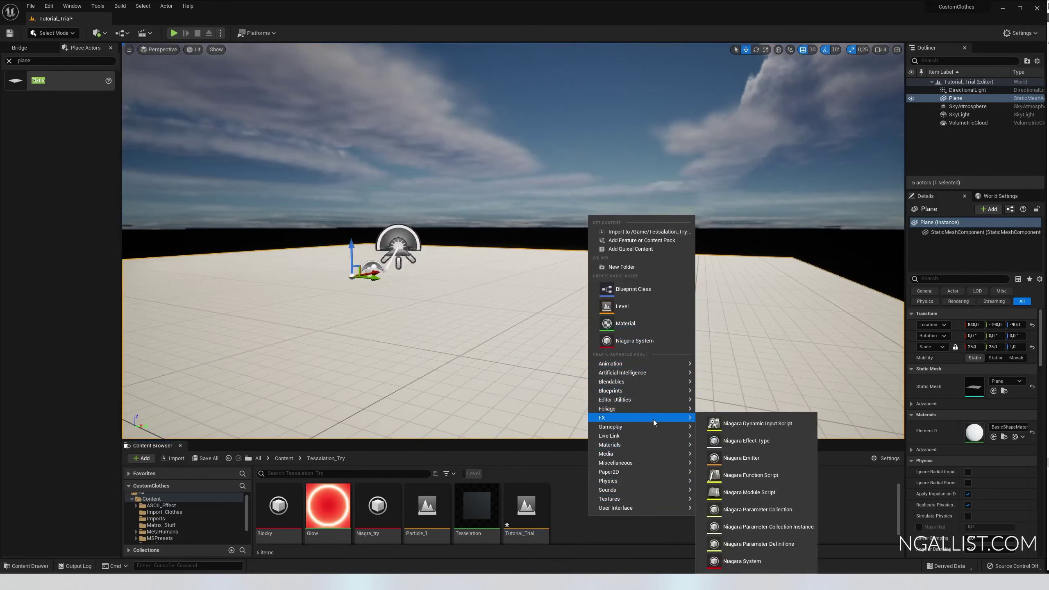
left_click(751, 562)
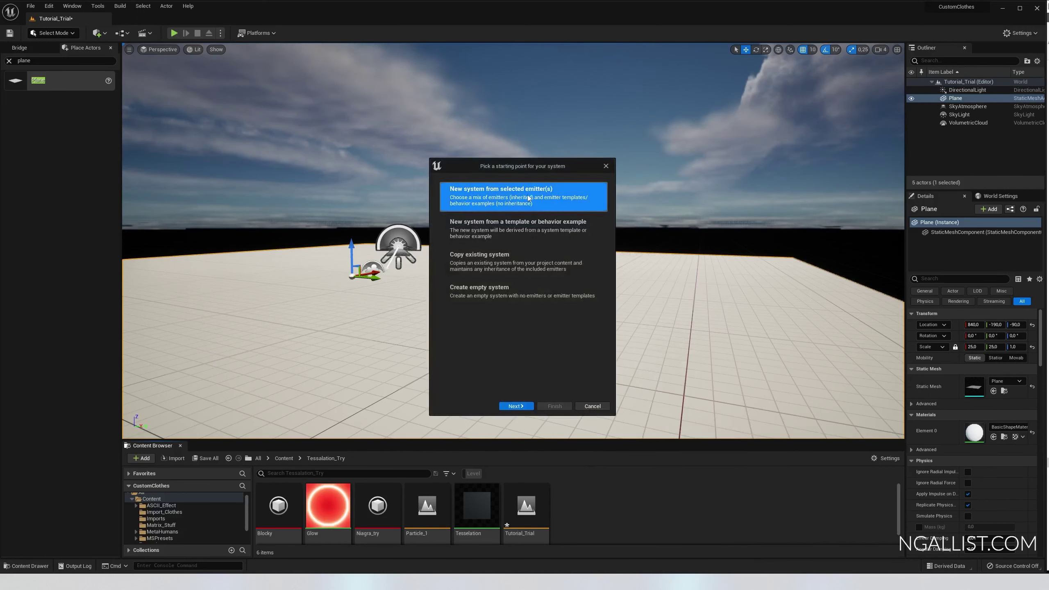
left_click(516, 406)
scroll(526, 313, "down", 2)
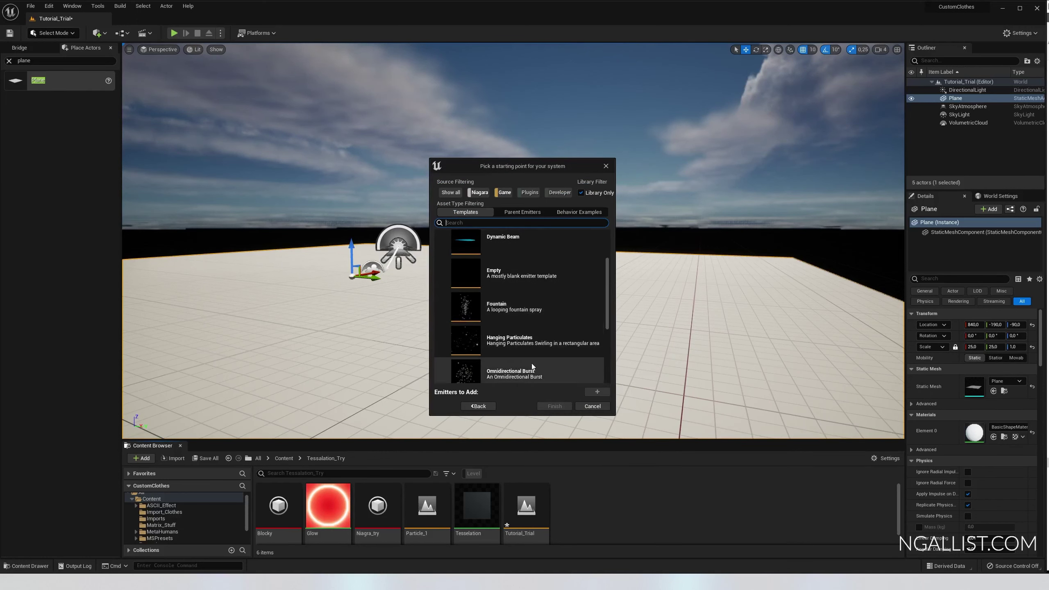
left_click(522, 344)
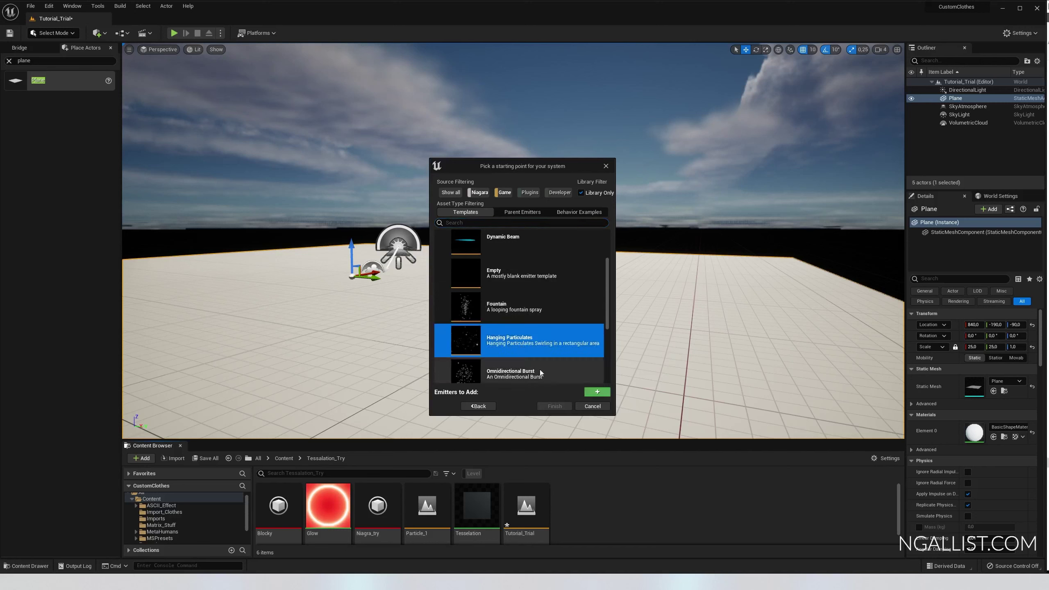
left_click(595, 393)
left_click(548, 407)
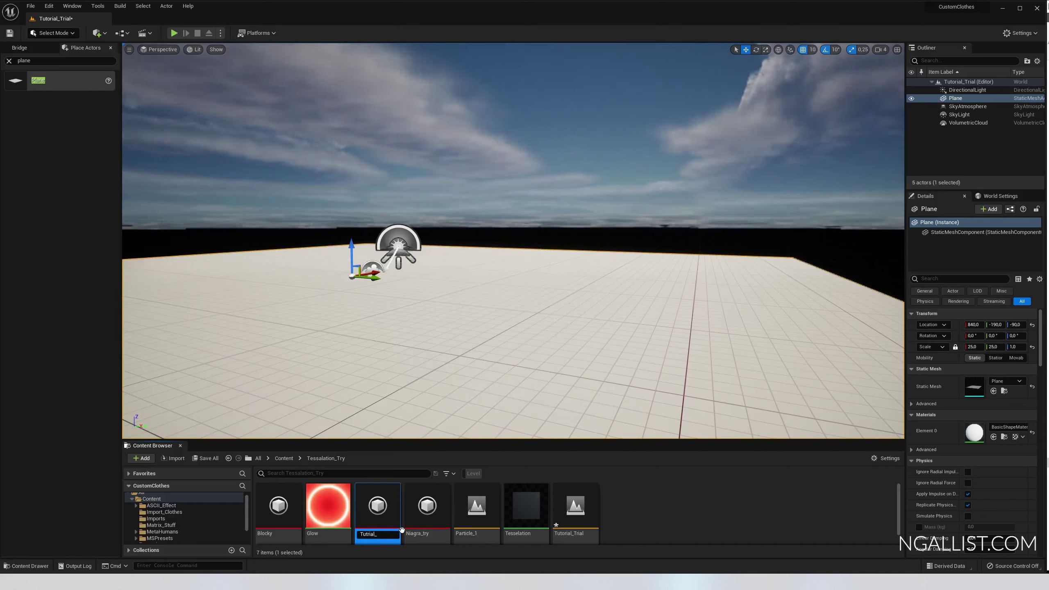
key("Return")
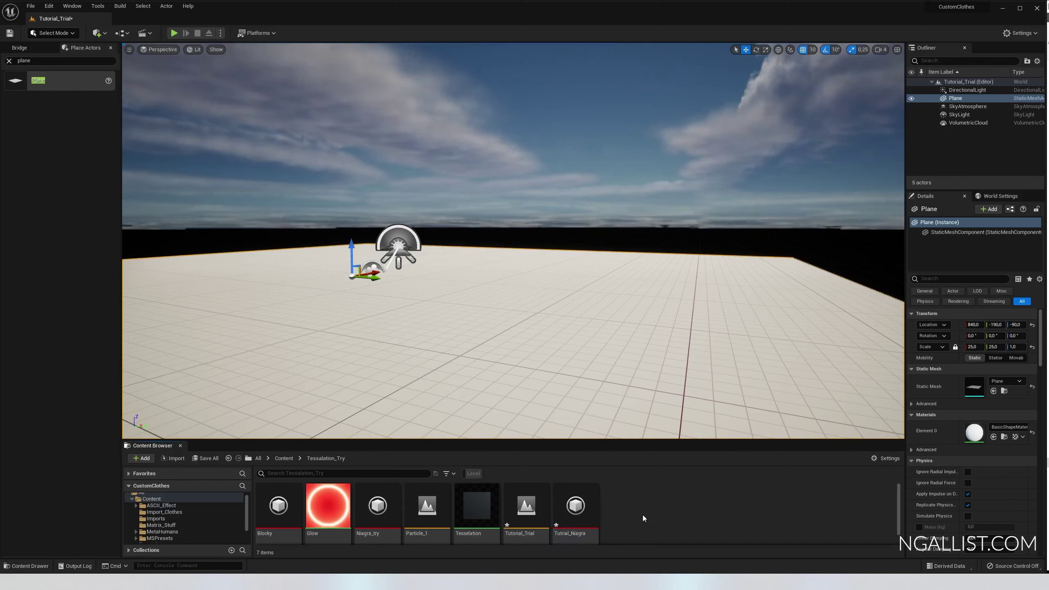
Open the Tutrial_Niagra system and enlarge its editor window to cover the viewport area.
left_click(578, 514)
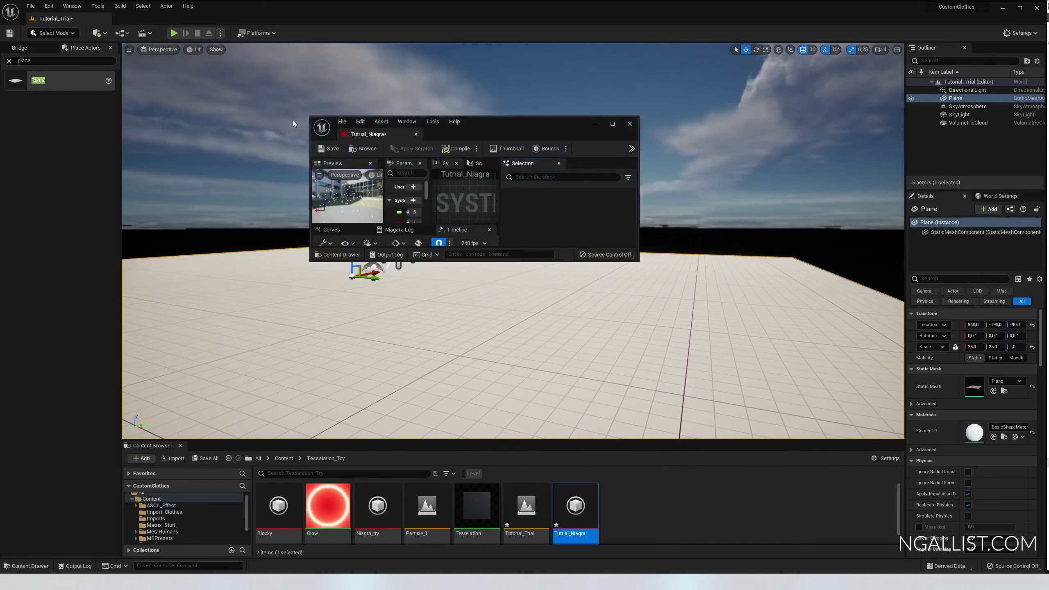
left_click_drag(309, 117, 123, 44)
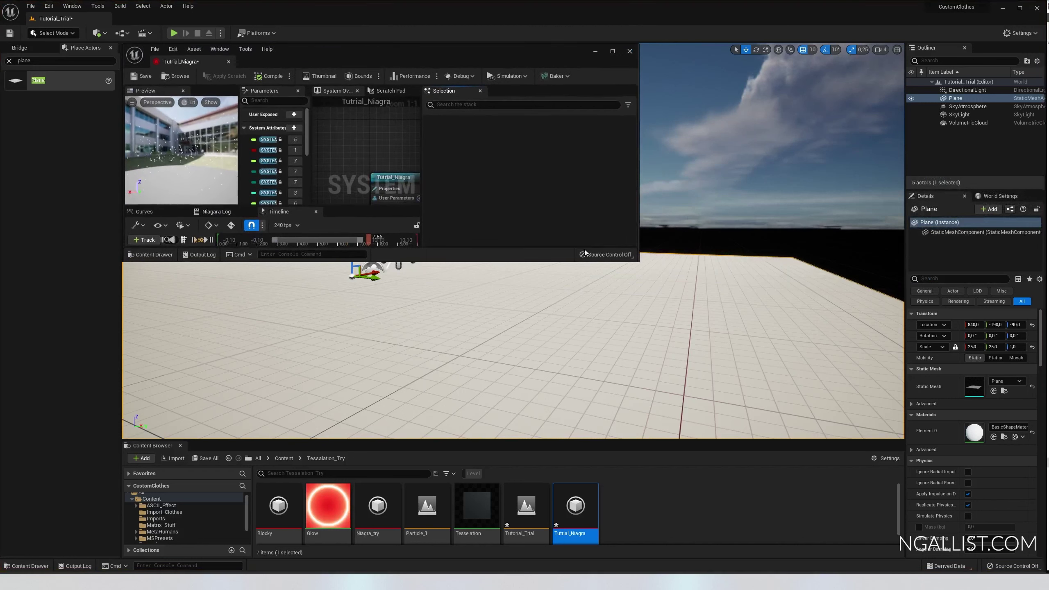
left_click_drag(639, 262, 892, 456)
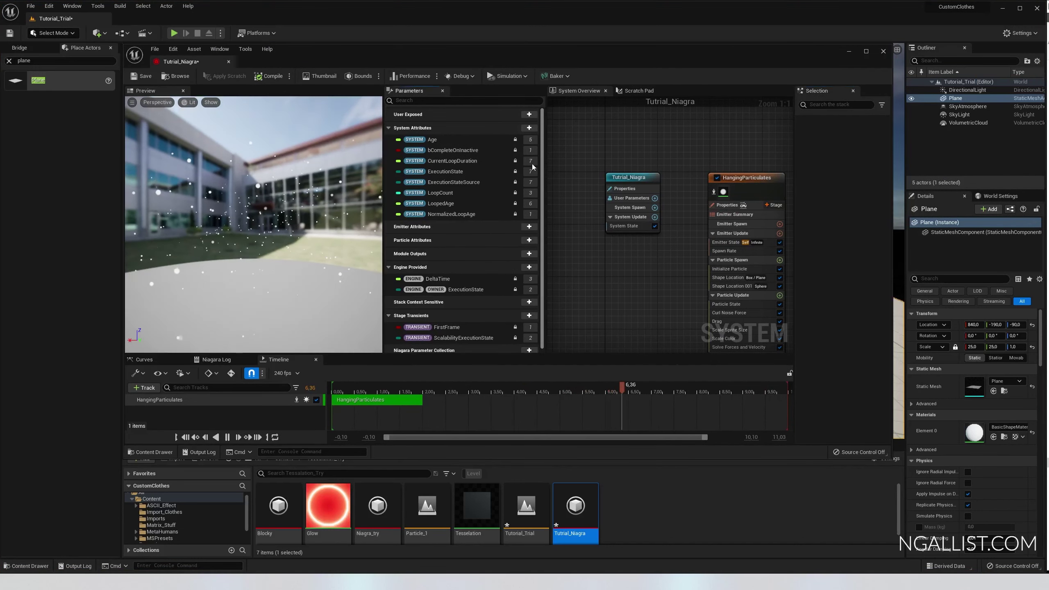
Delete the Scale Color, Scale Sprite Size and Curl Noise Force modules from the HangingParticulates emitter's Particle Update.
right_click_drag(618, 154, 531, 116)
right_click_drag(719, 262, 724, 201)
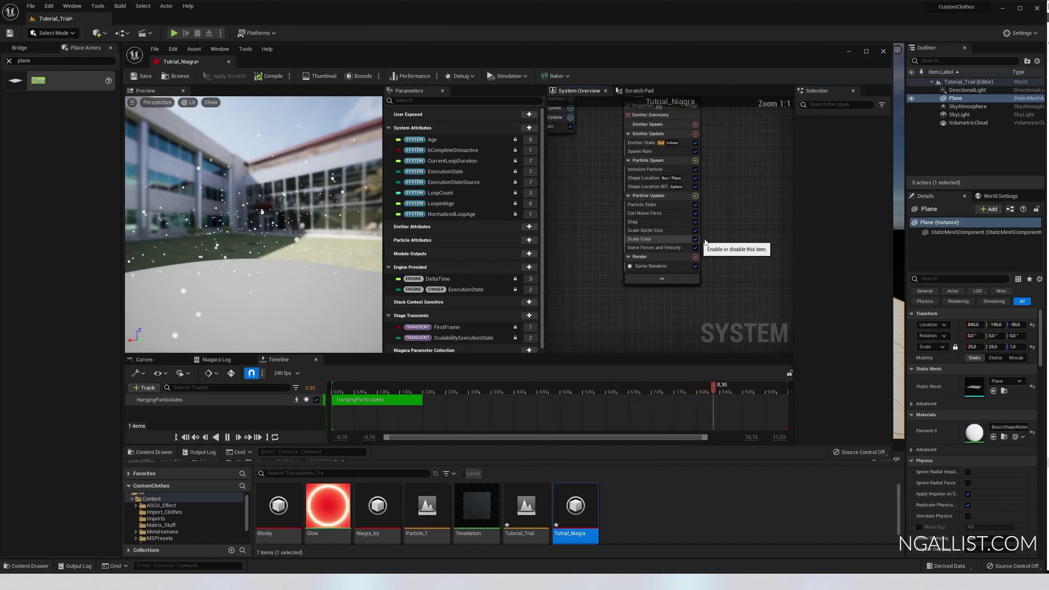
left_click(654, 247)
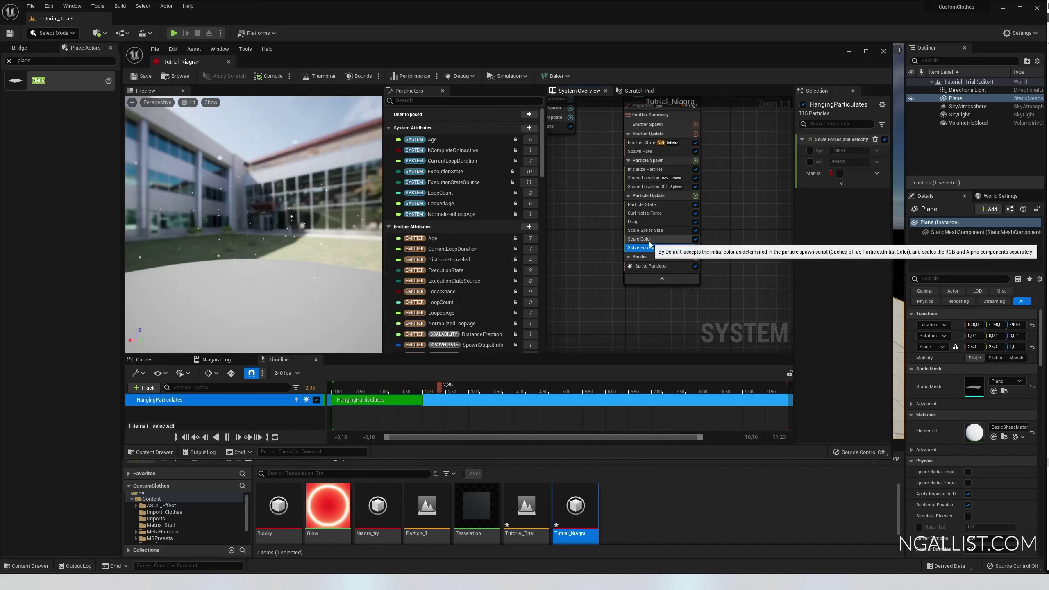
left_click(649, 241)
key("Delete")
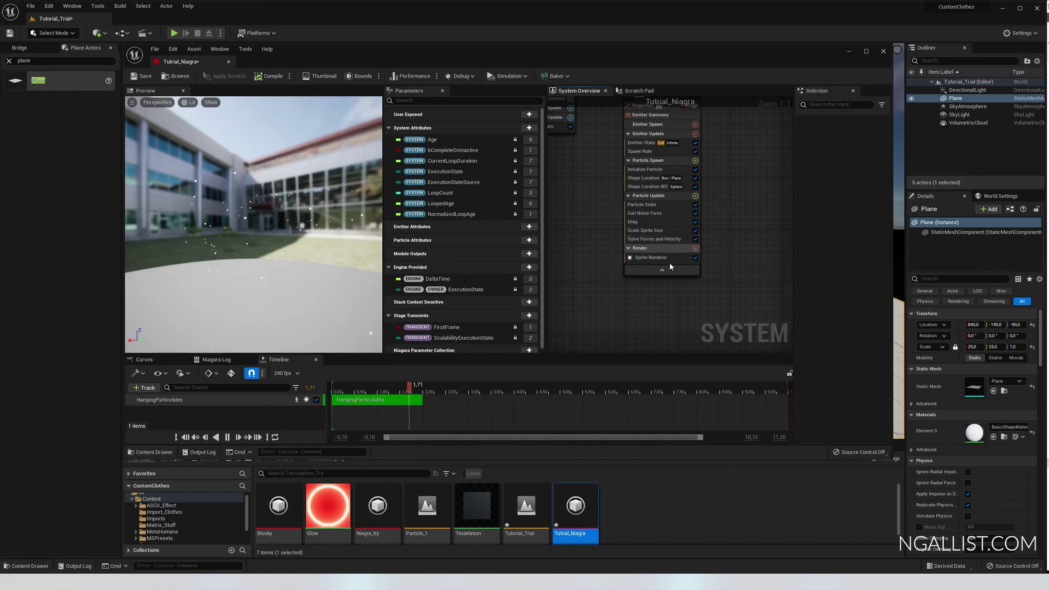
left_click(649, 231)
key("Delete")
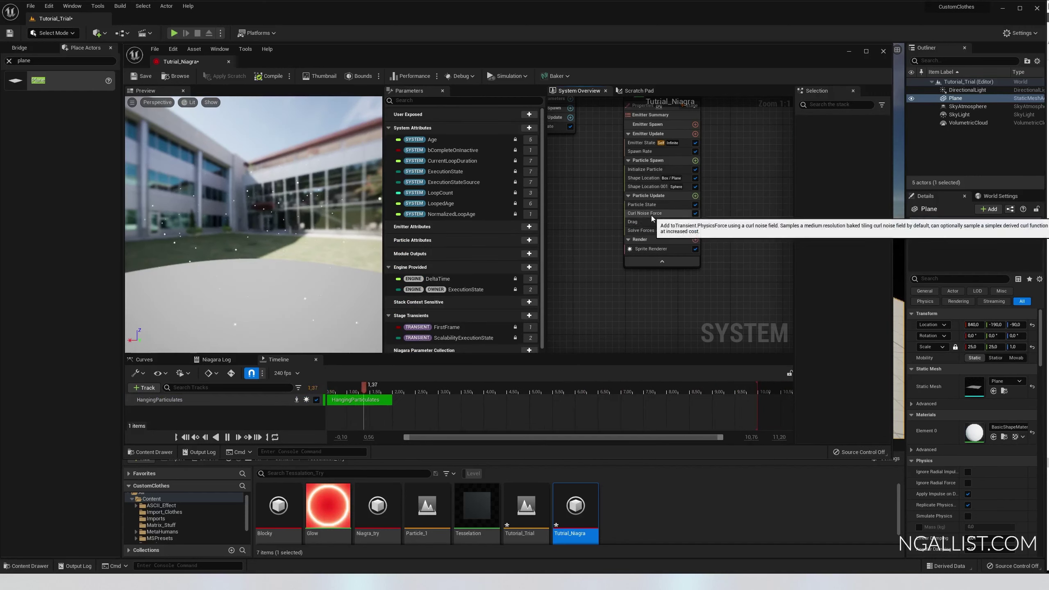
left_click(654, 215)
key("Delete")
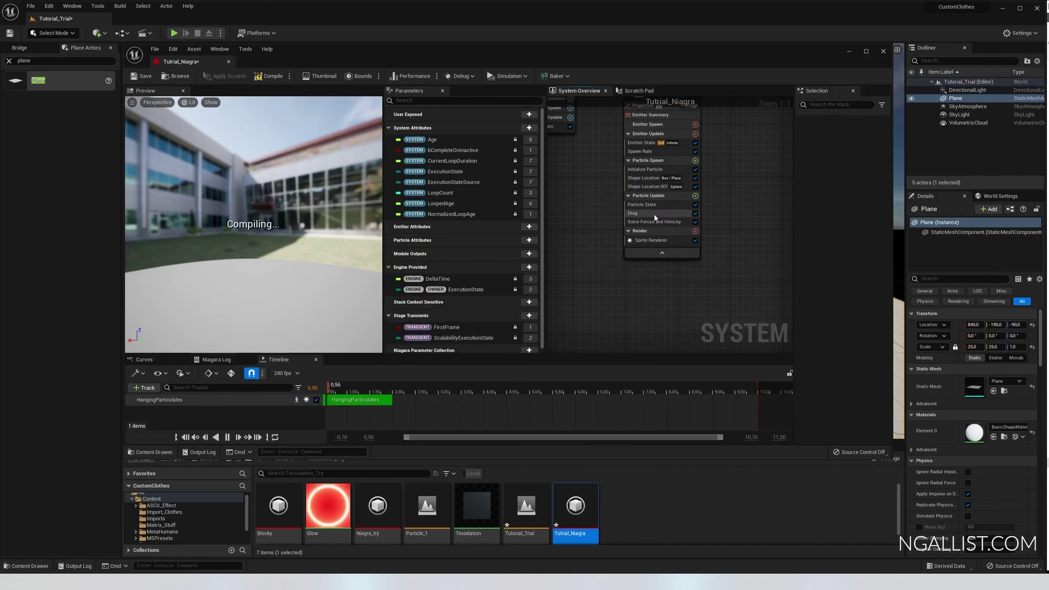
Replace the HangingParticulates emitter's Sprite Renderer with a Mesh Renderer.
left_click(652, 214)
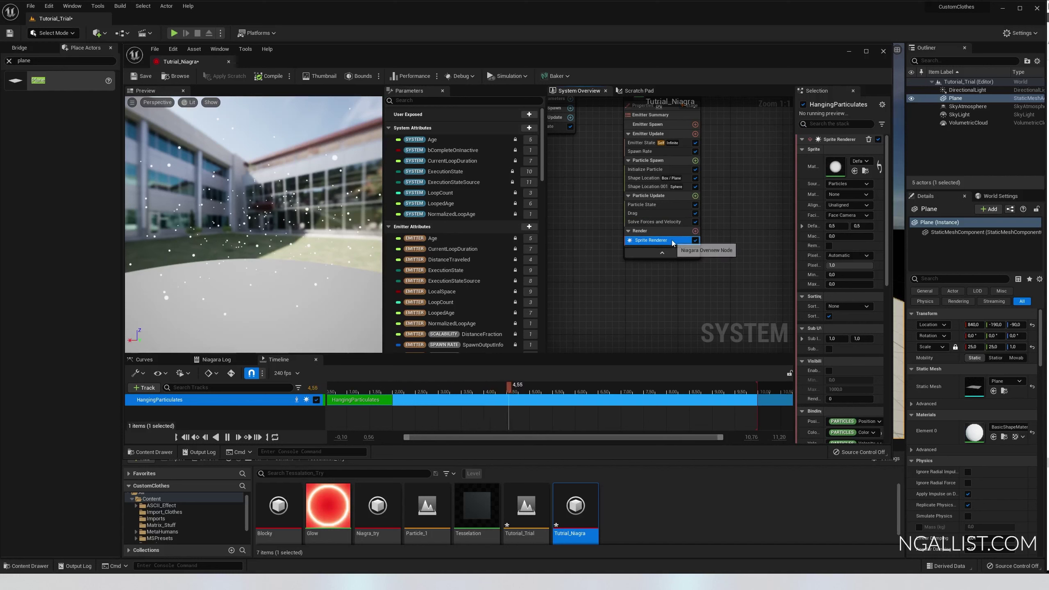
key("Delete")
left_click(695, 224)
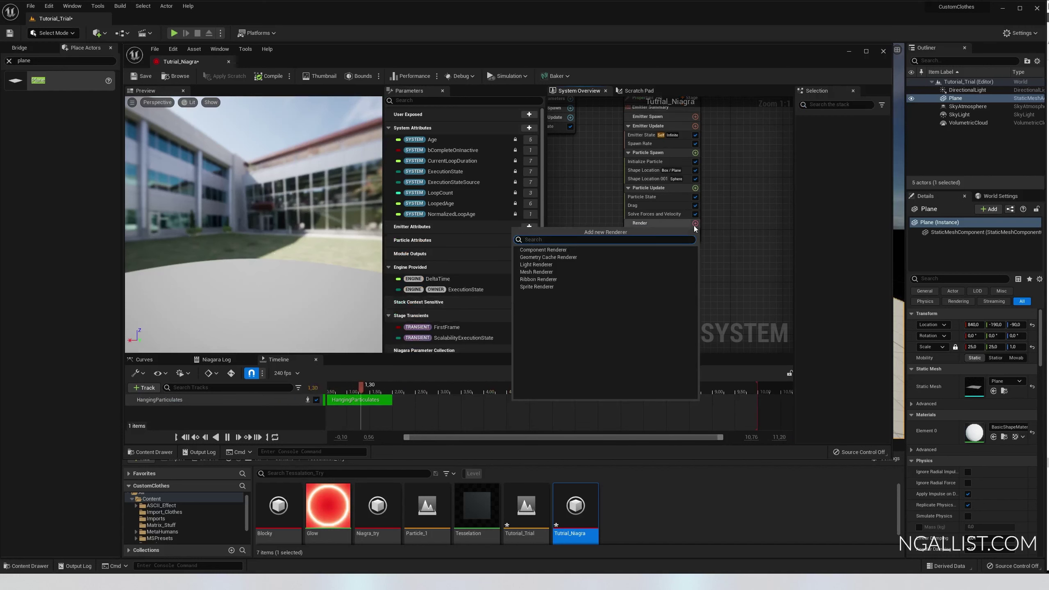
type("mesh")
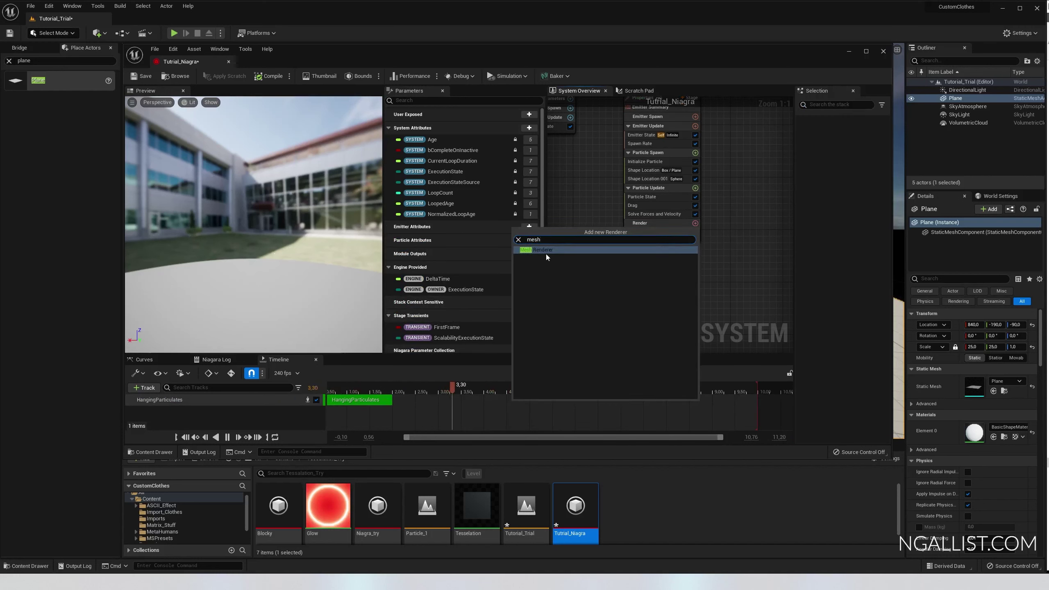
left_click(541, 250)
Assign the Cube static mesh to the first Meshes entry of the HangingParticulates emitter's Mesh Renderer.
left_click_drag(794, 231, 717, 227)
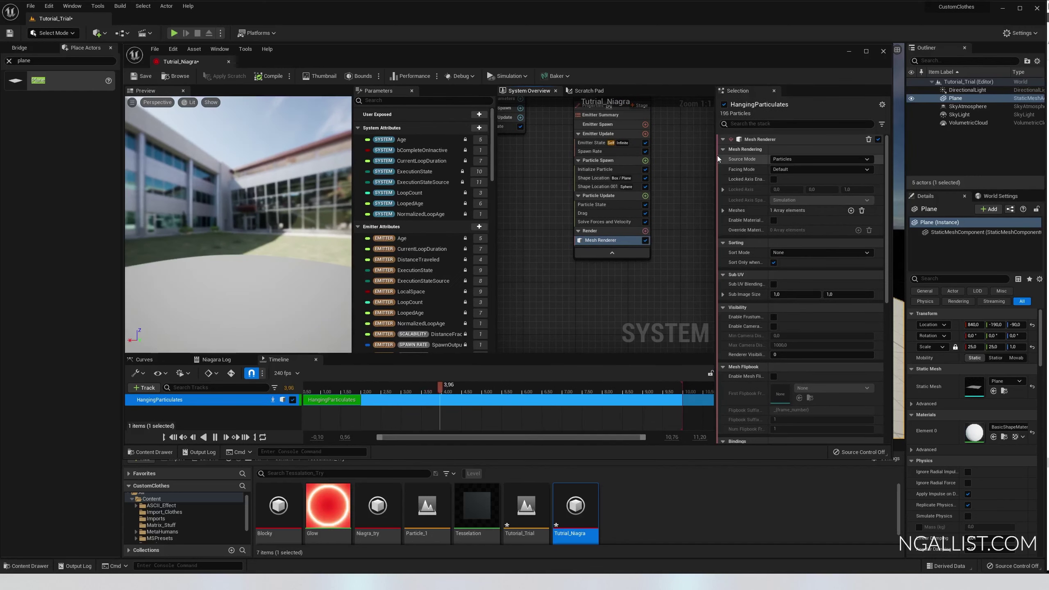
left_click(724, 211)
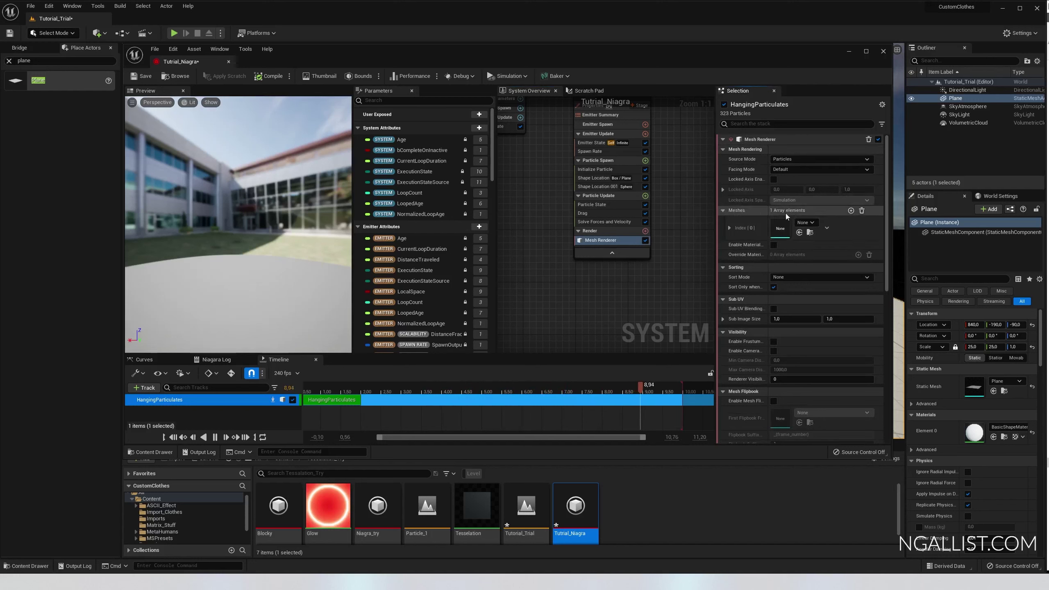
left_click(807, 223)
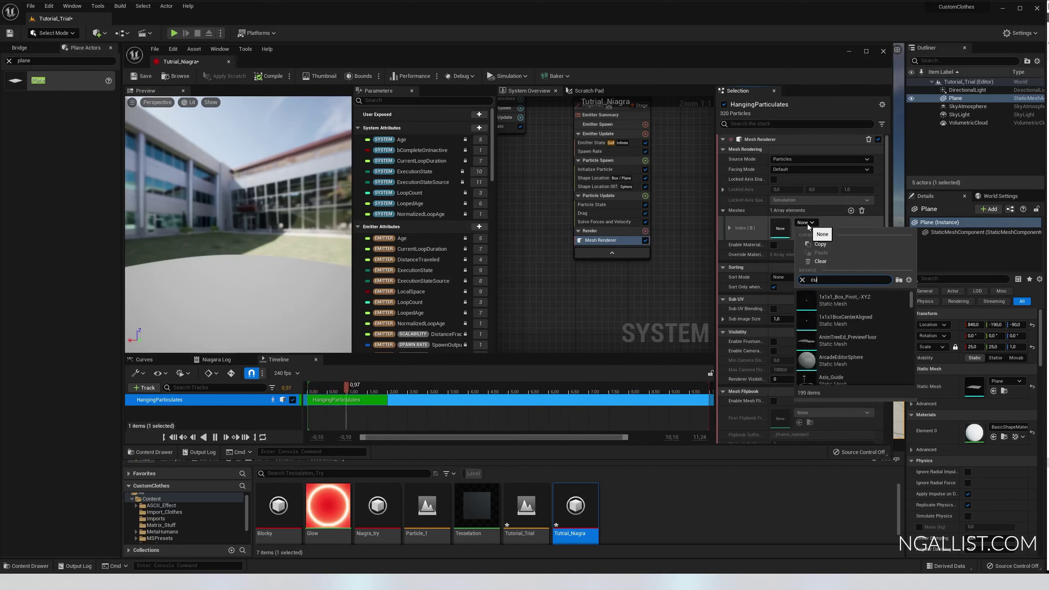
type("cube")
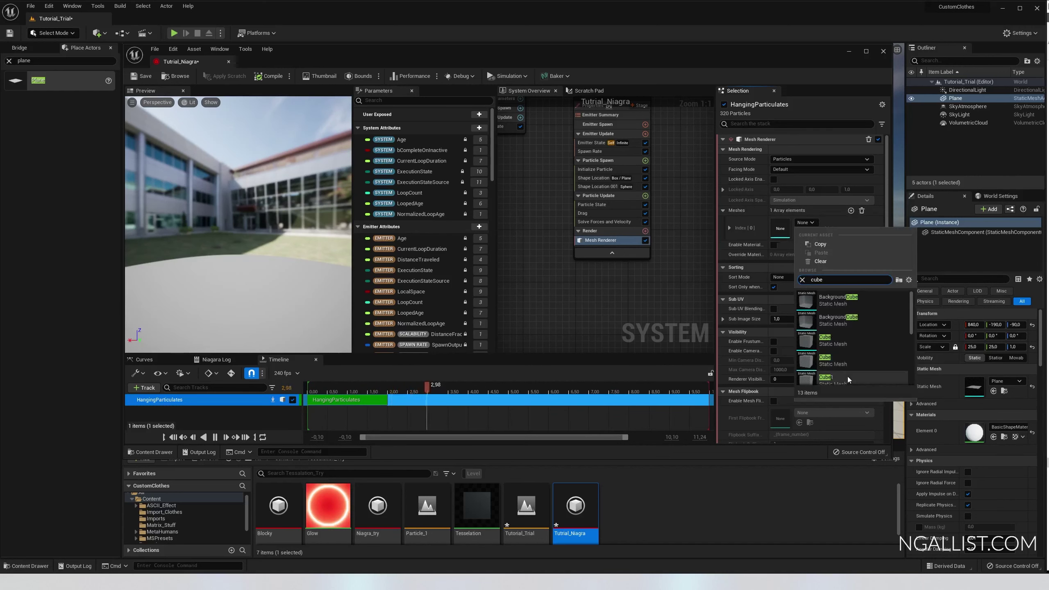
left_click(830, 341)
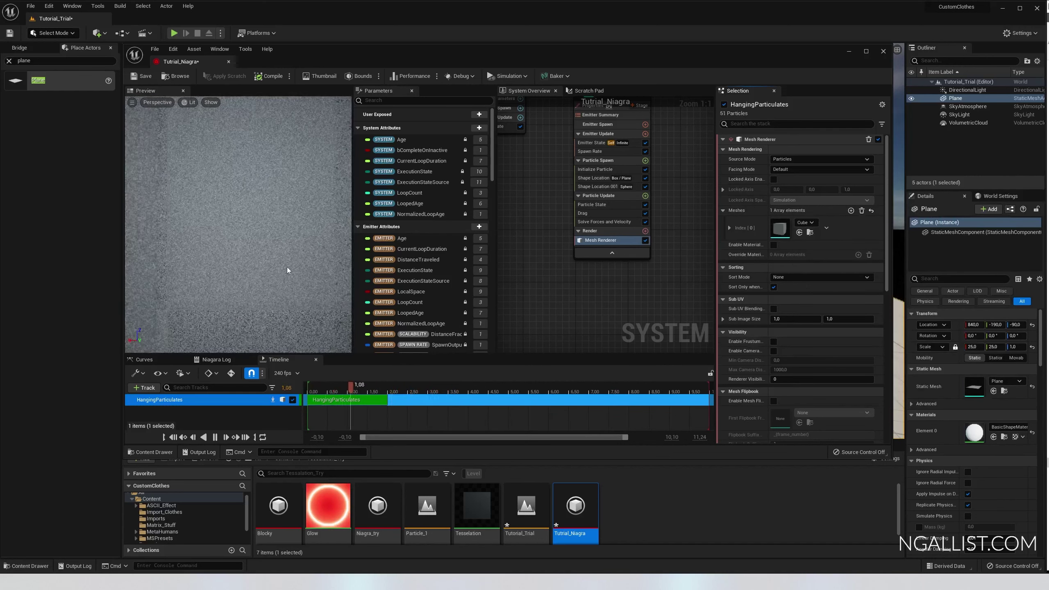
scroll(287, 267, "down", 10)
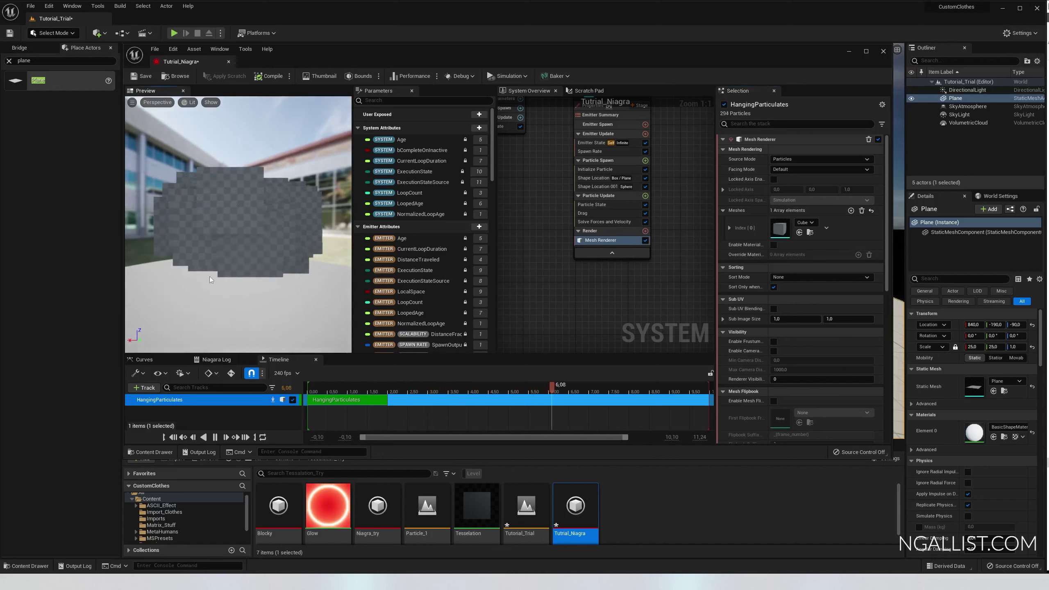
Open the Tesselation material docked beside Tutrial_Niagra, examine its Specular and Roughness constants, and return to the Niagara system.
left_click(476, 513)
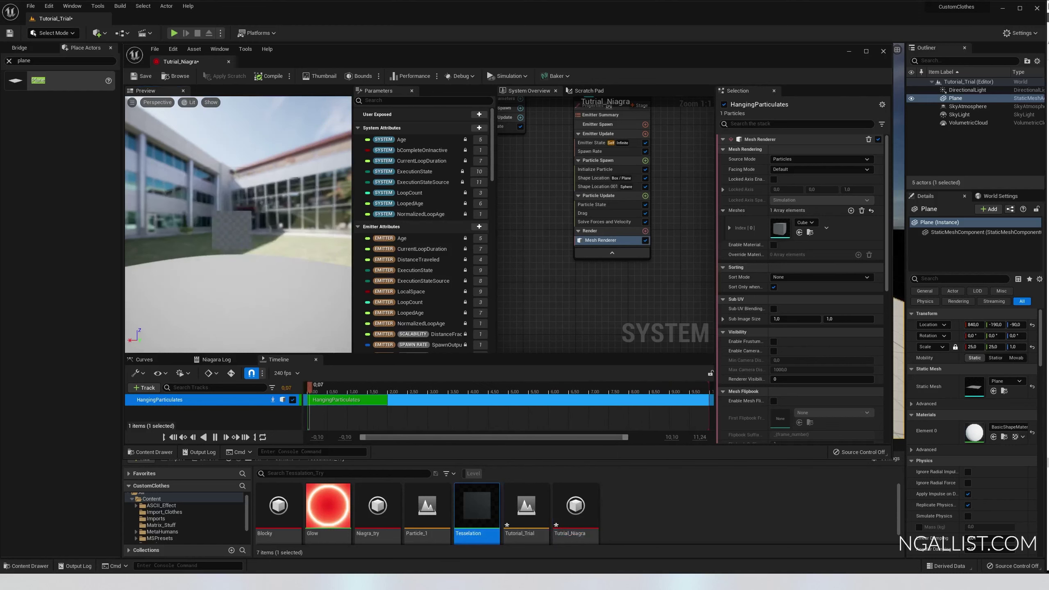
left_click_drag(228, 103, 231, 65)
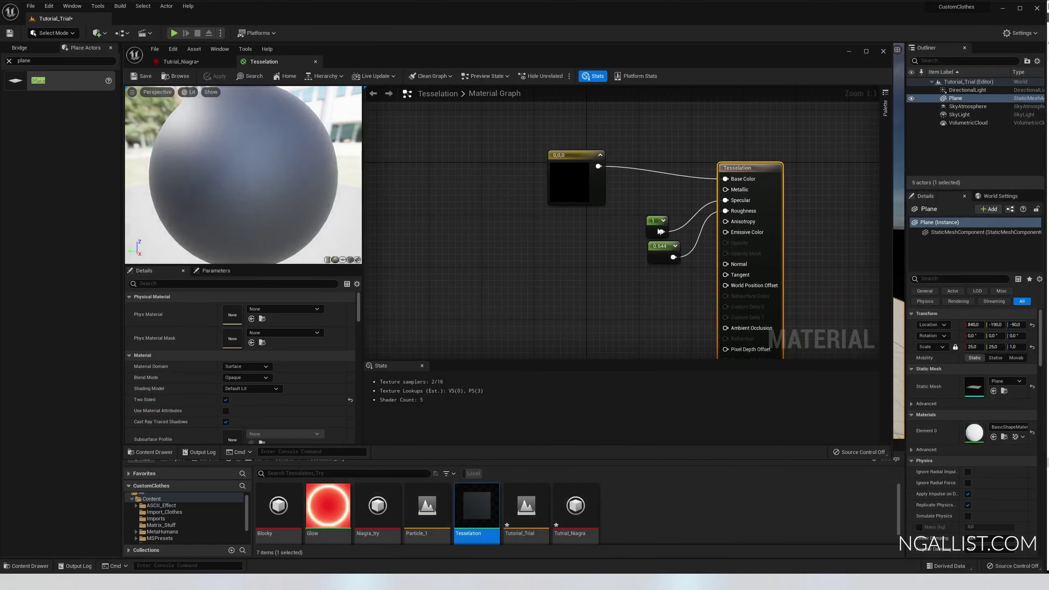
left_click_drag(652, 234, 646, 220)
left_click(651, 259)
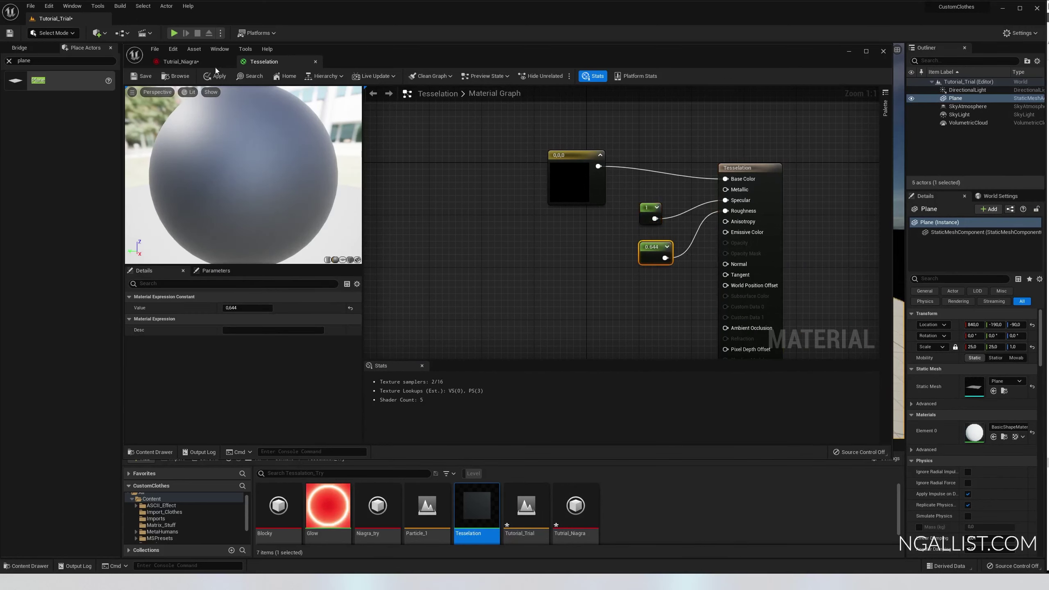
left_click(193, 62)
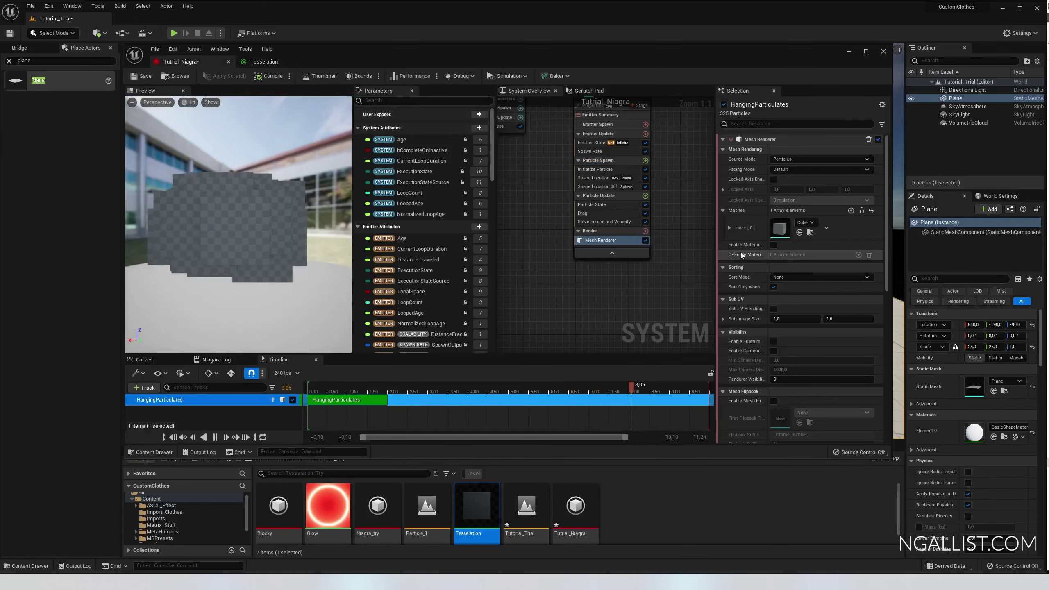
Enable material overrides on the Mesh Renderer, add one override entry, and try to assign the Tesselation material to it.
left_click(774, 245)
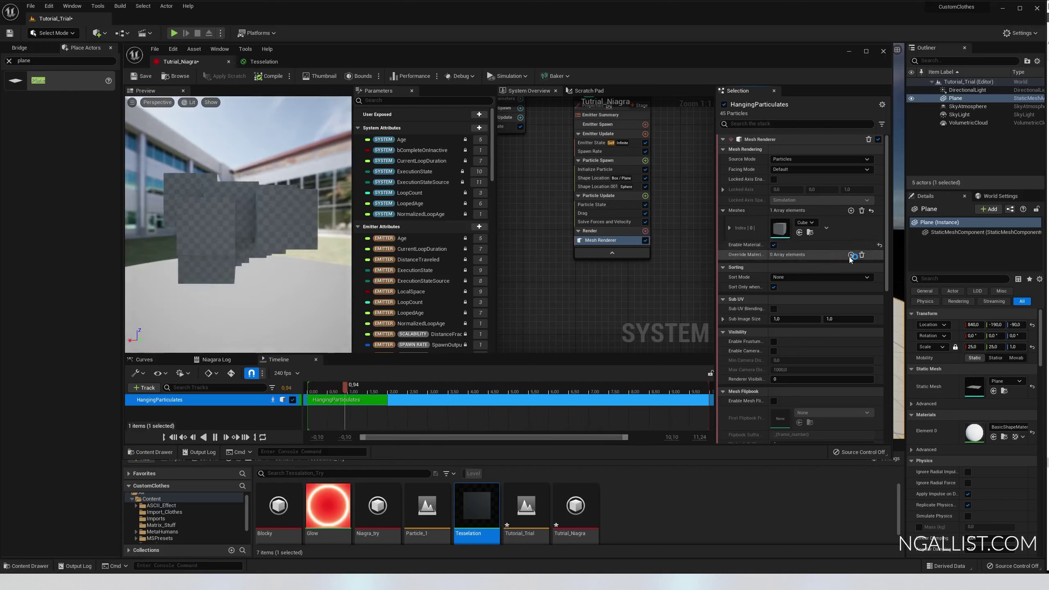
left_click(763, 258)
left_click(736, 267)
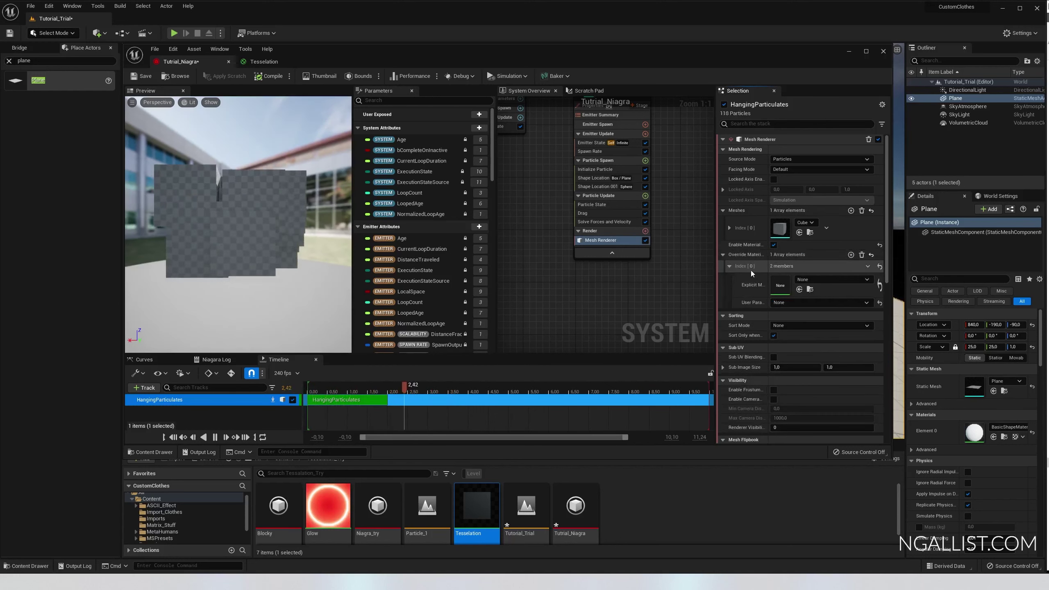
left_click(808, 281)
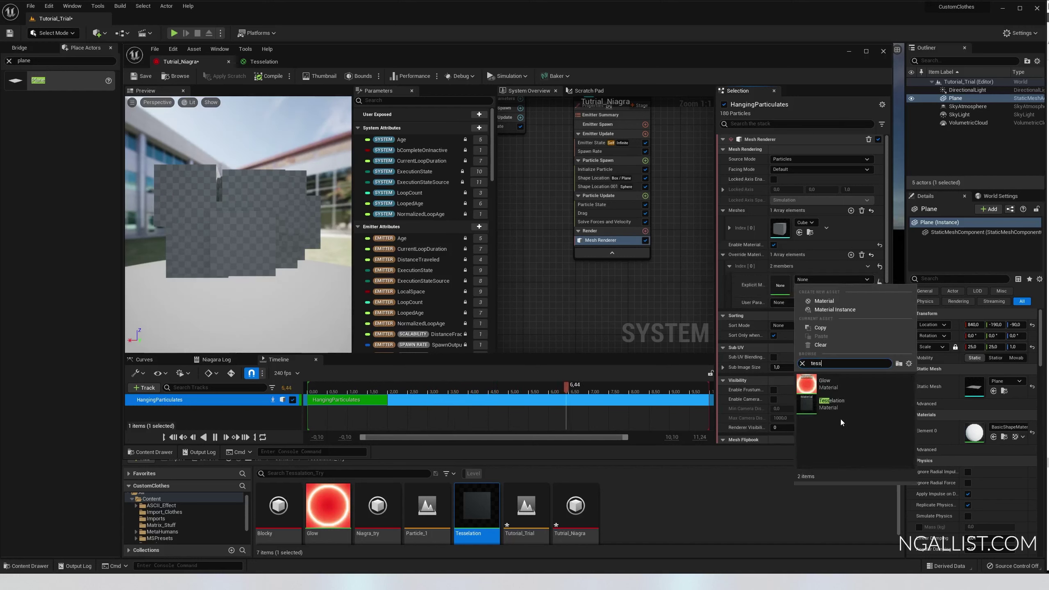
left_click(827, 383)
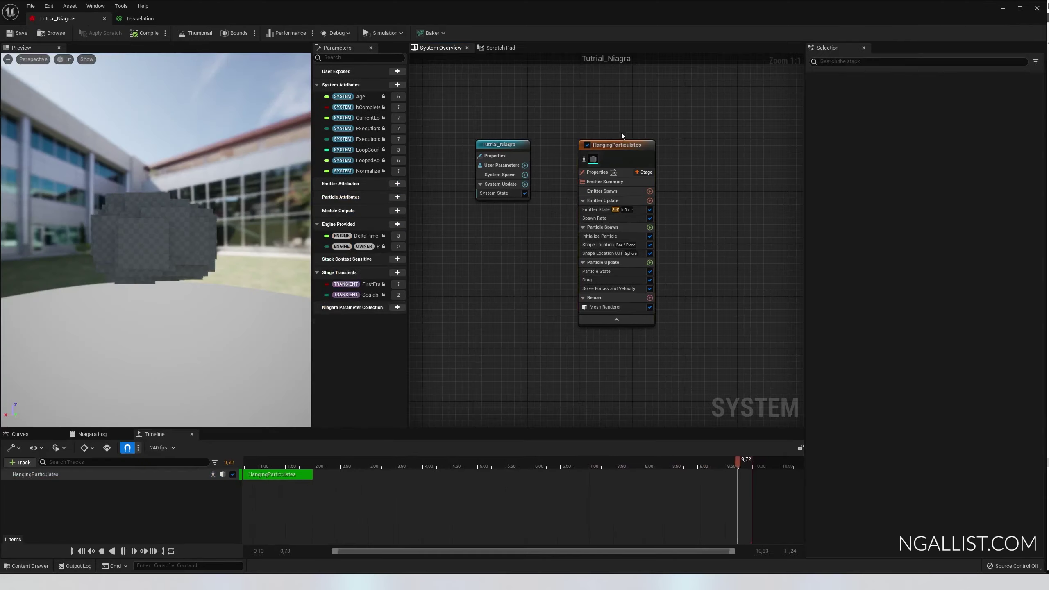
Set the HangingParticulates emitter's Sim Target to GPUCompute Sim.
left_click(629, 147)
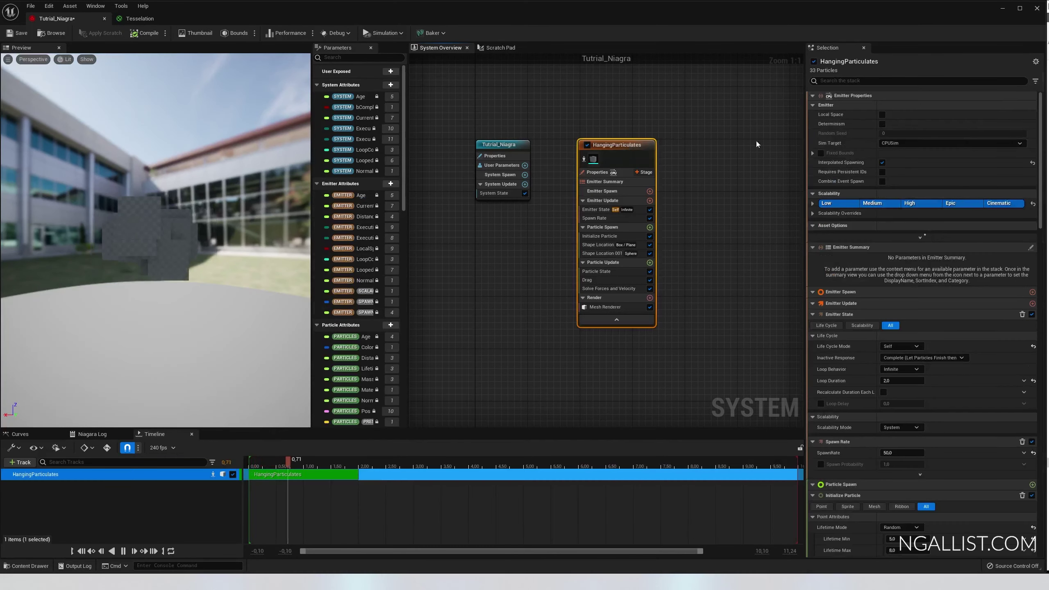
left_click(888, 145)
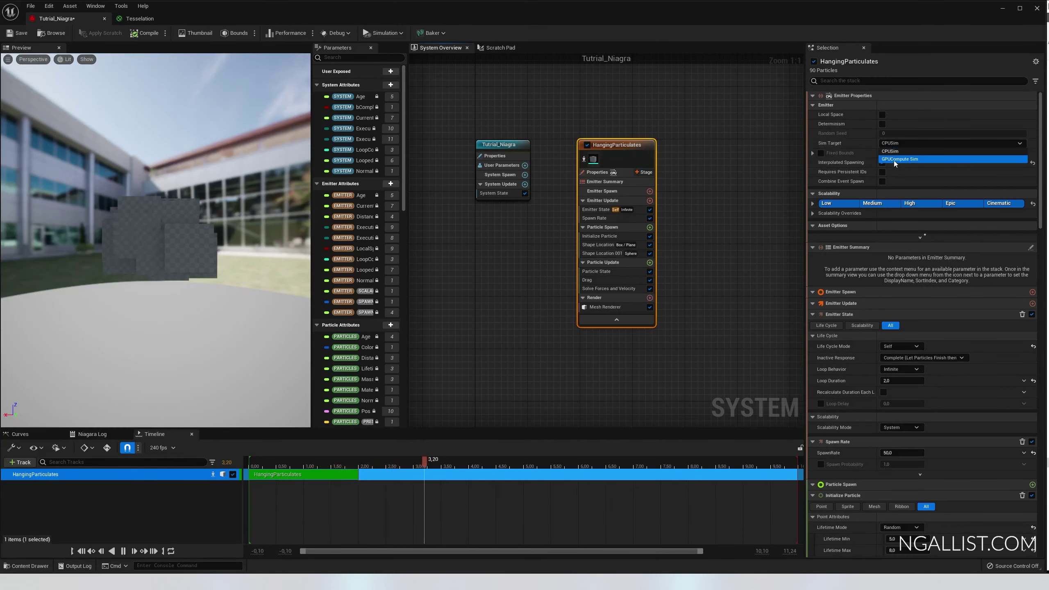
left_click(894, 163)
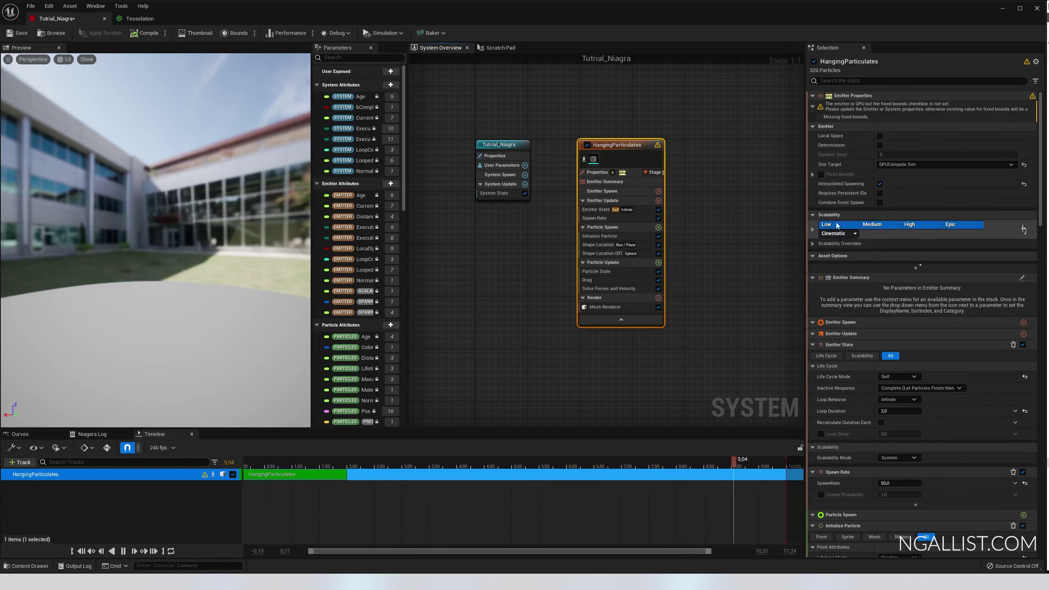
Set the Mesh Renderer's Facing Mode to Velocity.
left_click(604, 307)
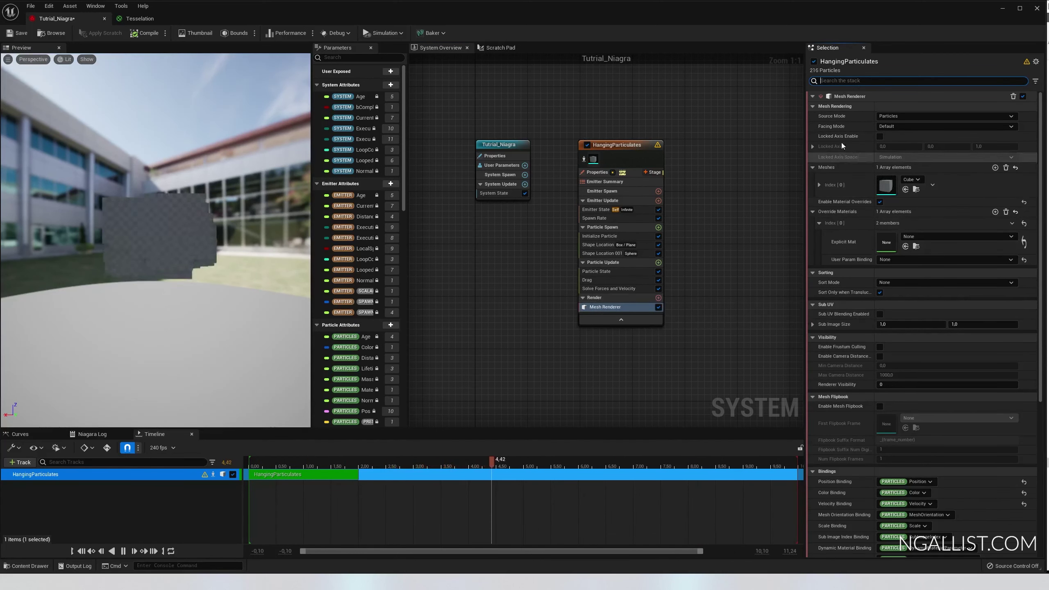
left_click(893, 126)
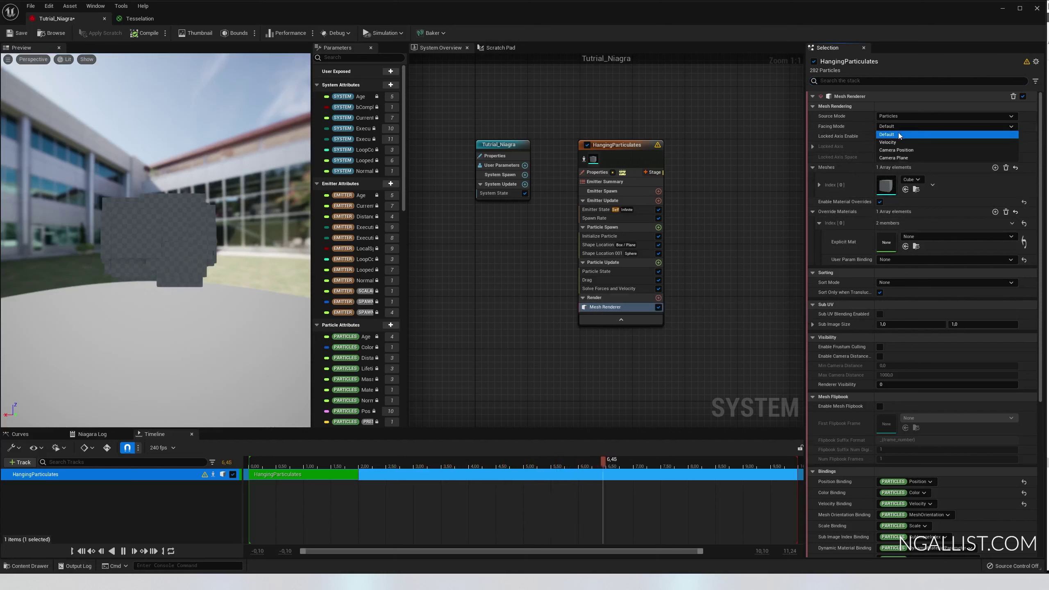
left_click(900, 142)
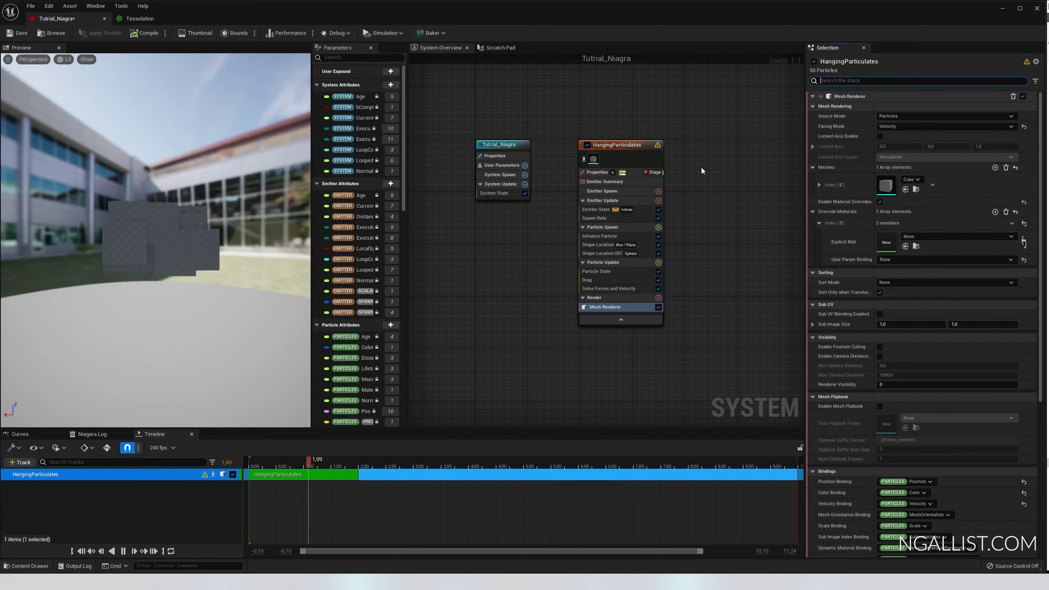
Find the mesh scale property in the emitter's Initialize Particle module and set Mesh Scale Mode to Uniform.
left_click(662, 99)
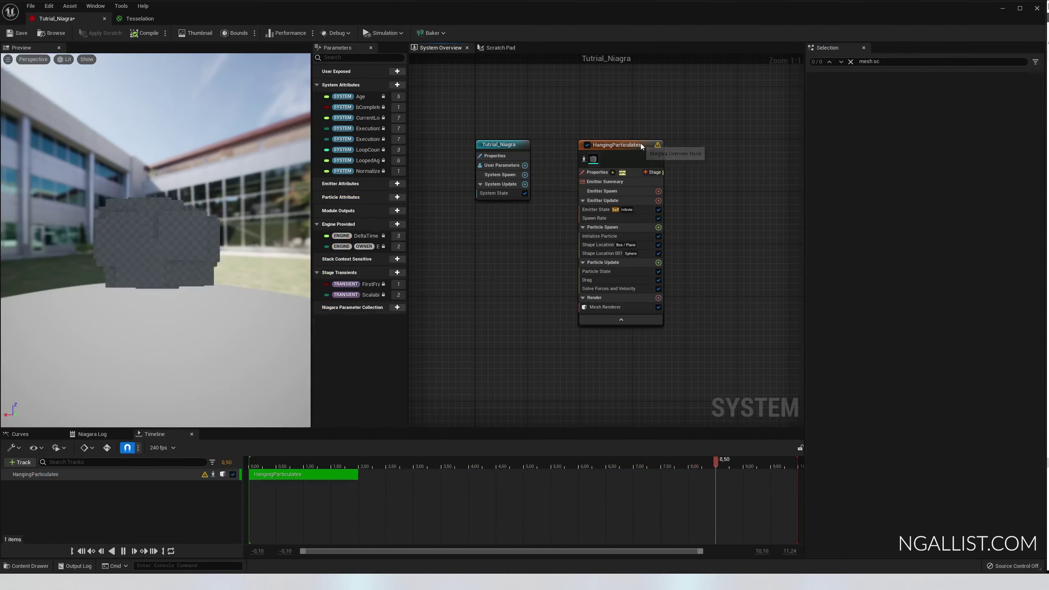
left_click(641, 143)
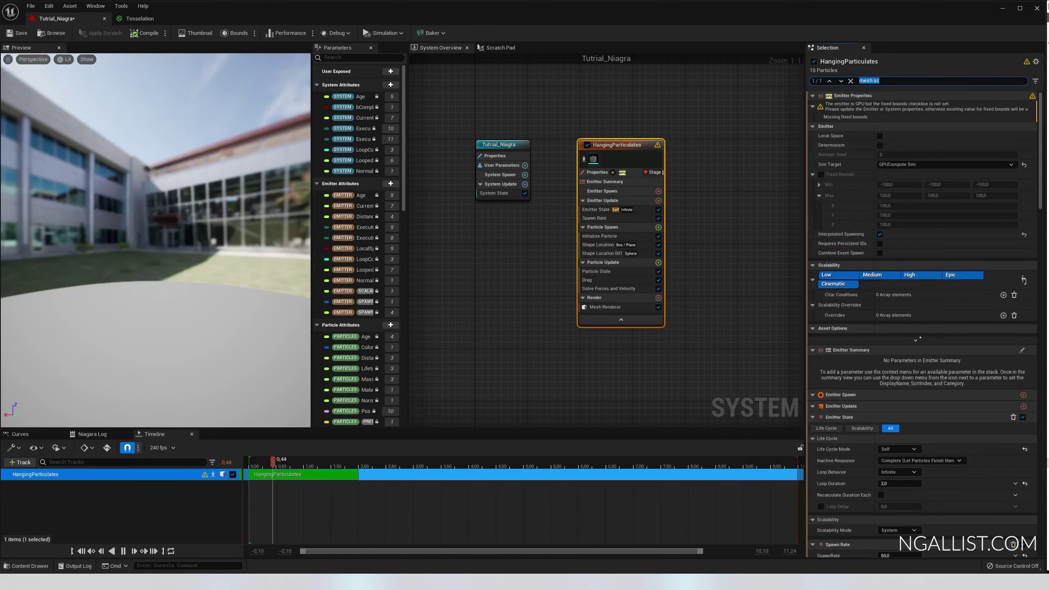
type("mesh scale")
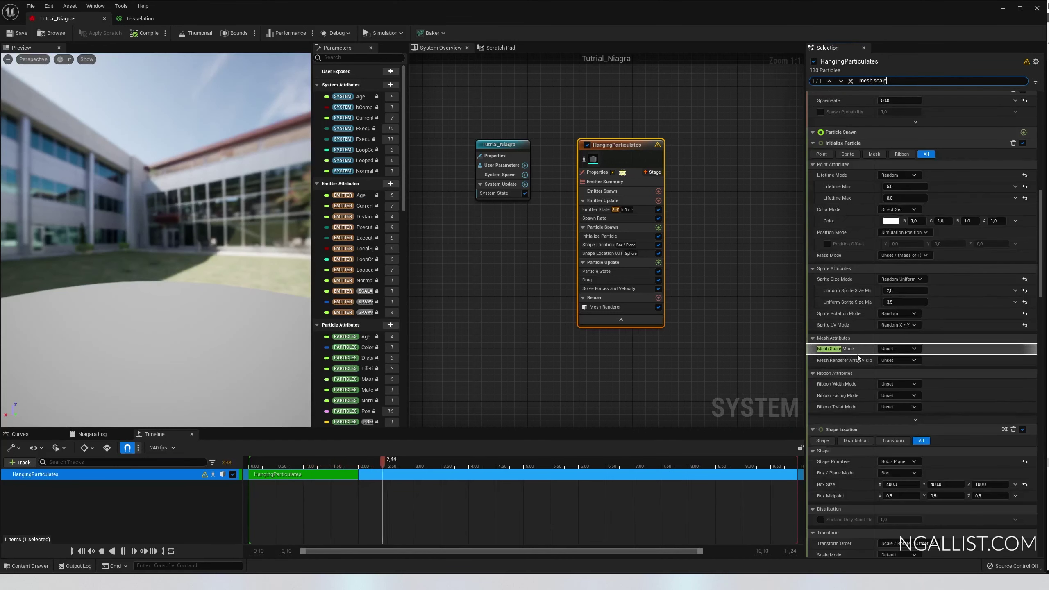
left_click(901, 350)
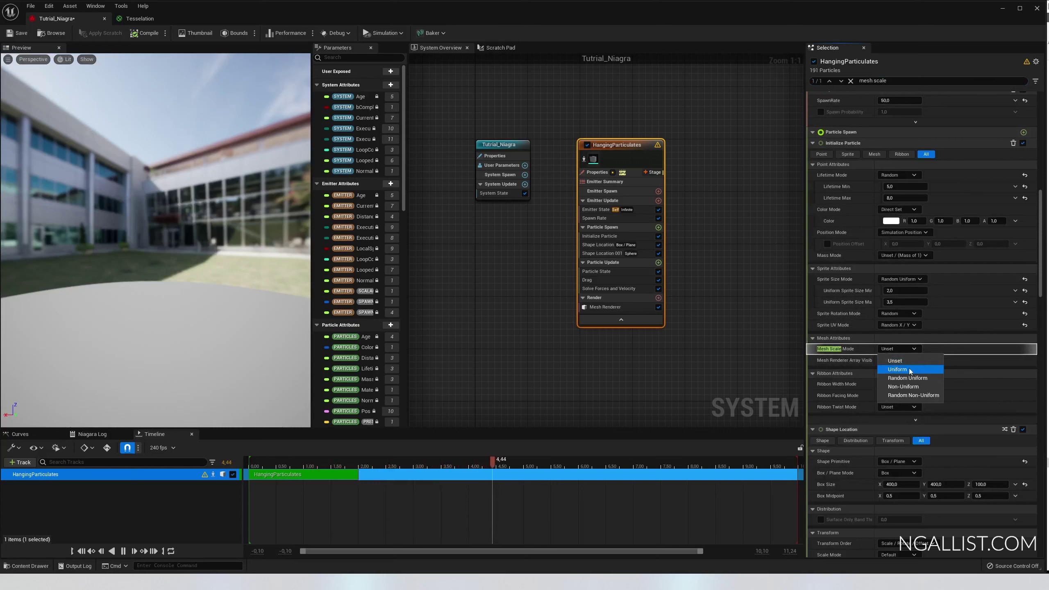
left_click(910, 370)
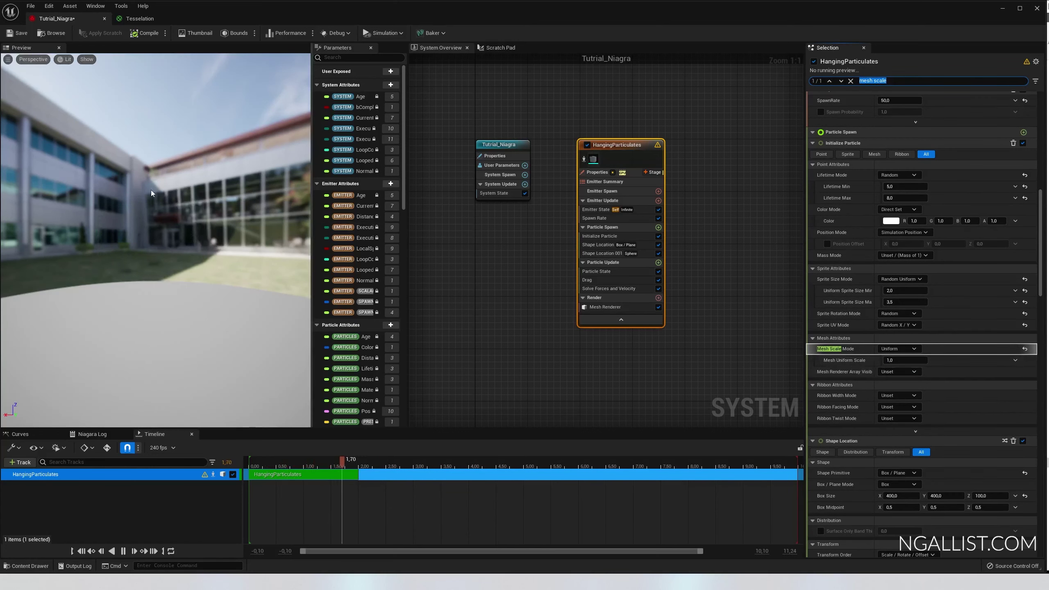
Add a Scale Mesh Size module to the HangingParticulates emitter's Particle Update.
left_click(624, 146)
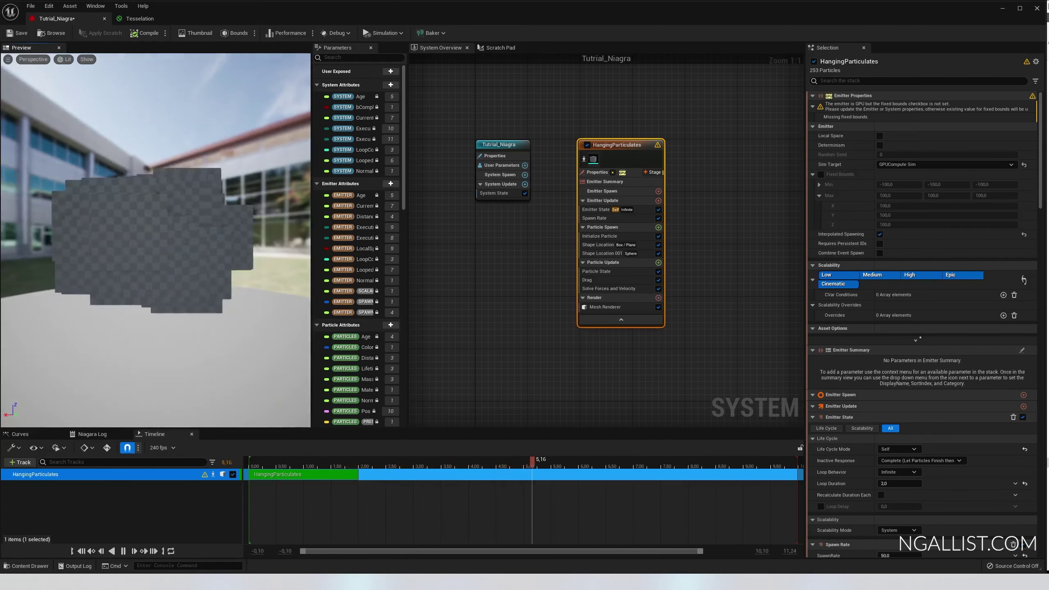
left_click(658, 263)
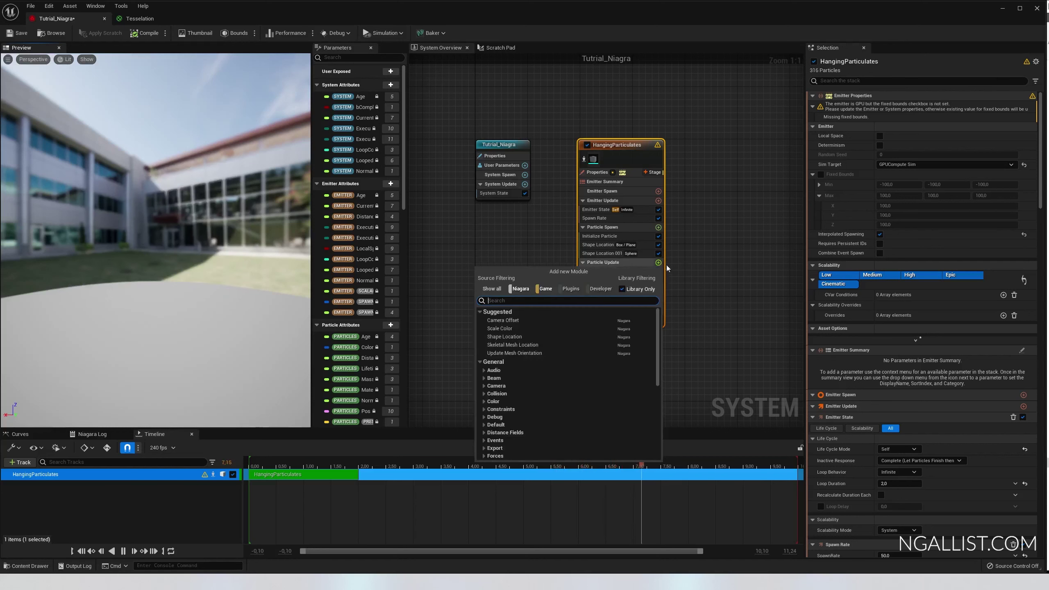
type("scale m")
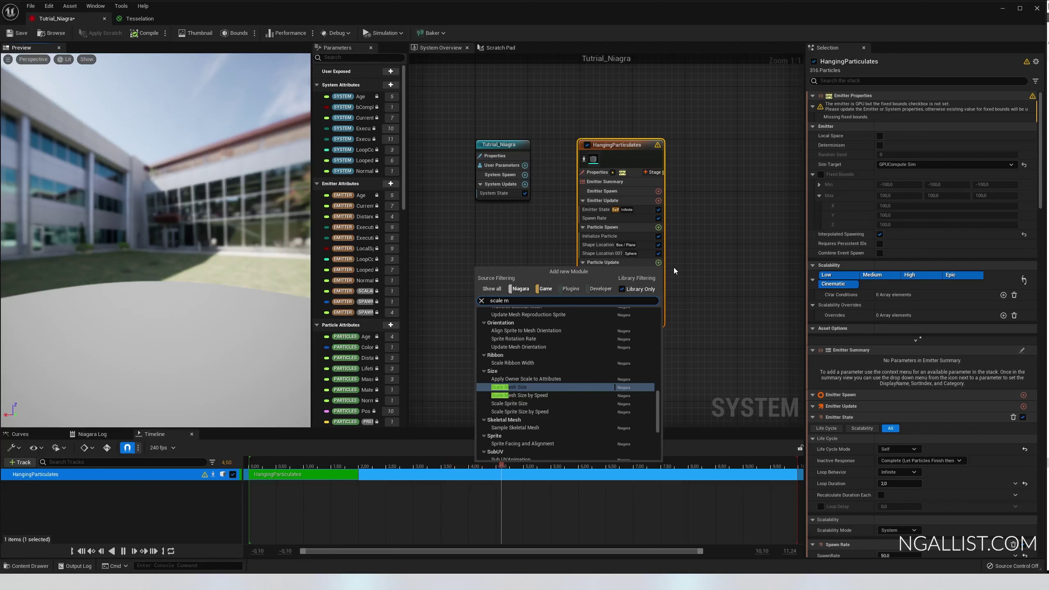
key("Return")
Drive the Scale Factor of the Scale Mesh Size module with a Vector from Curve dynamic input.
left_click(1022, 108)
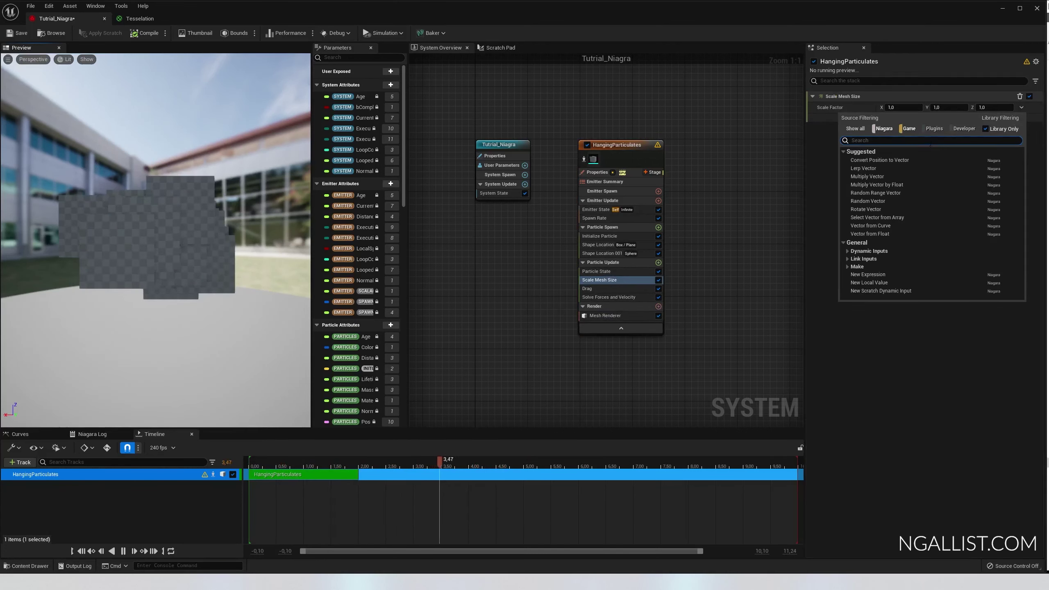
type("veco")
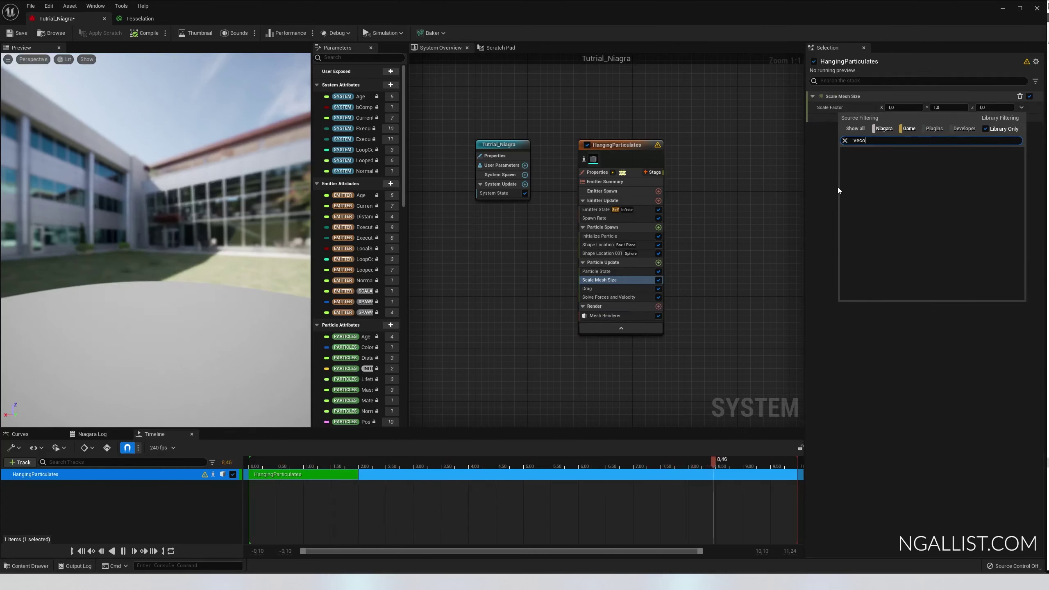
key("BackSpace")
type("tor from")
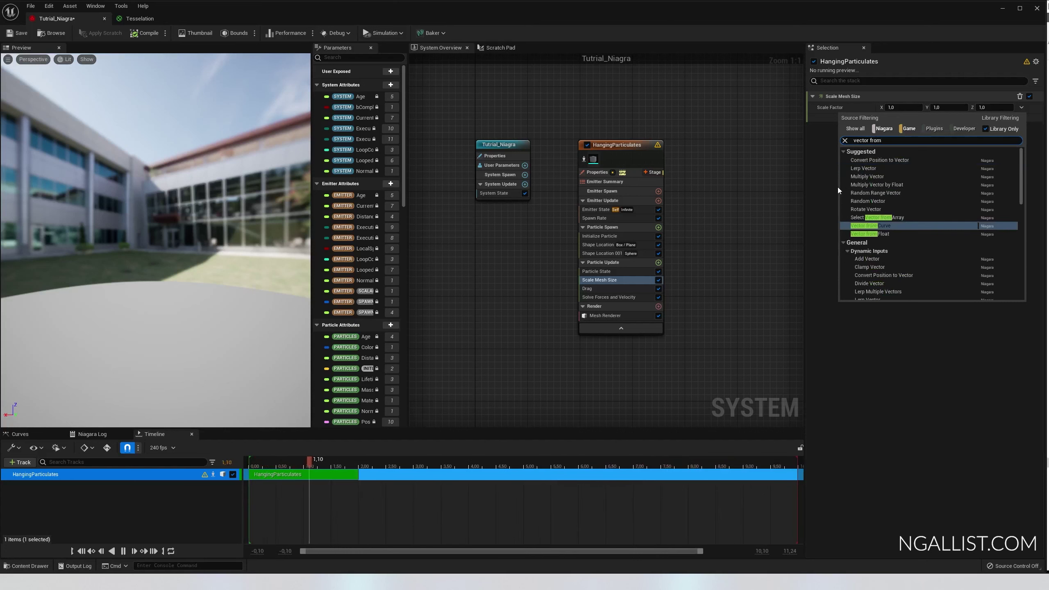
left_click(881, 227)
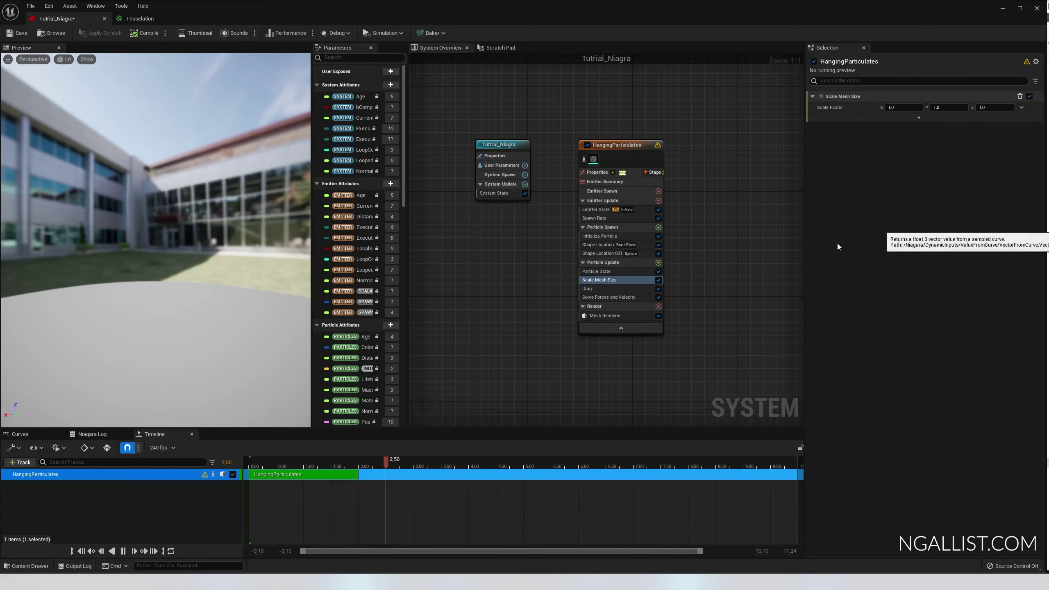
Lower the time-0 key of the Scale Mesh Size vector curve to a value of 0,1.
left_click(890, 161)
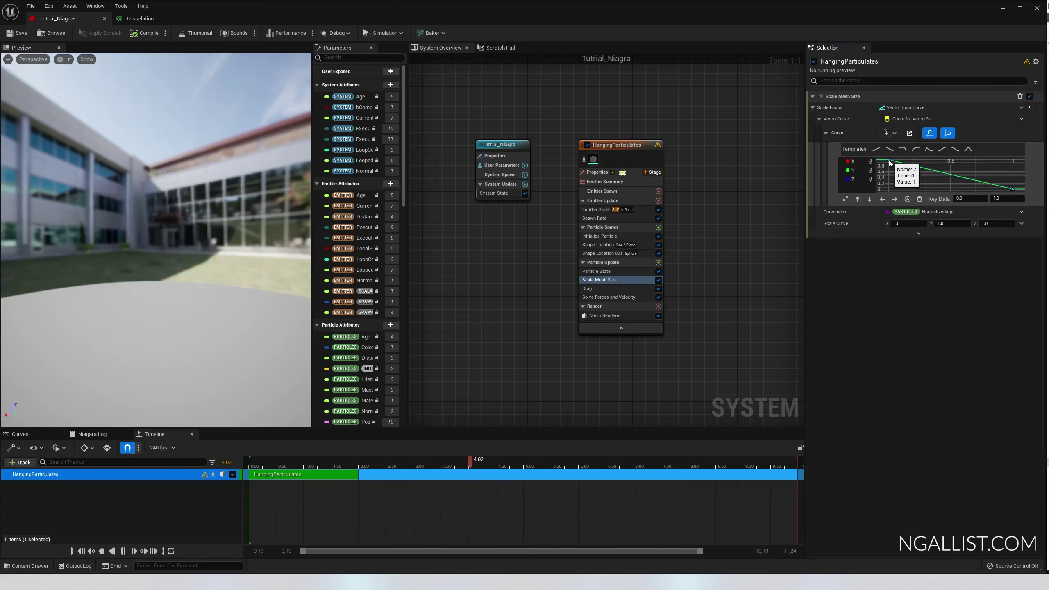
left_click_drag(891, 176, 891, 182)
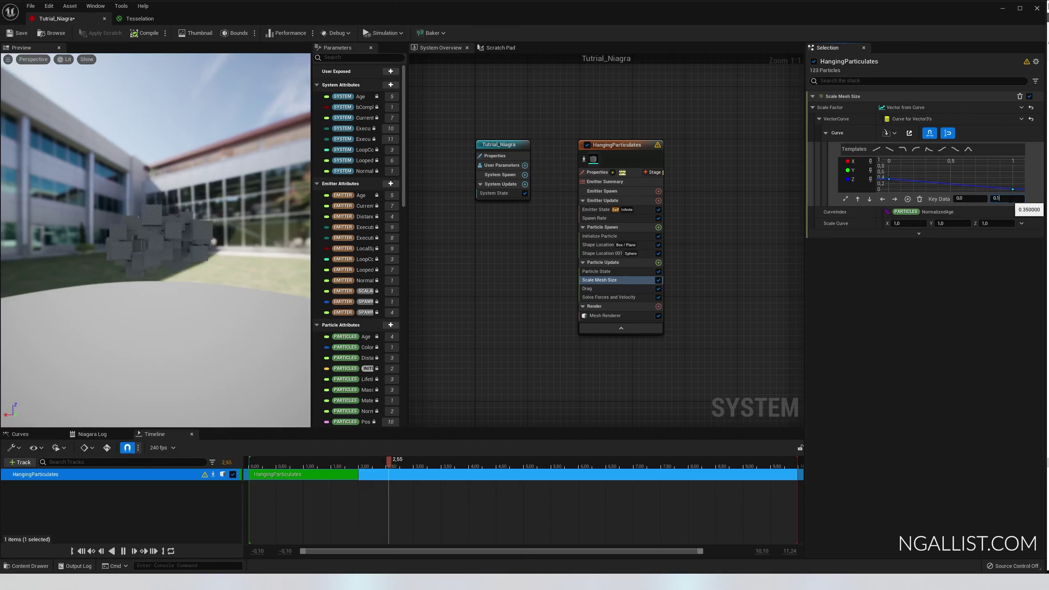
type("0,1")
key("Return")
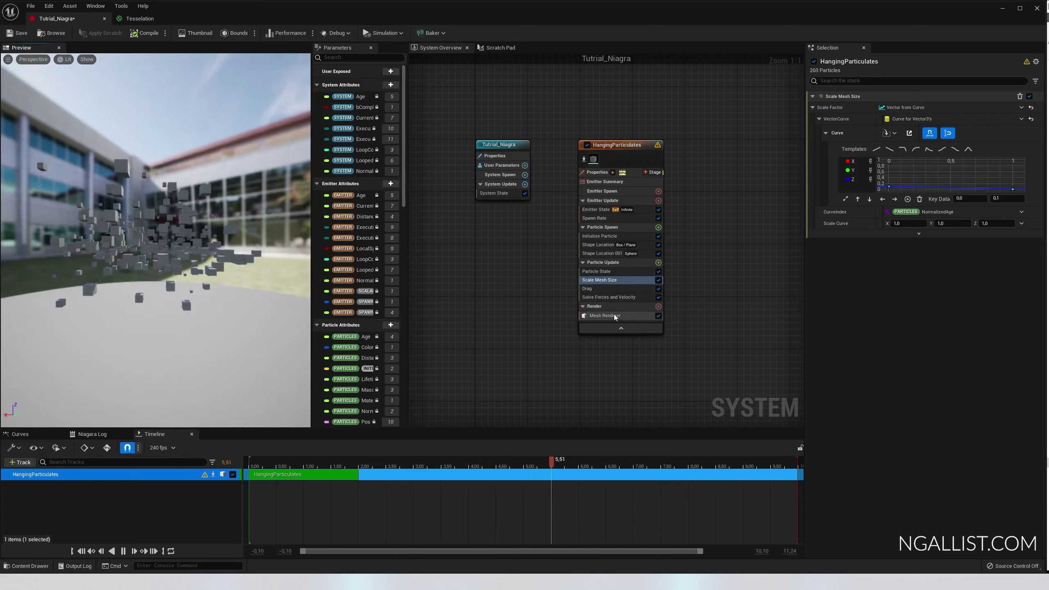
Add a Wind Force module to the HangingParticulates emitter's Particle Update.
left_click(615, 316)
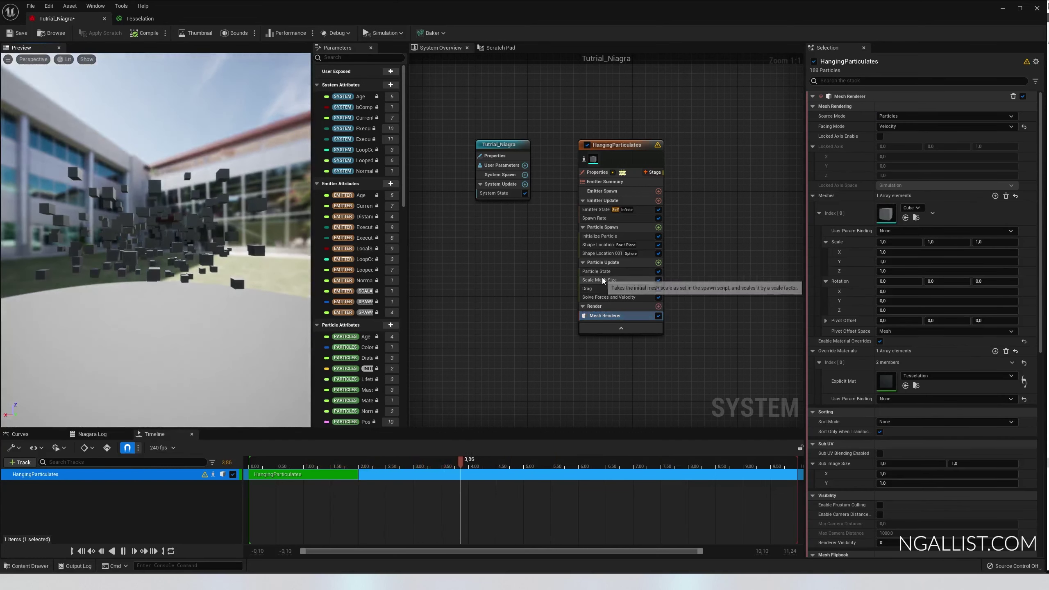
left_click_drag(603, 280, 579, 281)
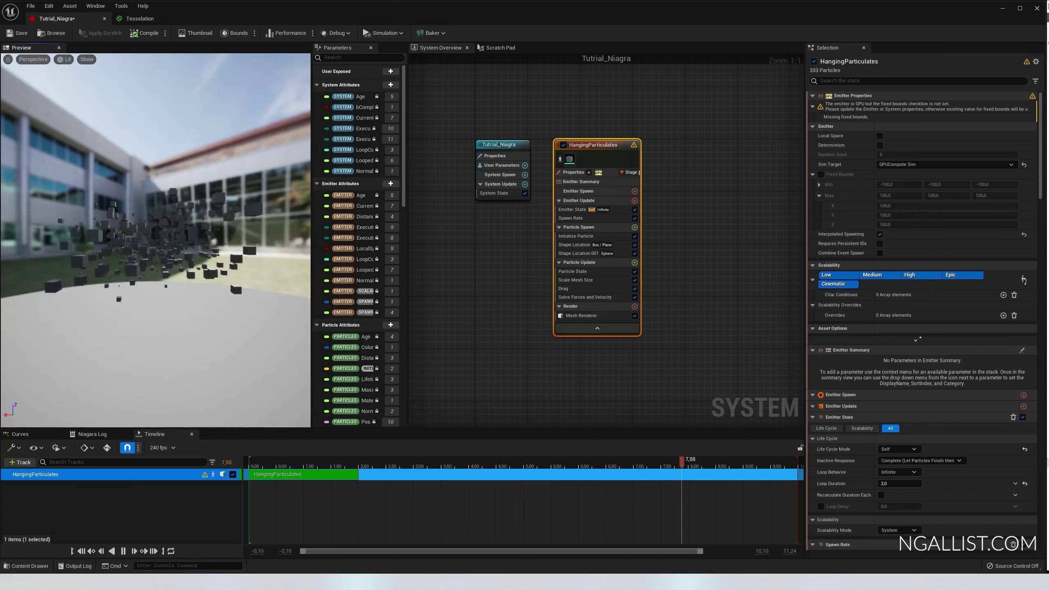
left_click(635, 263)
type("wind")
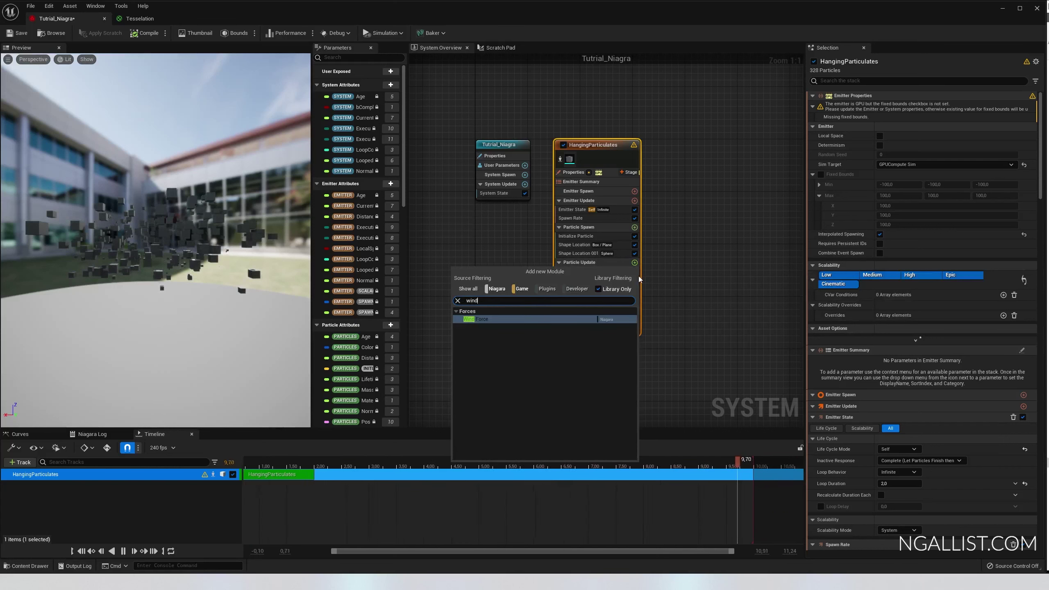
left_click(479, 320)
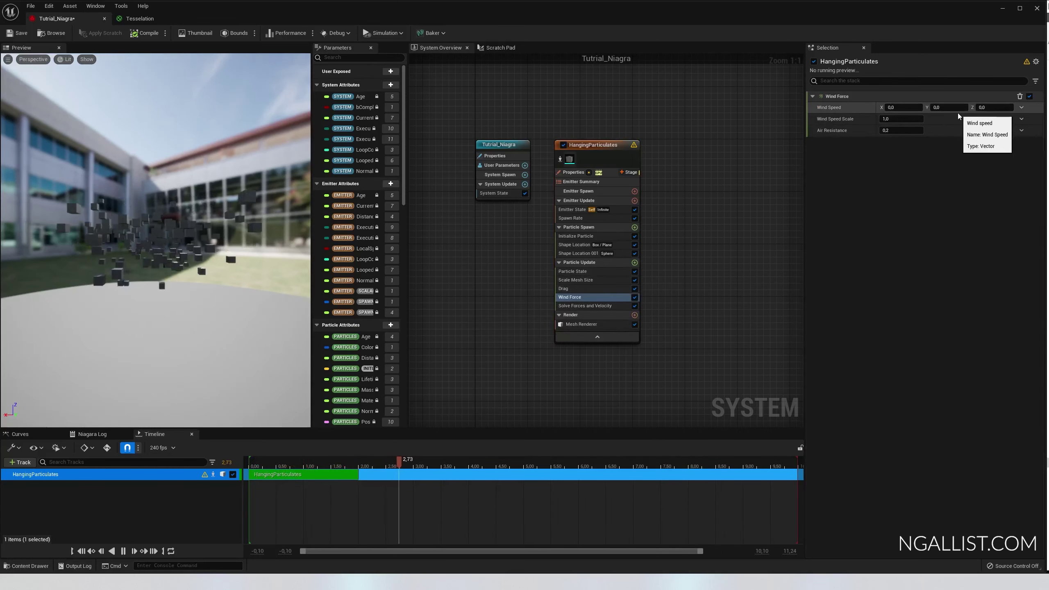
Set the Wind Force module's Wind Speed Scale to 20 and its Wind Speed X to 25.
left_click(903, 119)
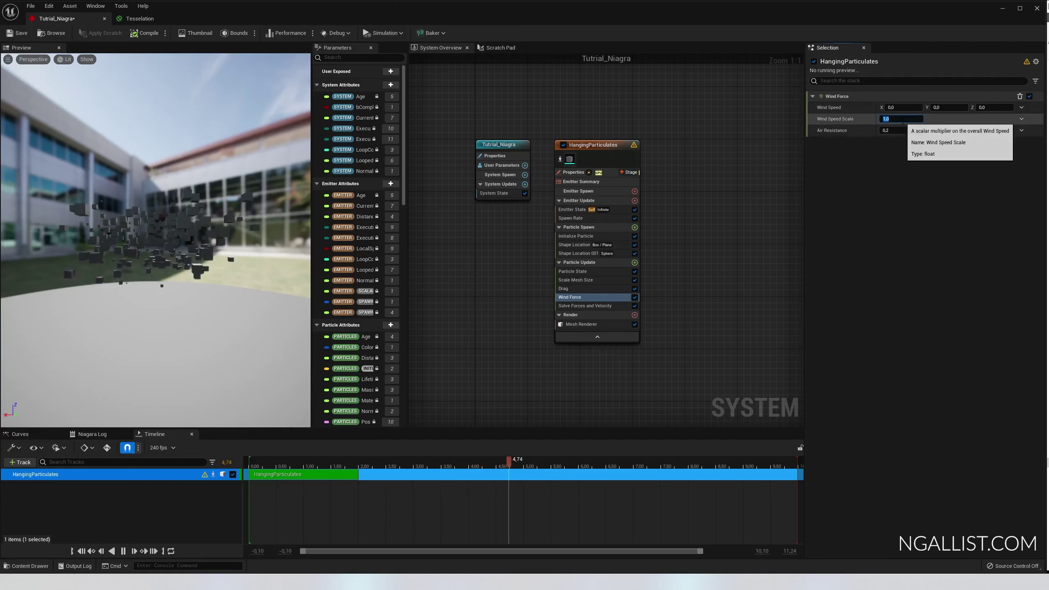
type("20")
key("Return")
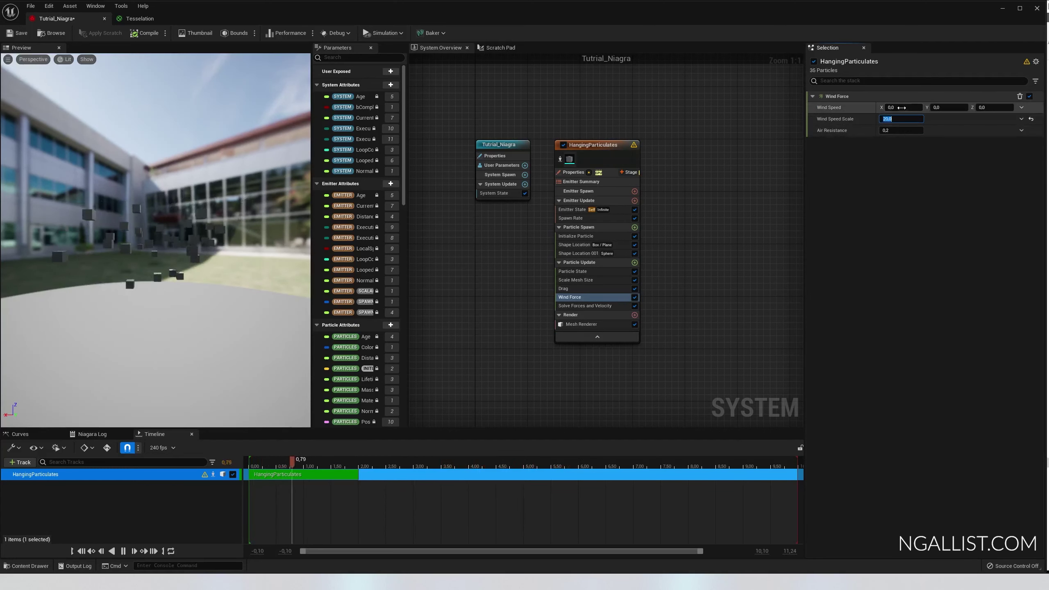
mouse_move(898, 108)
left_mouse_down()
mouse_move(880, 107)
mouse_move(904, 107)
left_mouse_up()
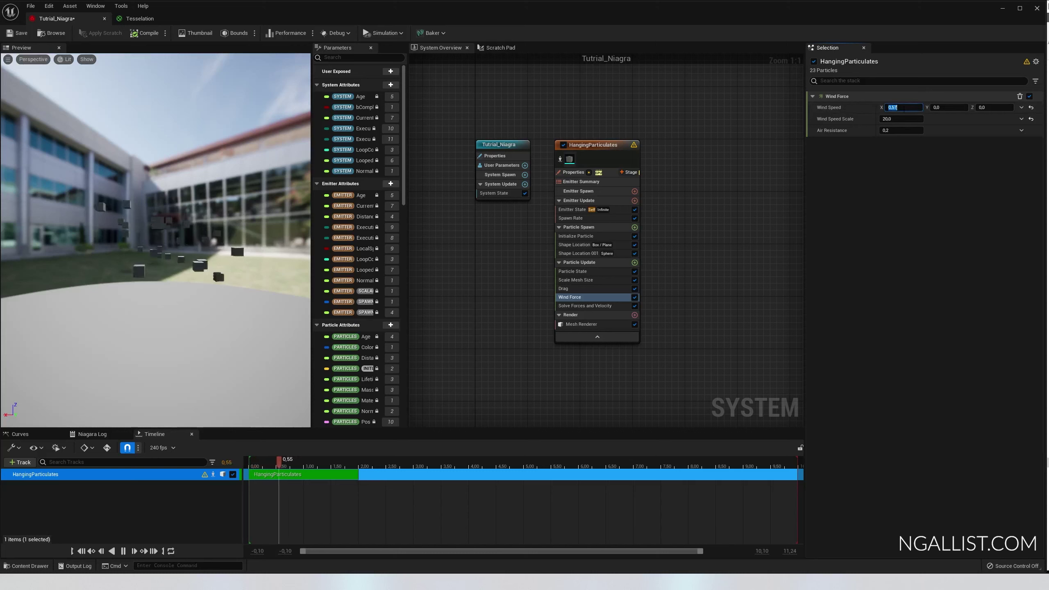
type("25")
key("Return")
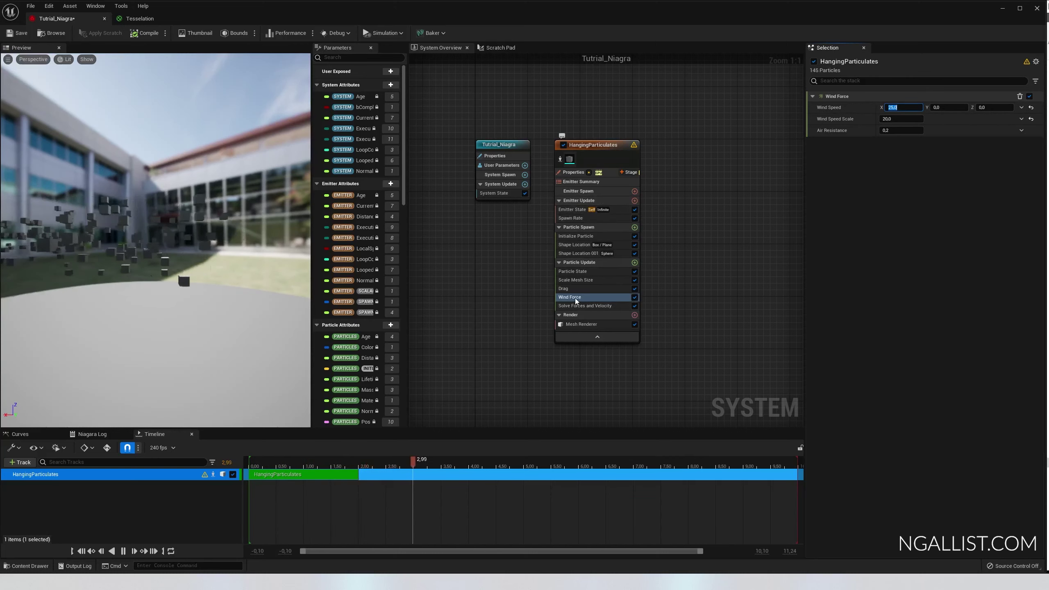
left_click(859, 121)
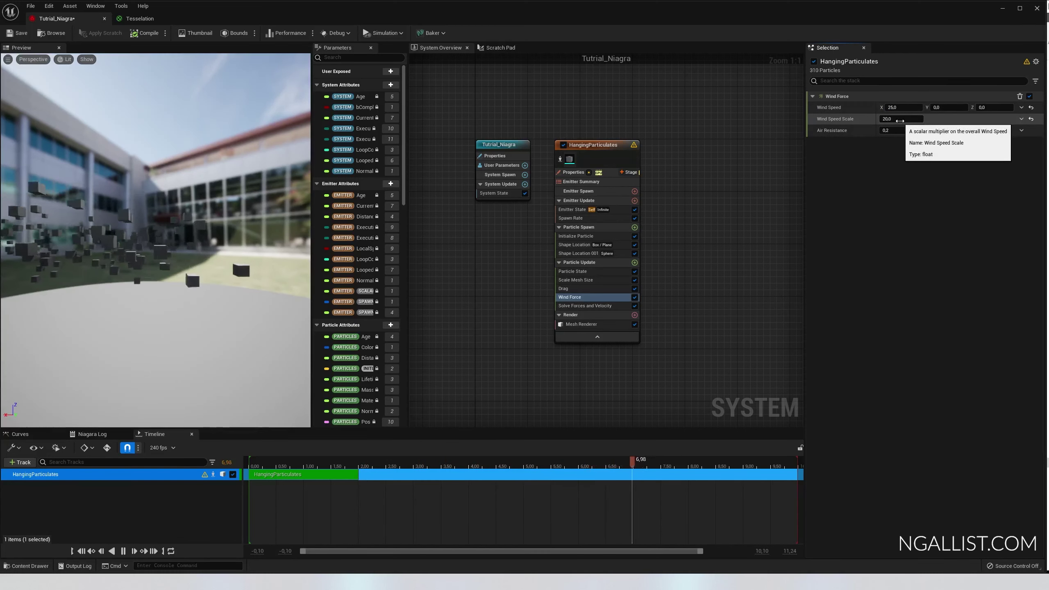
Add a Gravity Force module to the HangingParticulates emitter's Particle Update.
left_click(634, 262)
type("gra")
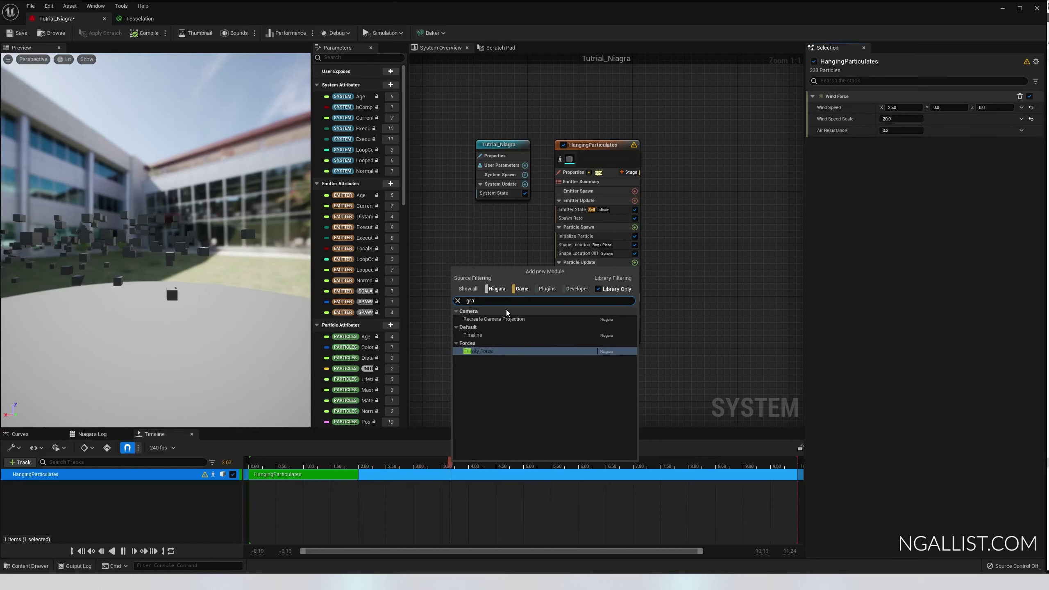
left_click(475, 351)
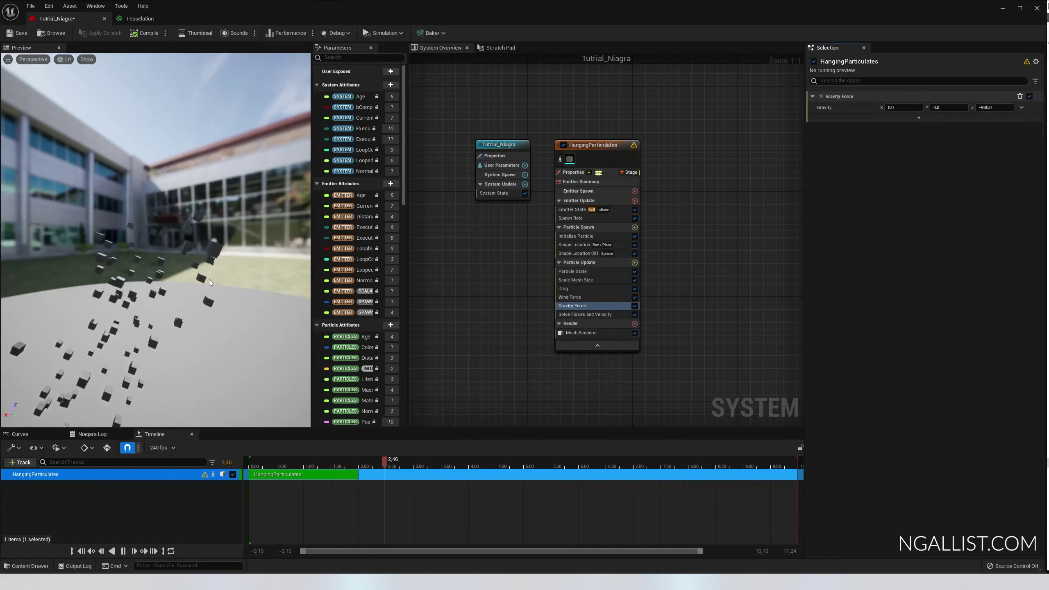
Add a Point Attraction Force module to the HangingParticulates emitter's Particle Update.
left_click(634, 262)
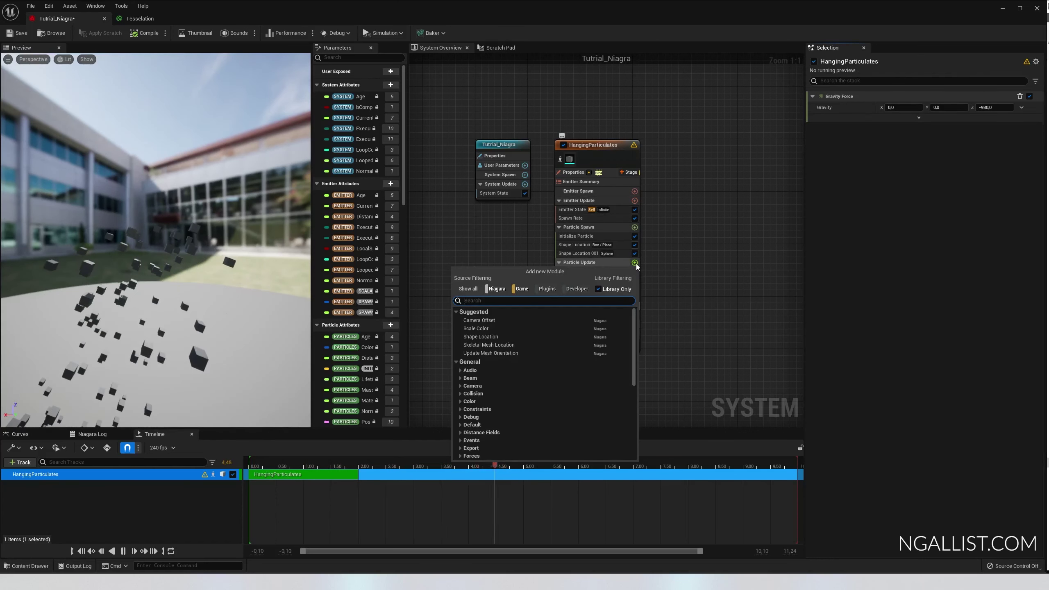
type("point")
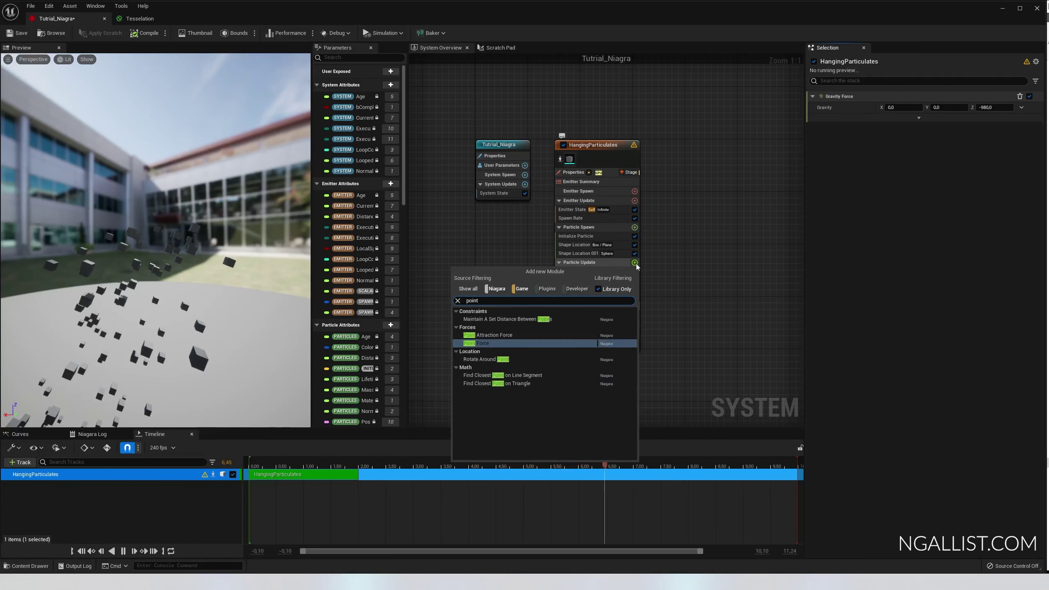
key("Up")
key("Up")
key("Down")
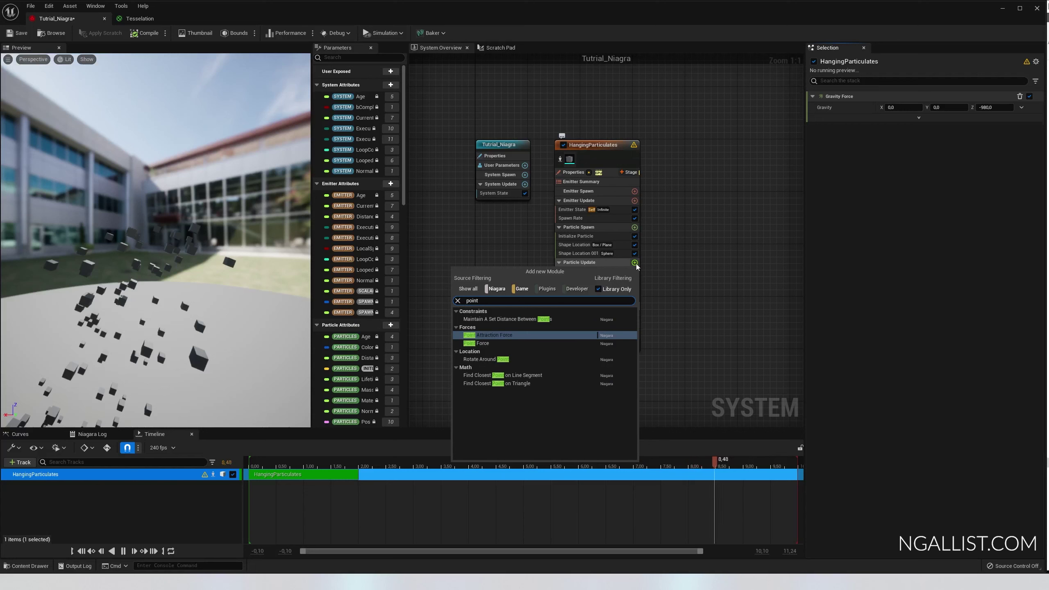
key("Return")
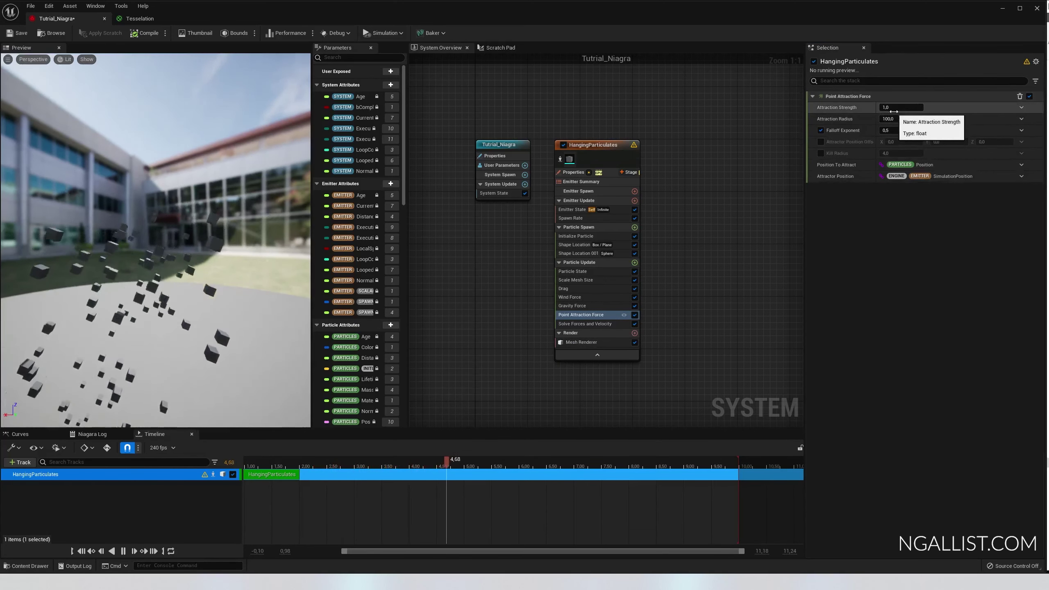
Set the Point Attraction Force's Attraction Strength to 100 and raise its Attraction Radius to about 3140.
left_click(894, 108)
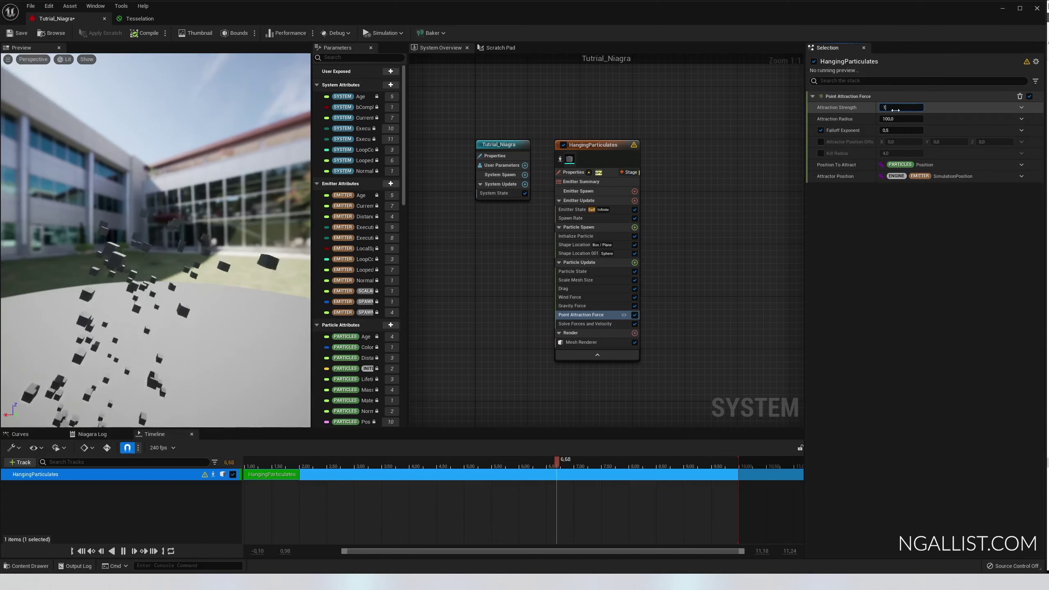
type("100")
key("Return")
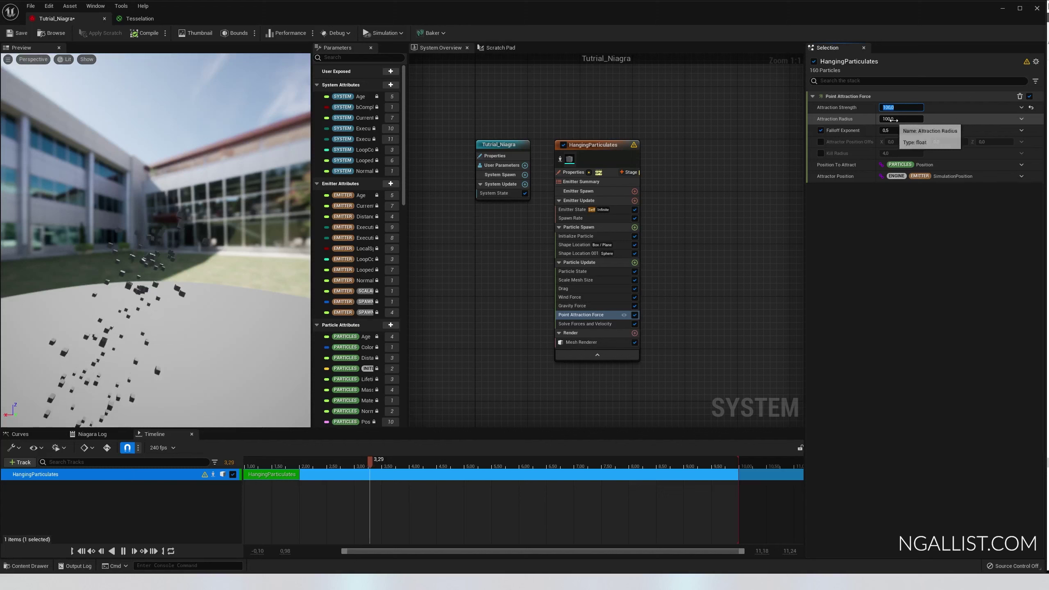
left_click_drag(900, 119, 926, 119)
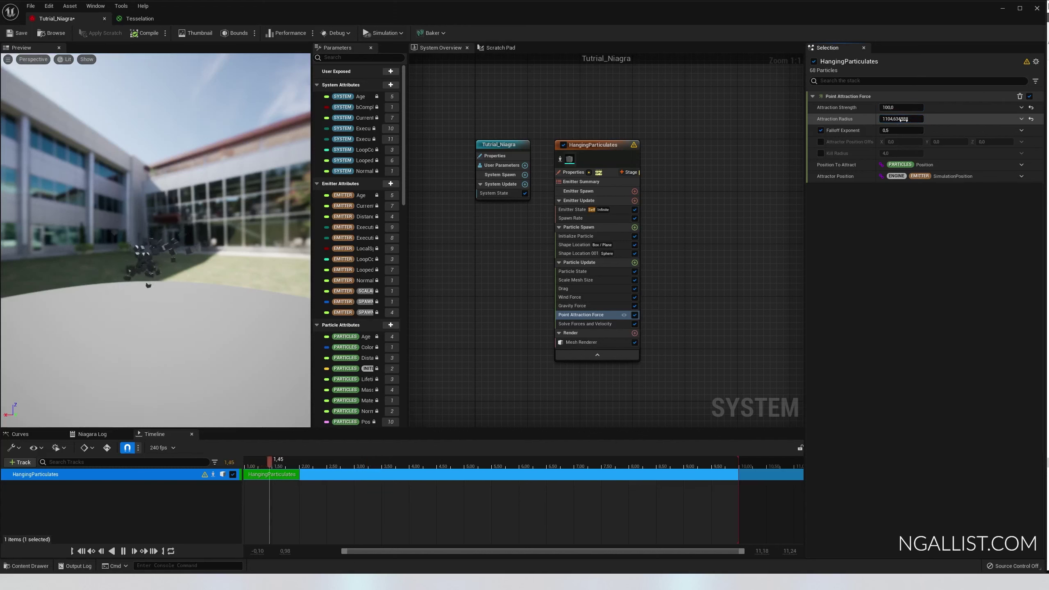
left_click_drag(900, 119, 975, 119)
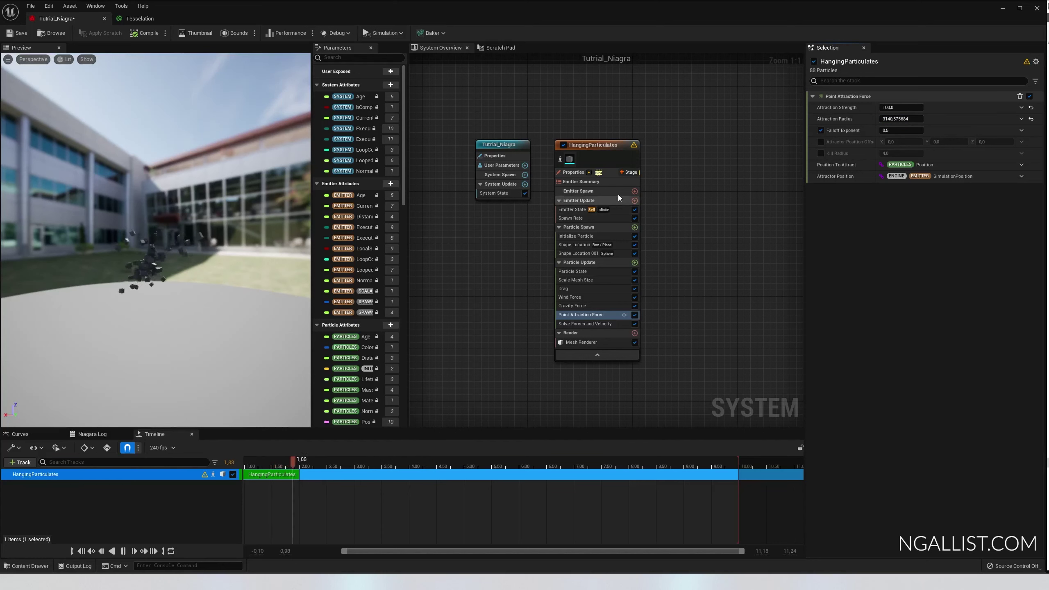
Add a Vortex Force module to the HangingParticulates emitter's Particle Update.
left_click(634, 262)
type("Vorte")
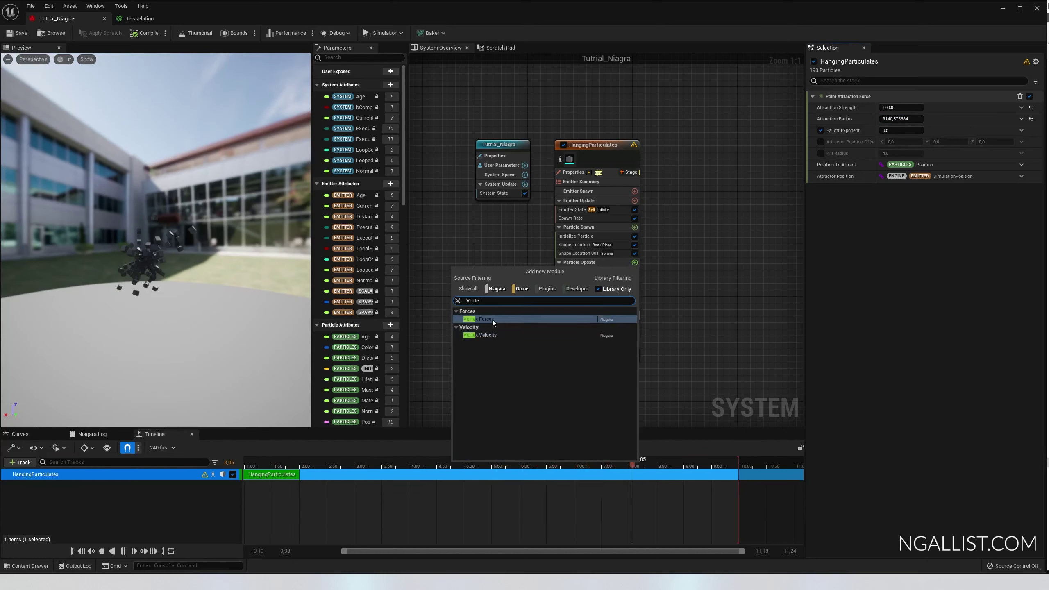
left_click(489, 321)
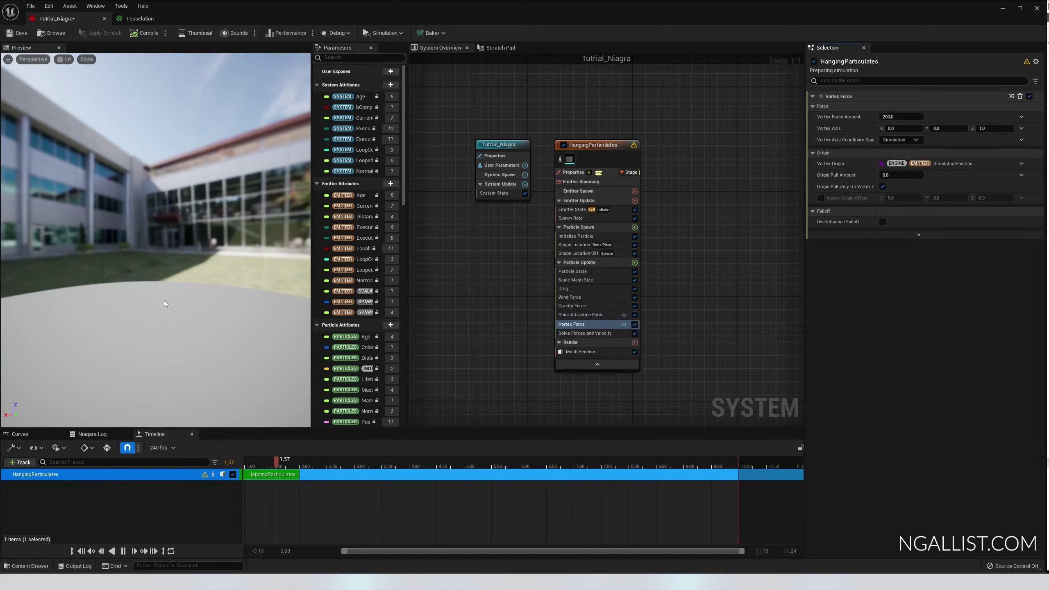
Test the Vortex Force at an amount of 6000 with Gravity Force and Point Attraction Force disabled, and re-enable both modules.
left_click(634, 315)
left_click(634, 306)
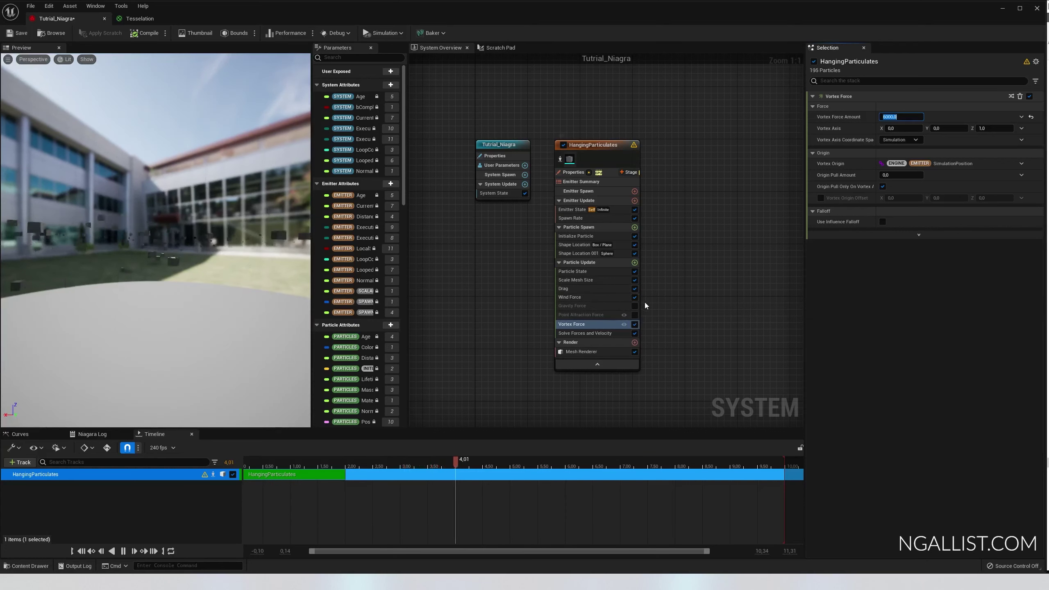
left_click(635, 306)
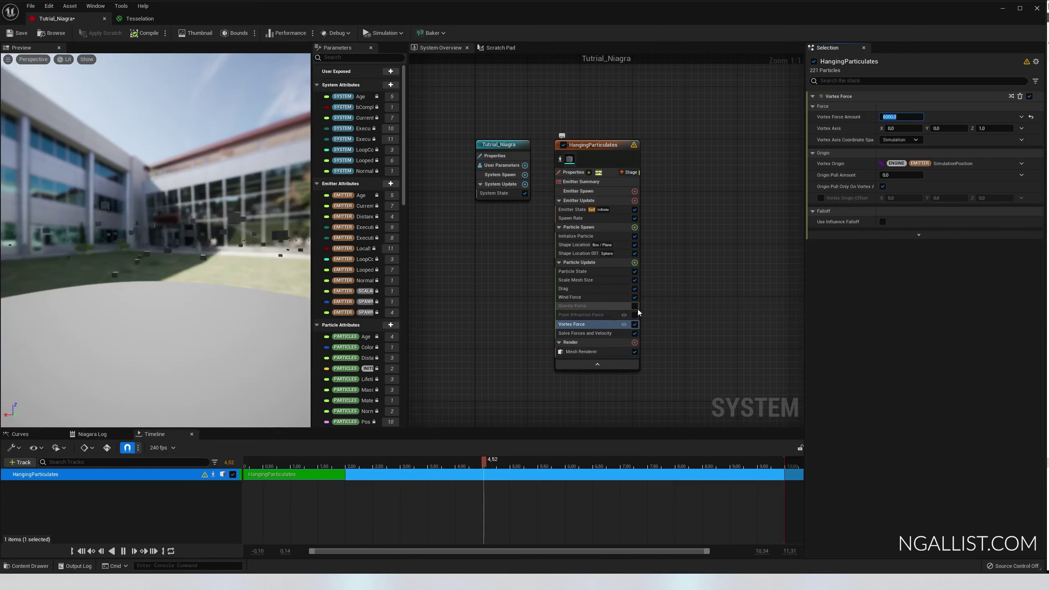
left_click(635, 315)
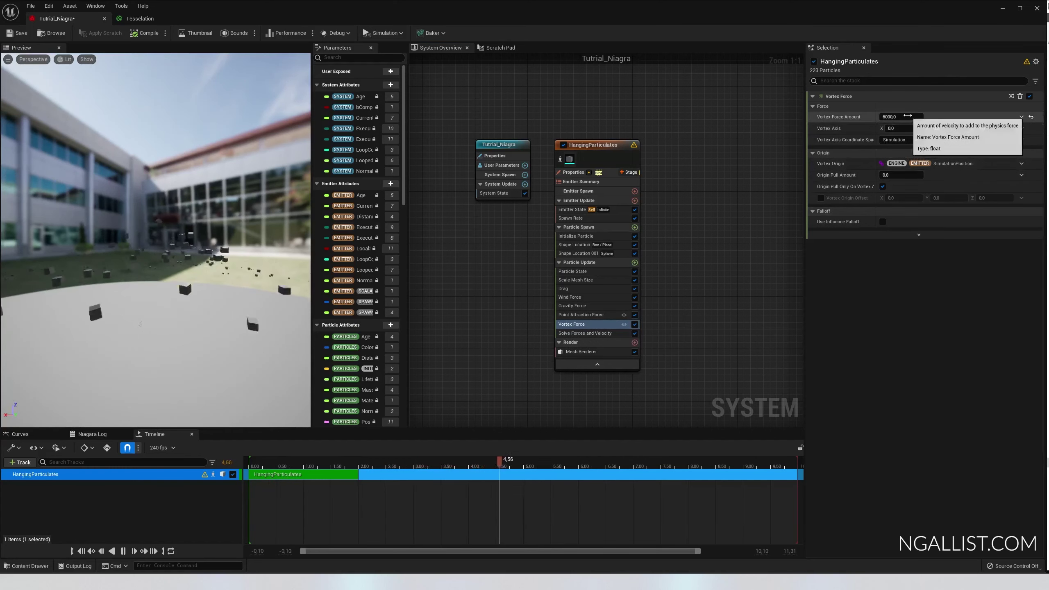
Set the Vortex Force Amount to 600.
left_click(901, 117)
type("600")
key("Return")
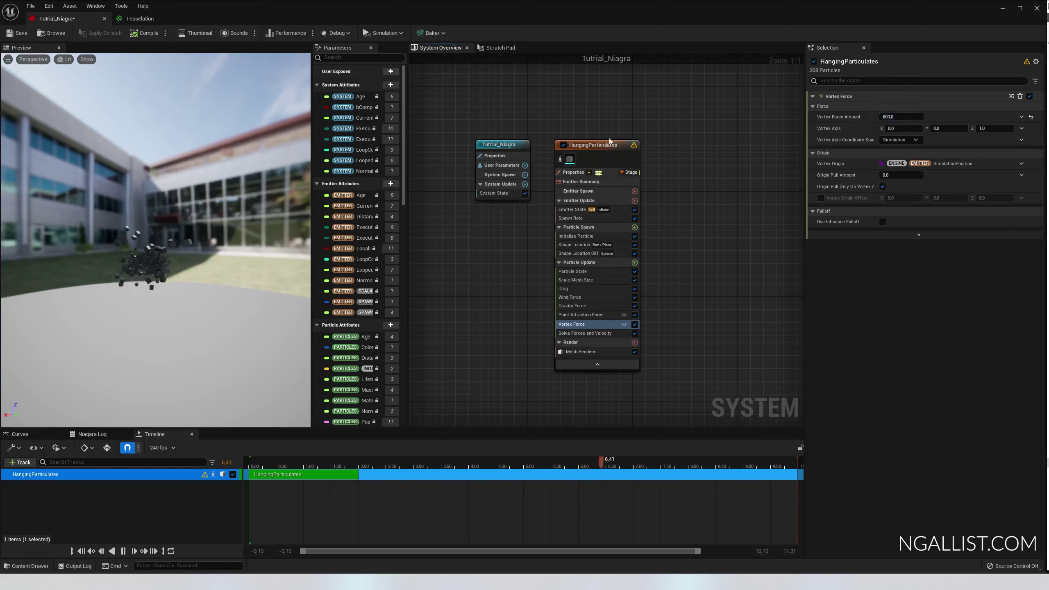
Add a Curl Noise Force module to the HangingParticulates emitter's Particle Update.
left_click_drag(612, 145, 624, 131)
left_click(648, 249)
type("curl")
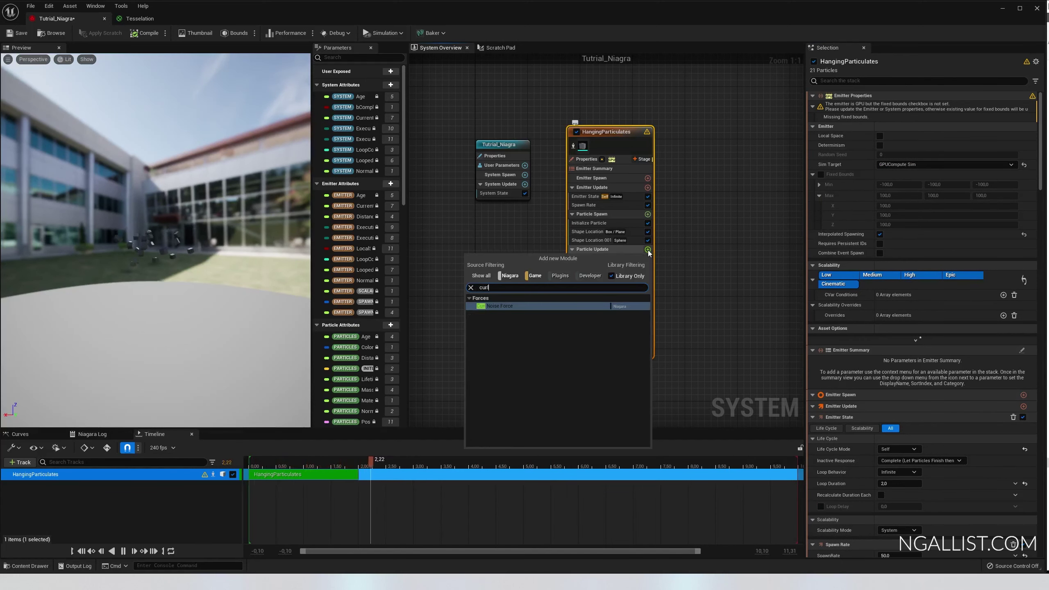
key("Return")
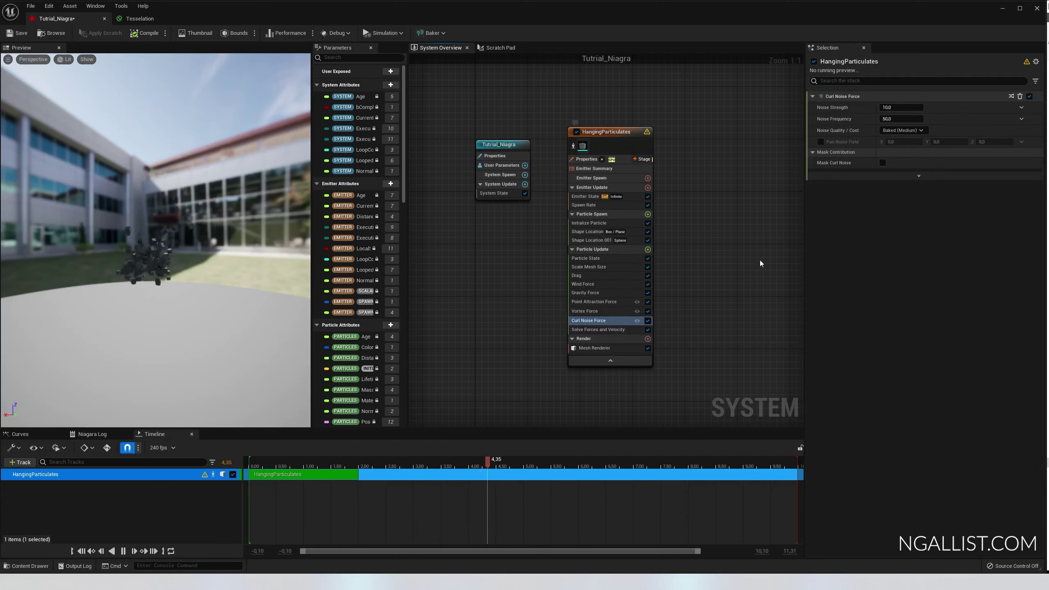
Set the Curl Noise Force's Noise Frequency to 1 and its Noise Strength to 7000.
left_click(903, 119)
type("1")
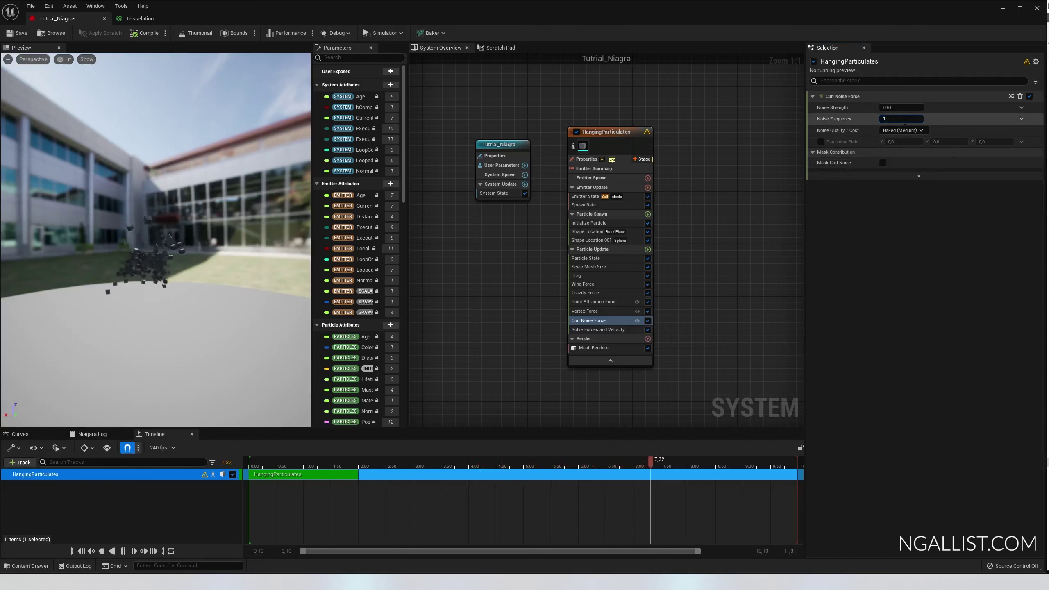
key("Return")
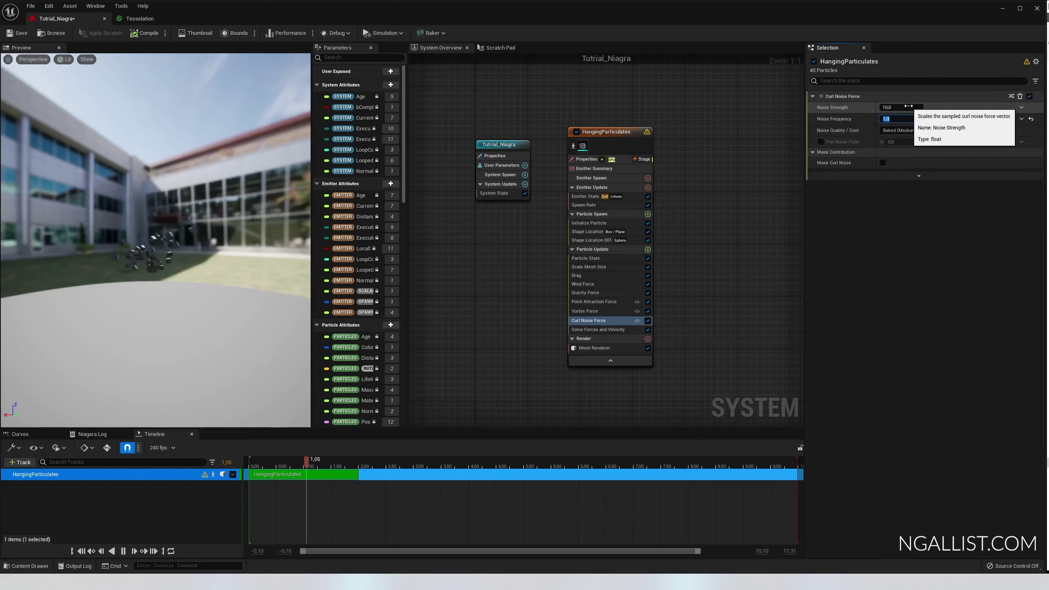
left_click(908, 107)
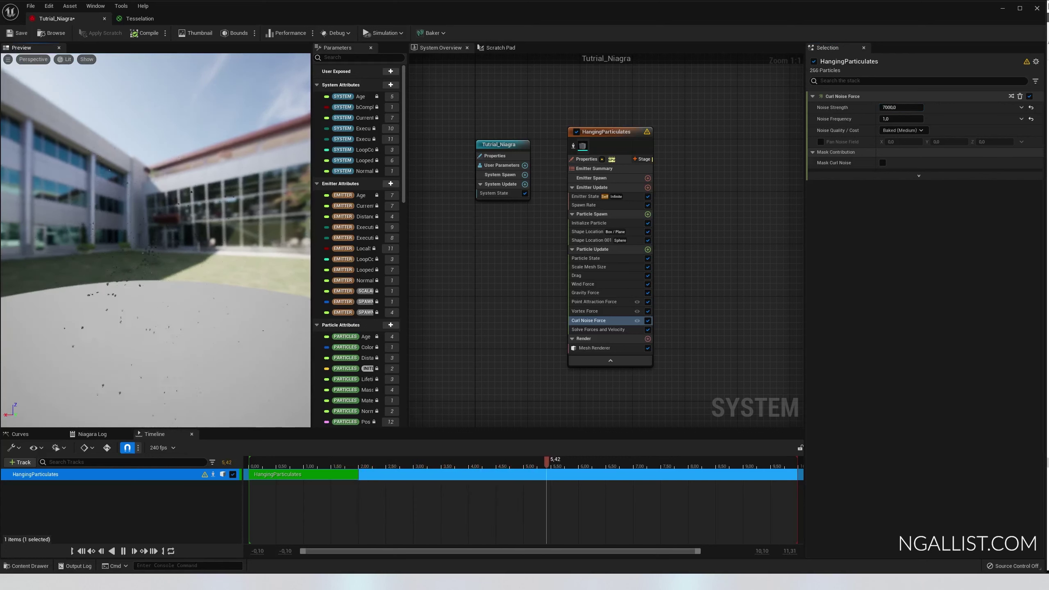
Raise the HangingParticulates emitter's SpawnRate to 250 and then on to 500.
left_click(626, 136)
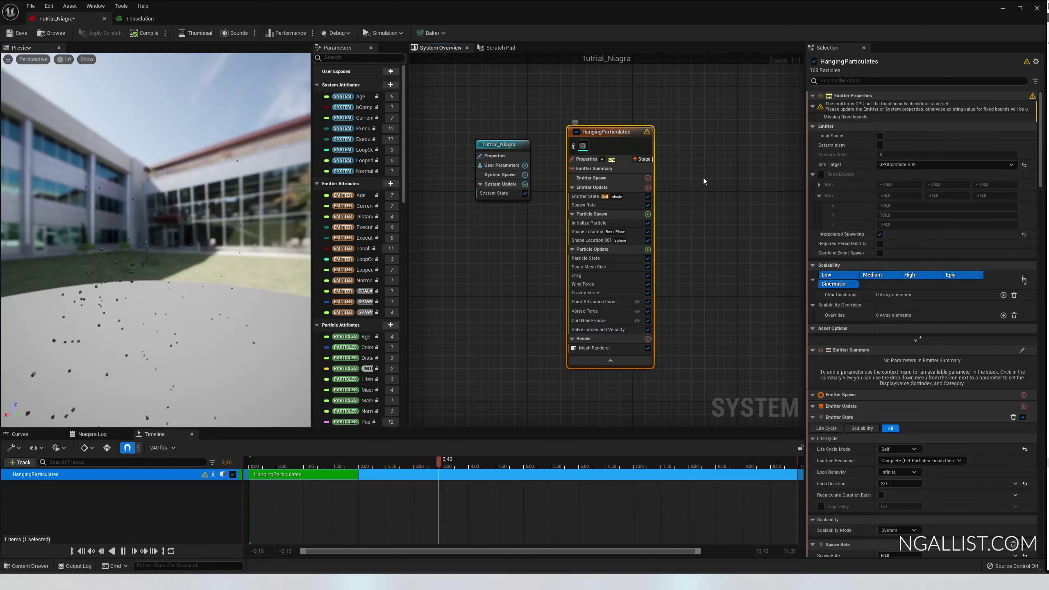
scroll(1012, 455, "down", 2)
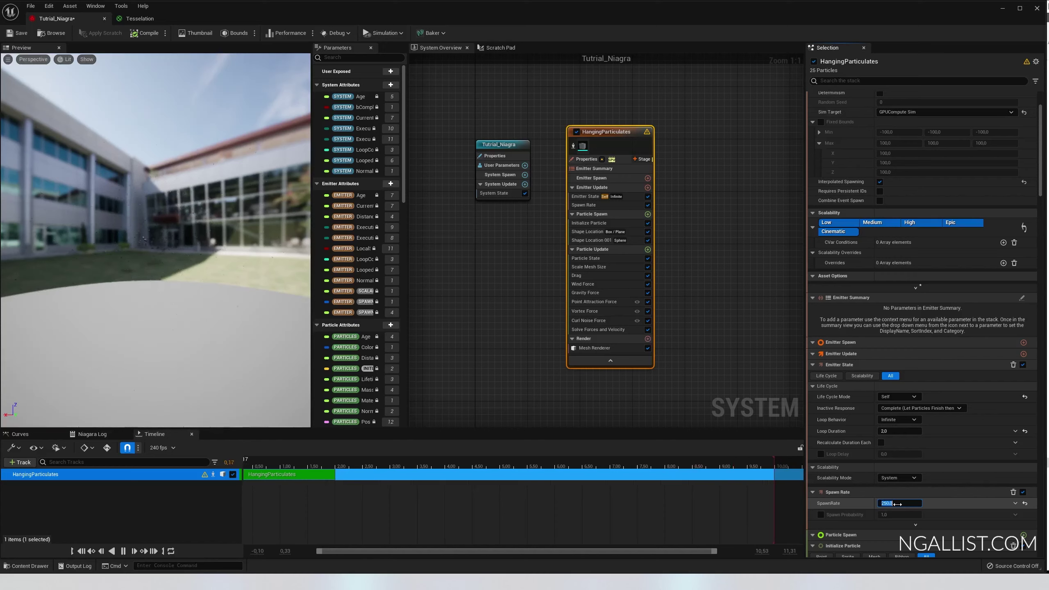
type("250")
key("Return")
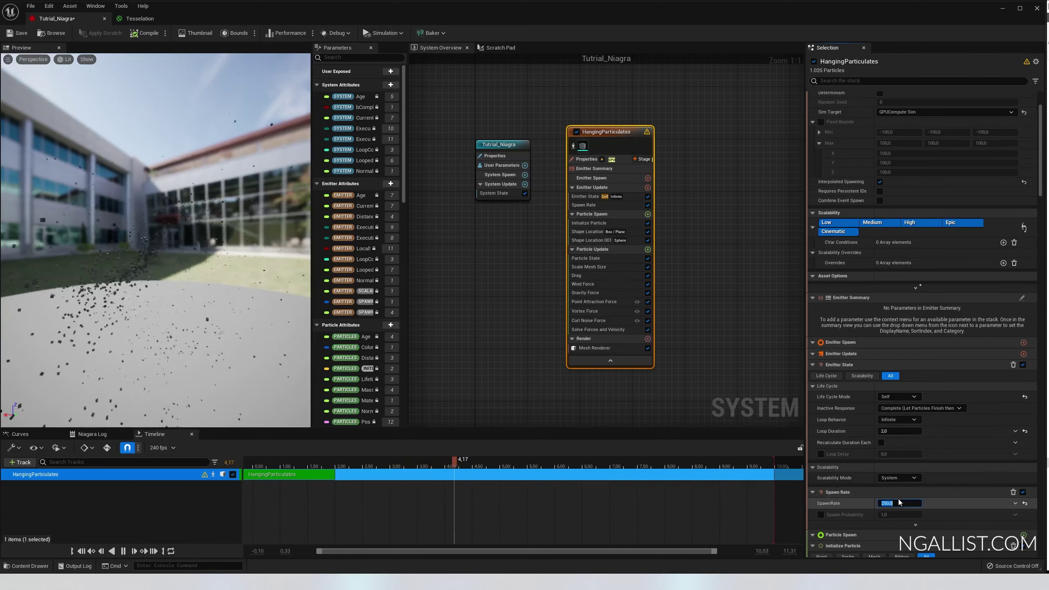
type("500")
key("Return")
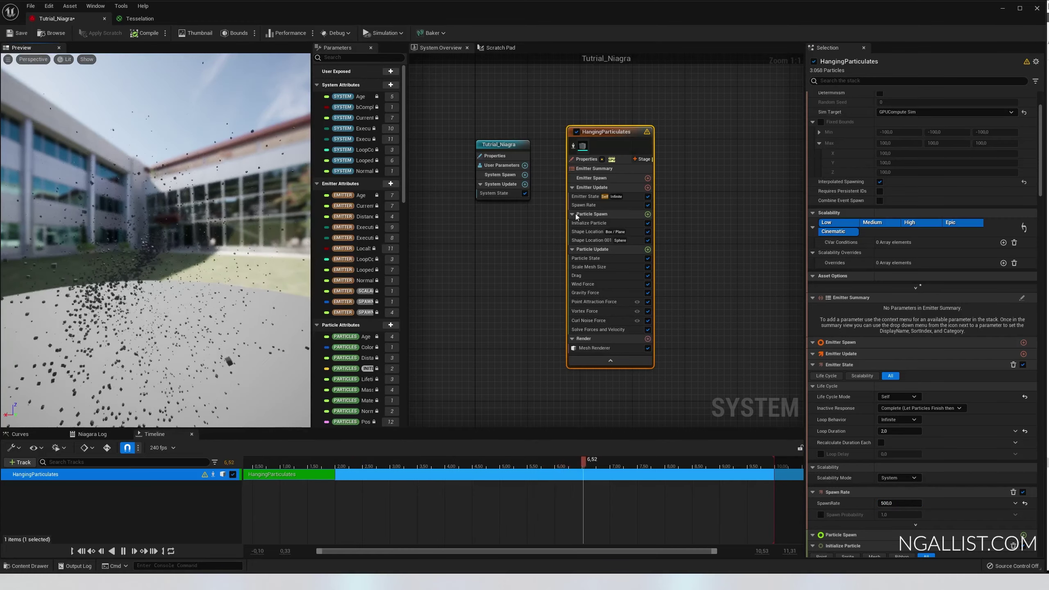
Add a second Curl Noise Force module to the HangingParticulates emitter's Particle Update.
left_click(647, 250)
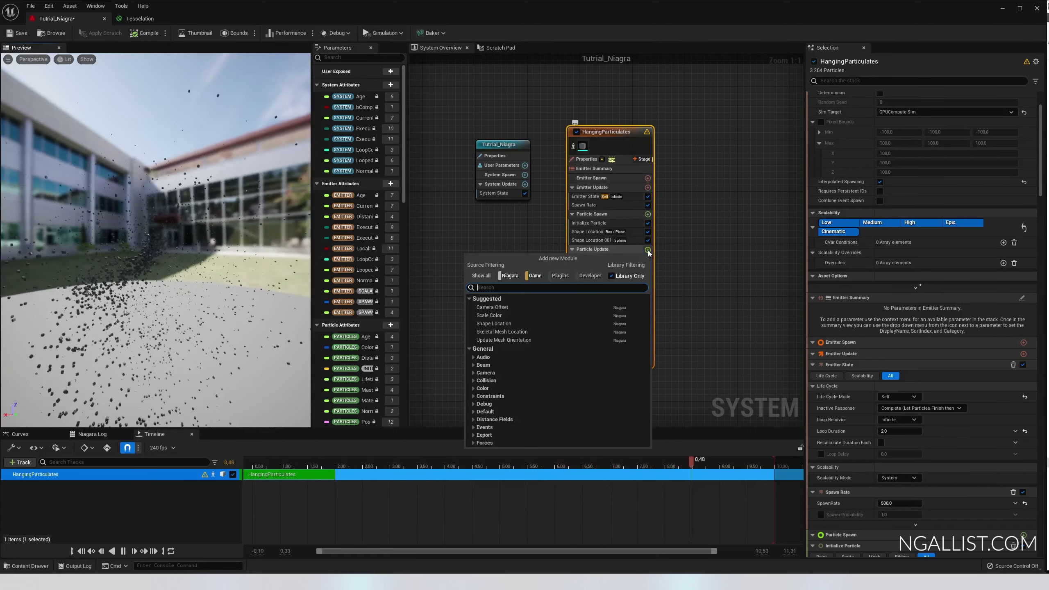
type("curl")
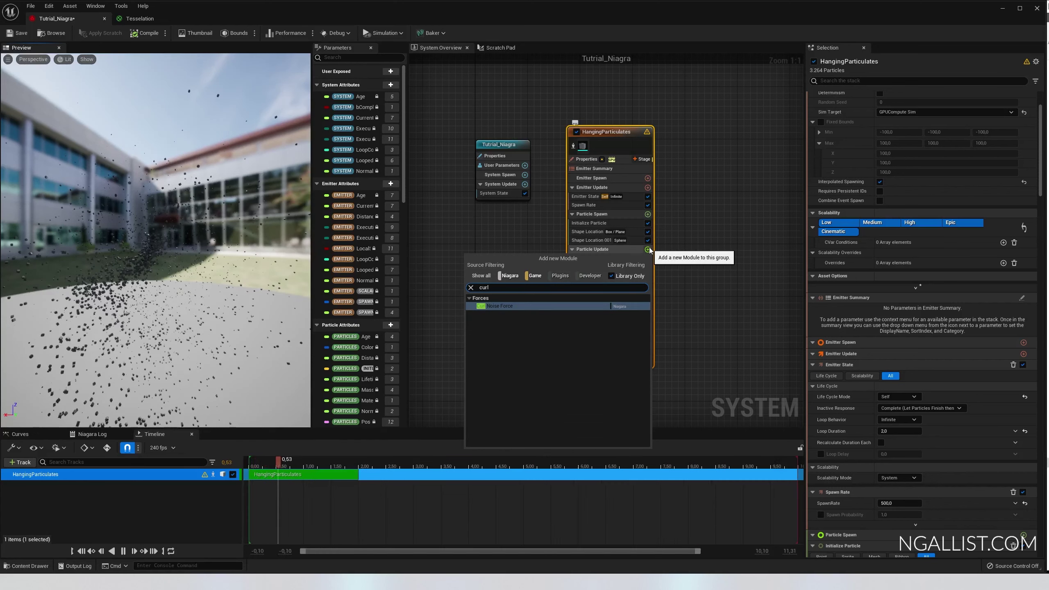
key("Return")
Set the second Curl Noise Force's Noise Strength to -7000 and its Noise Frequency to 3.
left_click(901, 107)
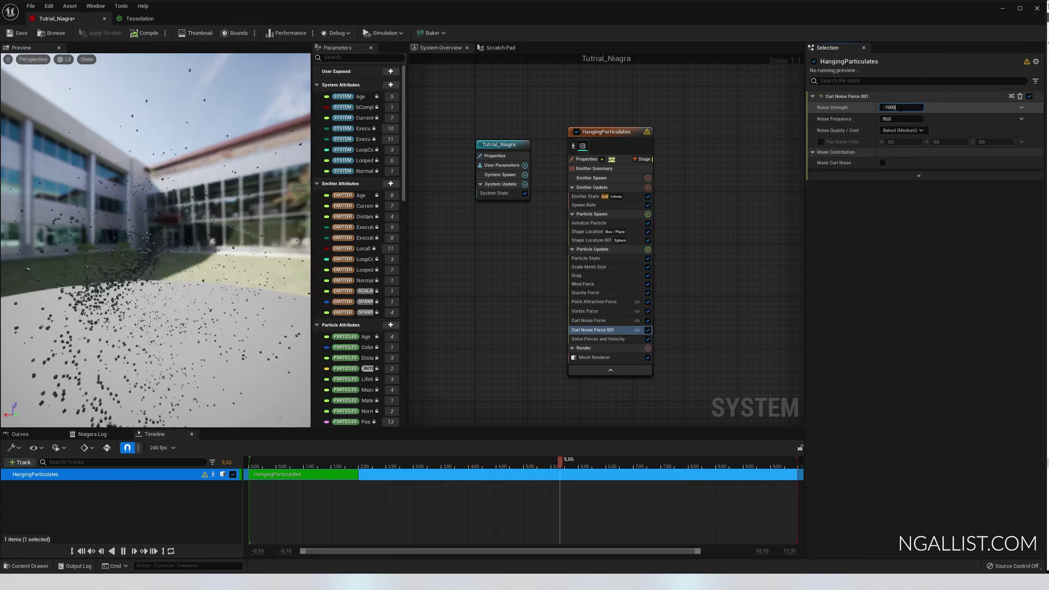
key("Return")
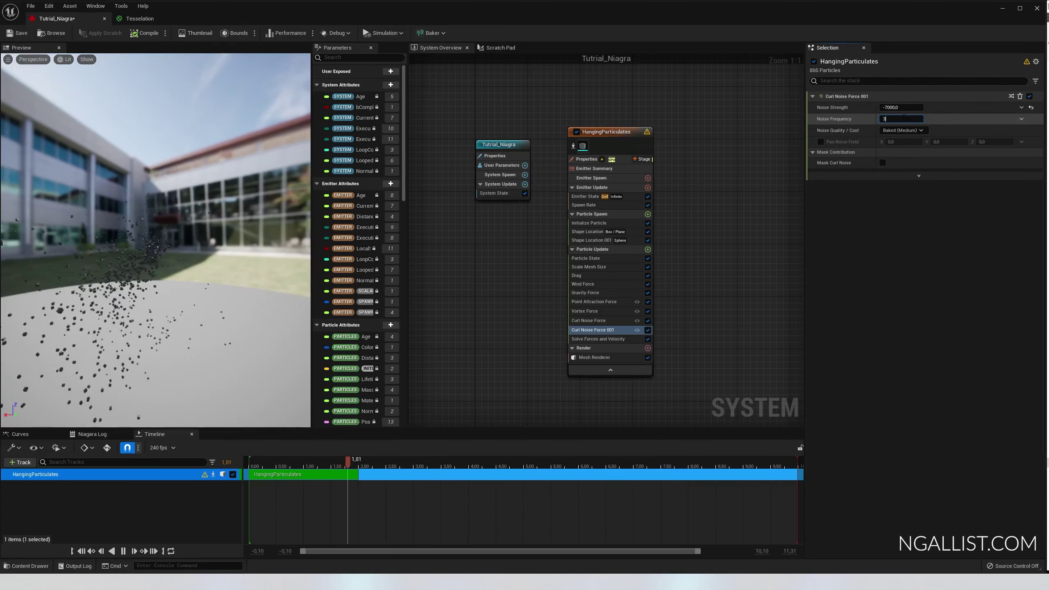
key("Return")
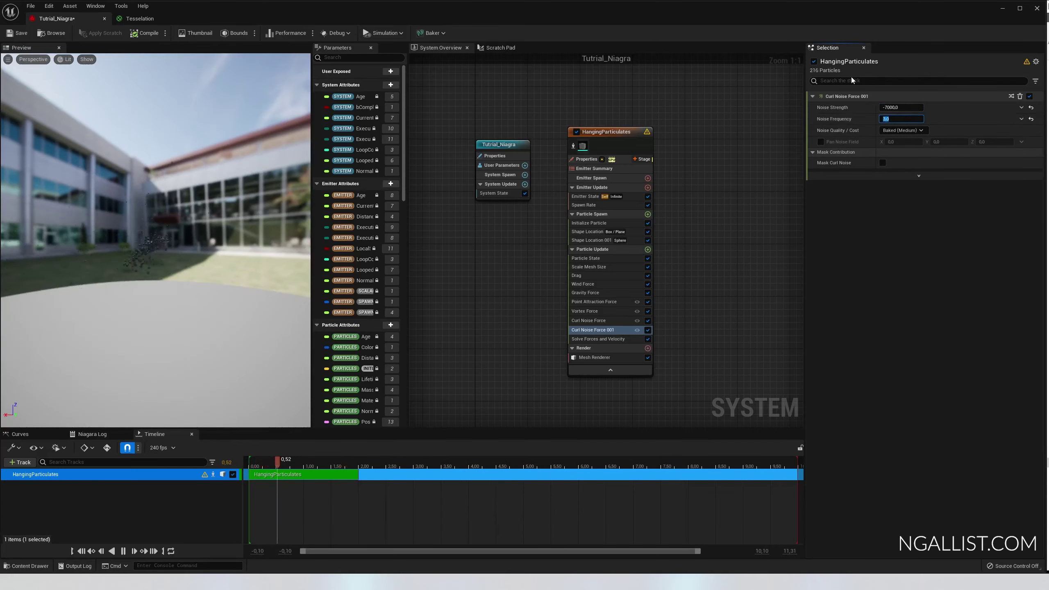
Set the Drag module's random range to a minimum of 8 and a maximum of 10.
left_click(587, 276)
left_click(907, 119)
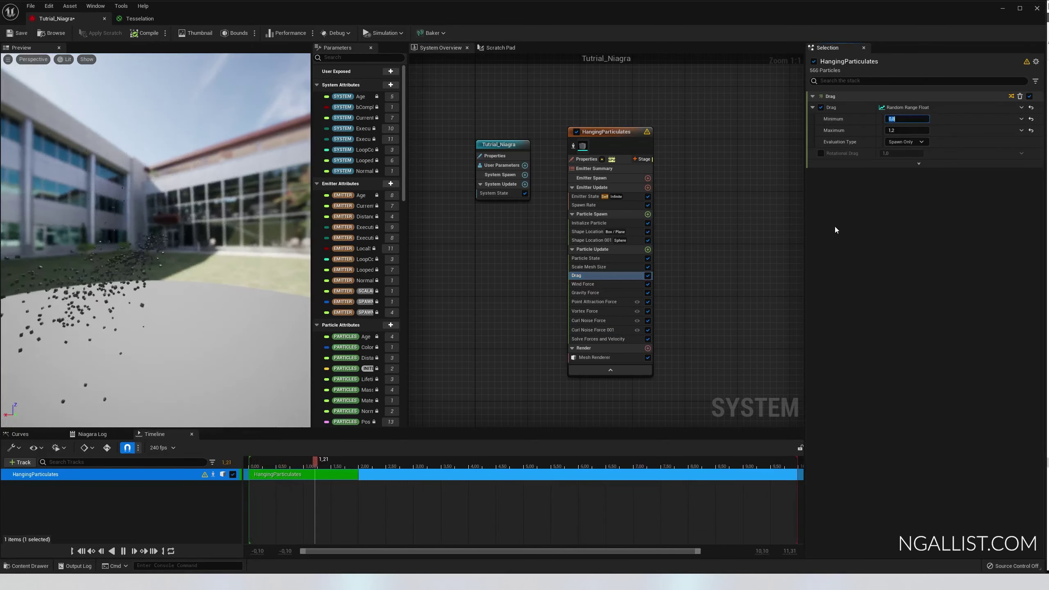
left_click(195, 268)
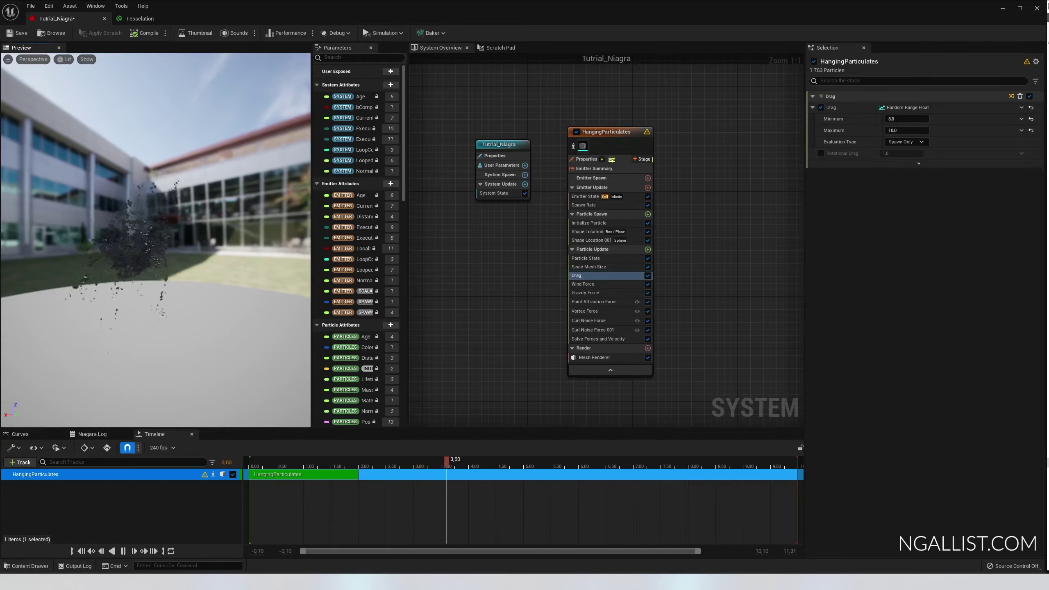
left_click_drag(195, 268, 413, 285)
left_click_drag(131, 235, 211, 255)
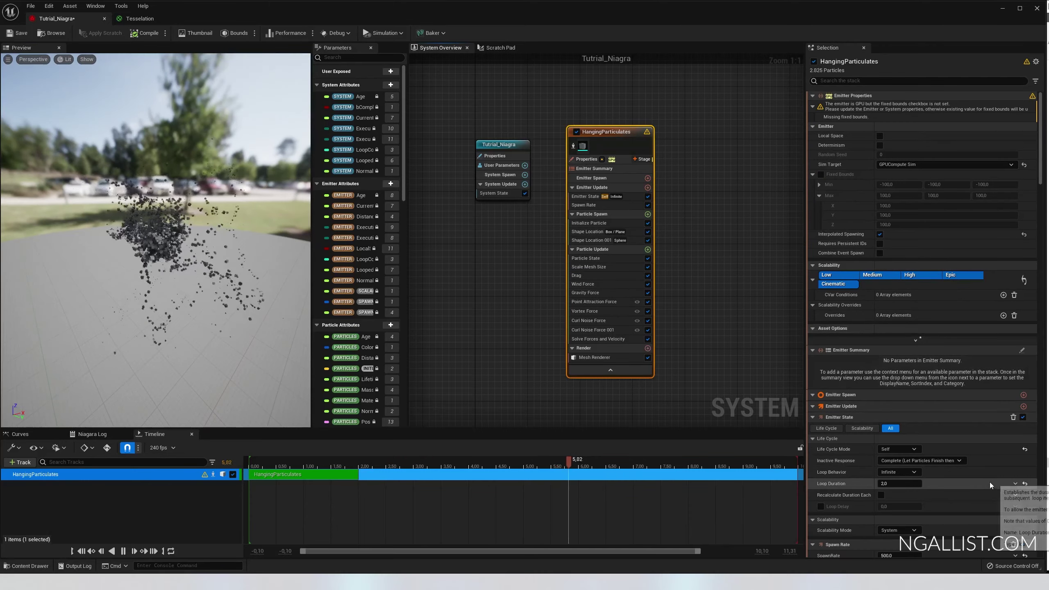
Set the HangingParticulates emitter's SpawnRate to 1500 and inspect the denser effect in the preview.
scroll(925, 413, "down", 3)
left_click(901, 490)
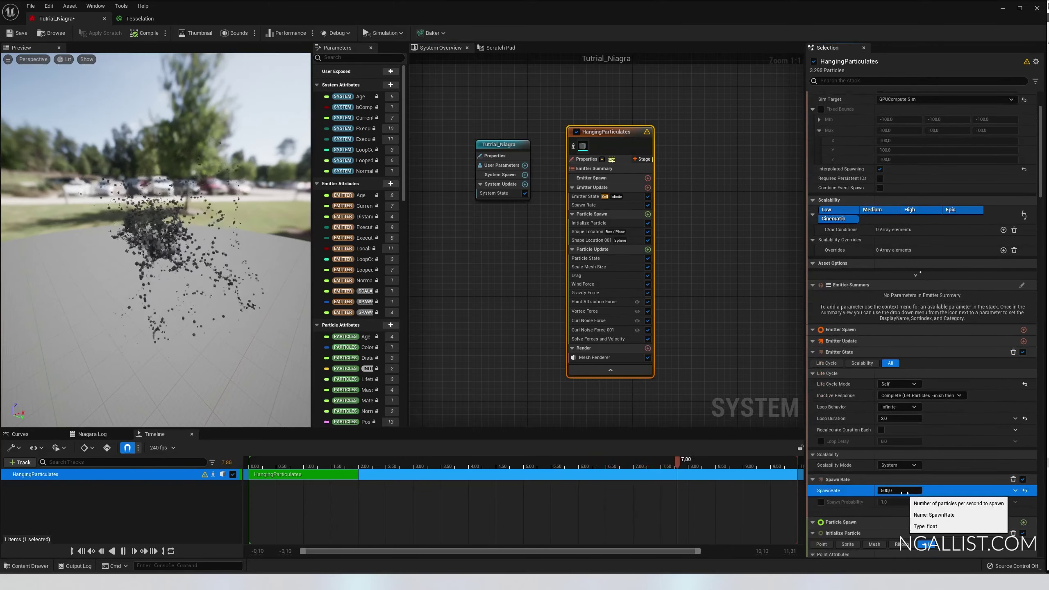
type("15000")
key("BackSpace")
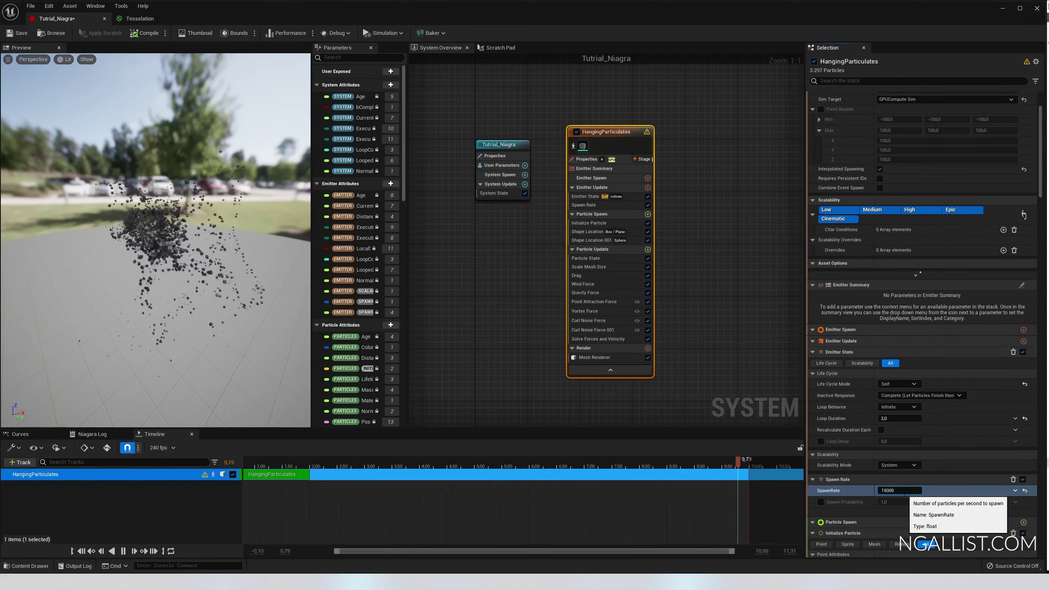
key("Return")
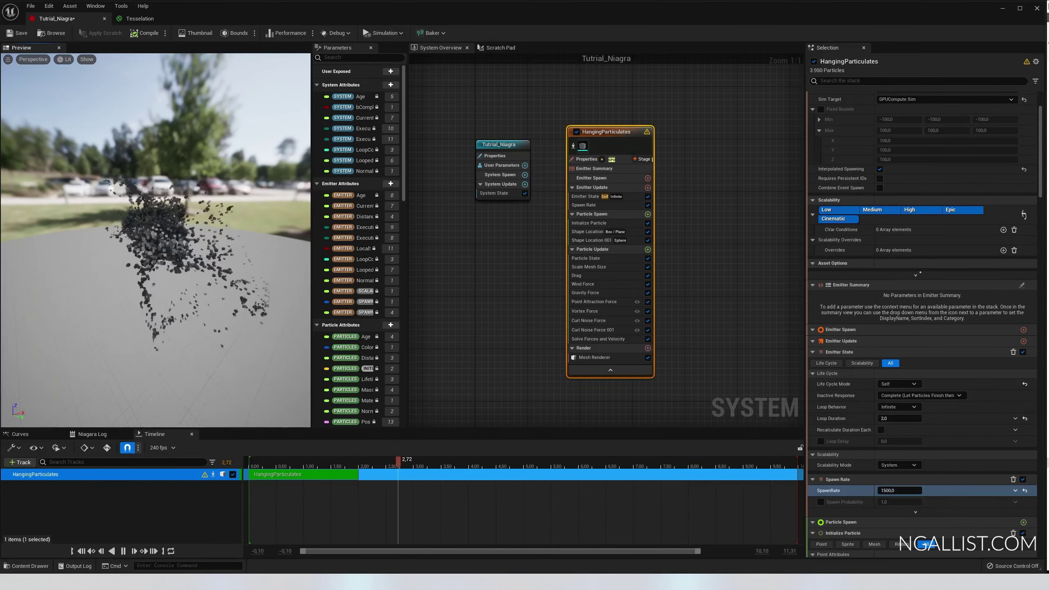
left_click_drag(140, 226, 120, 238)
scroll(140, 227, "up", 4)
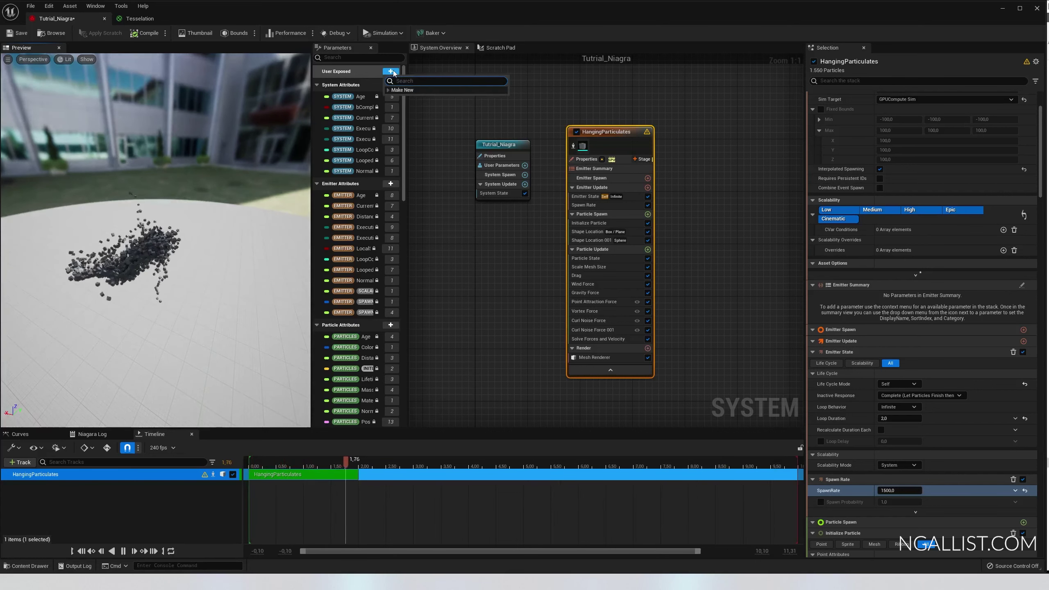
Create a user-exposed float parameter named SpawnRate_Infl.
type("float")
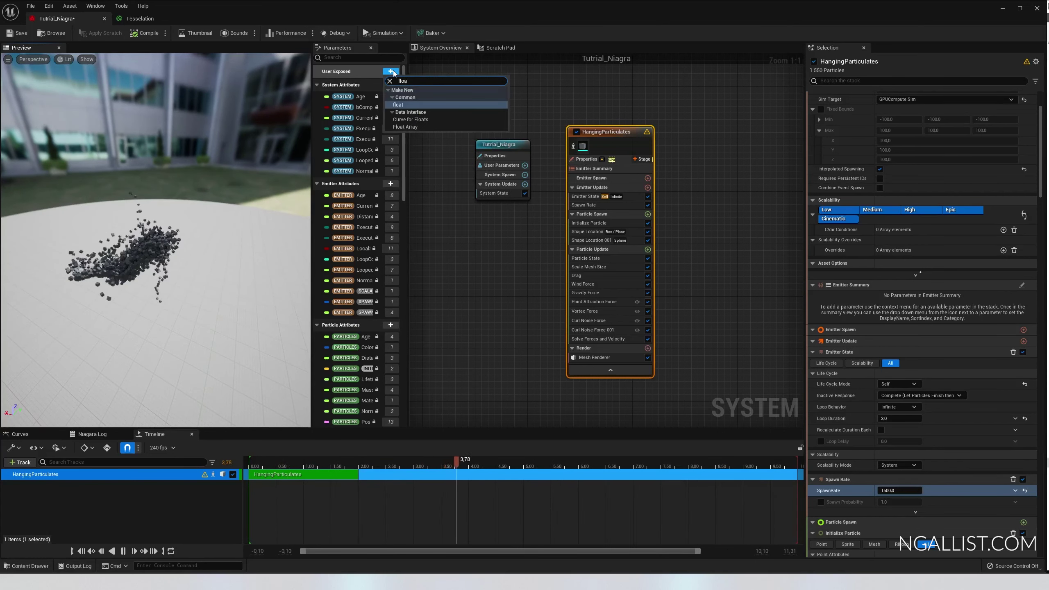
key("Return")
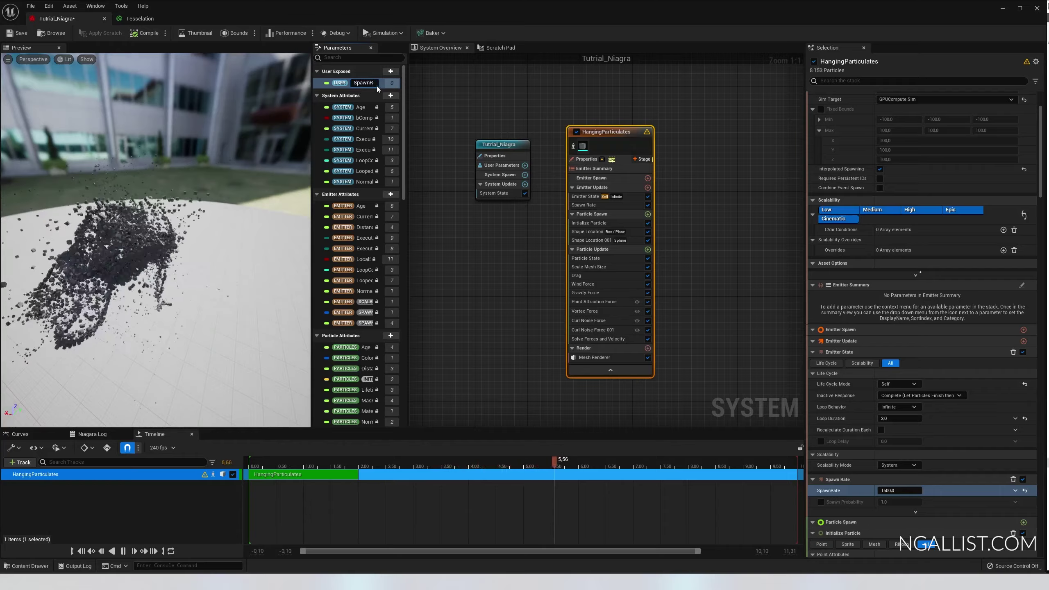
type("SpawnRate_I")
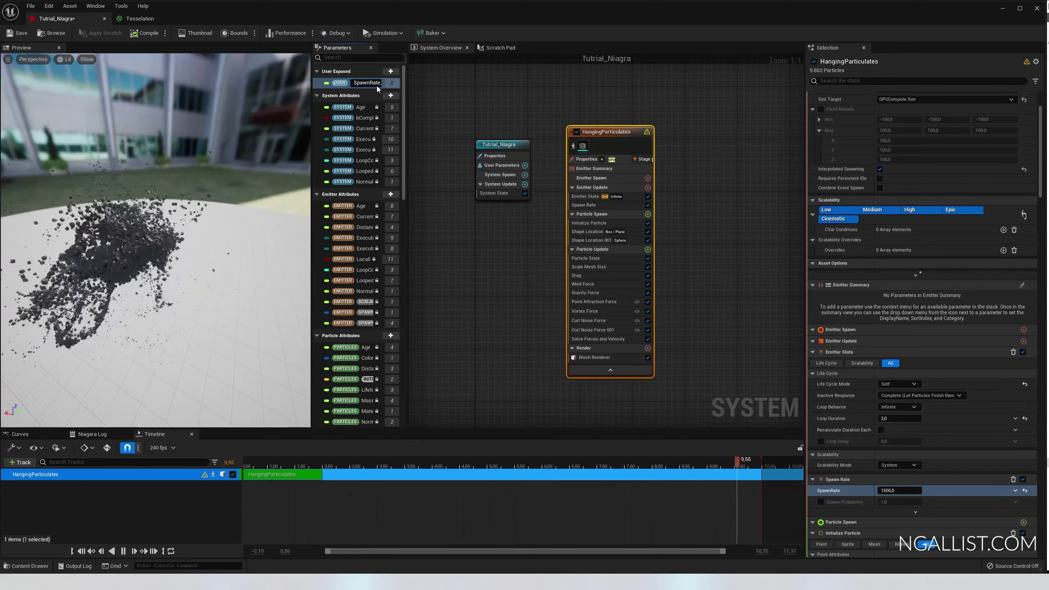
Set the SpawnRate_Infl user parameter's default value to 2000 in the Tutrial_Niagra system.
left_click(490, 155)
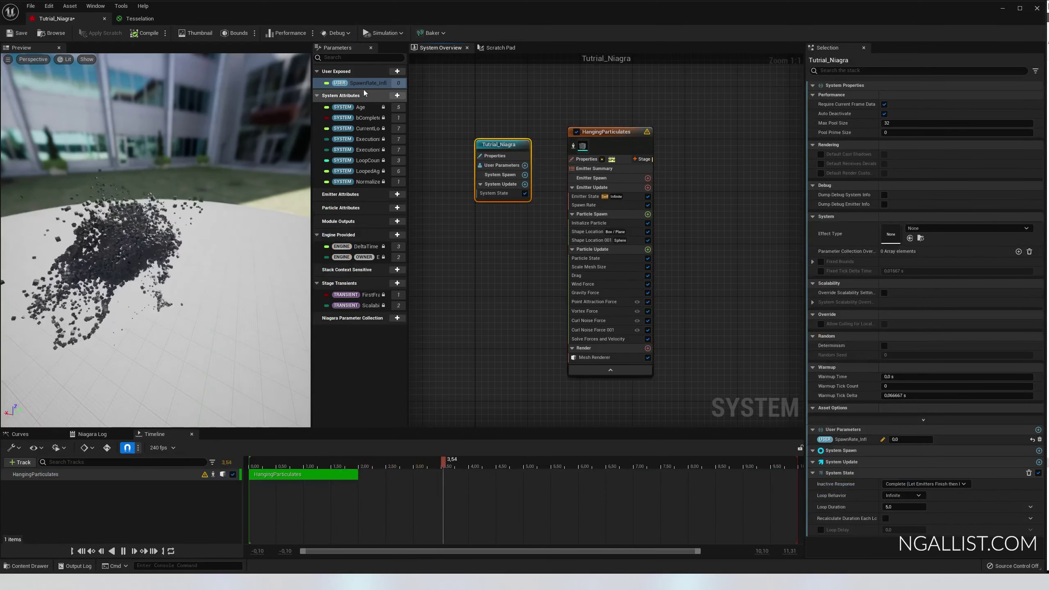
left_click(500, 165)
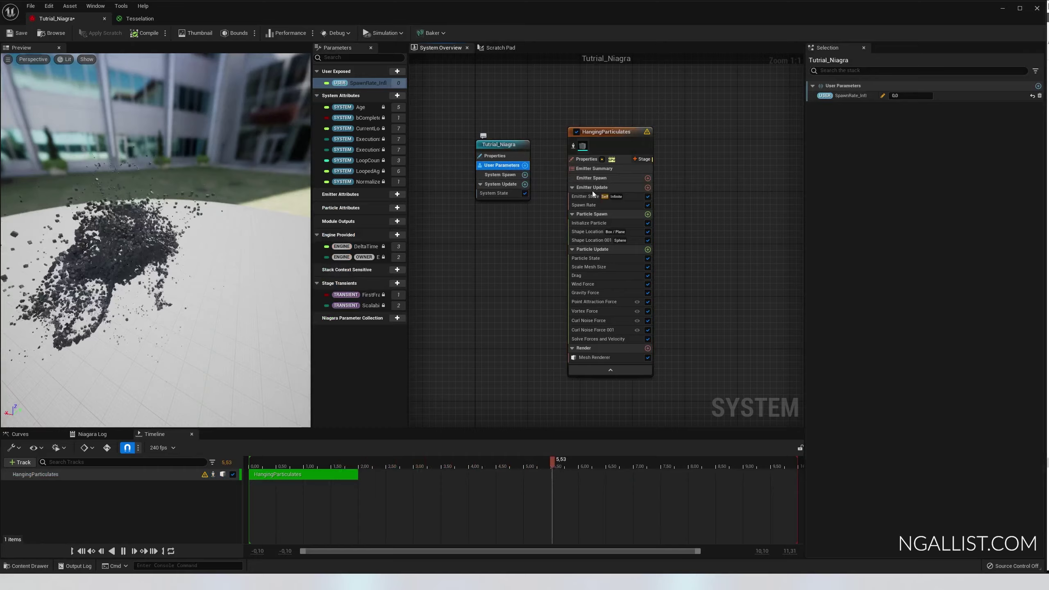
left_click(911, 96)
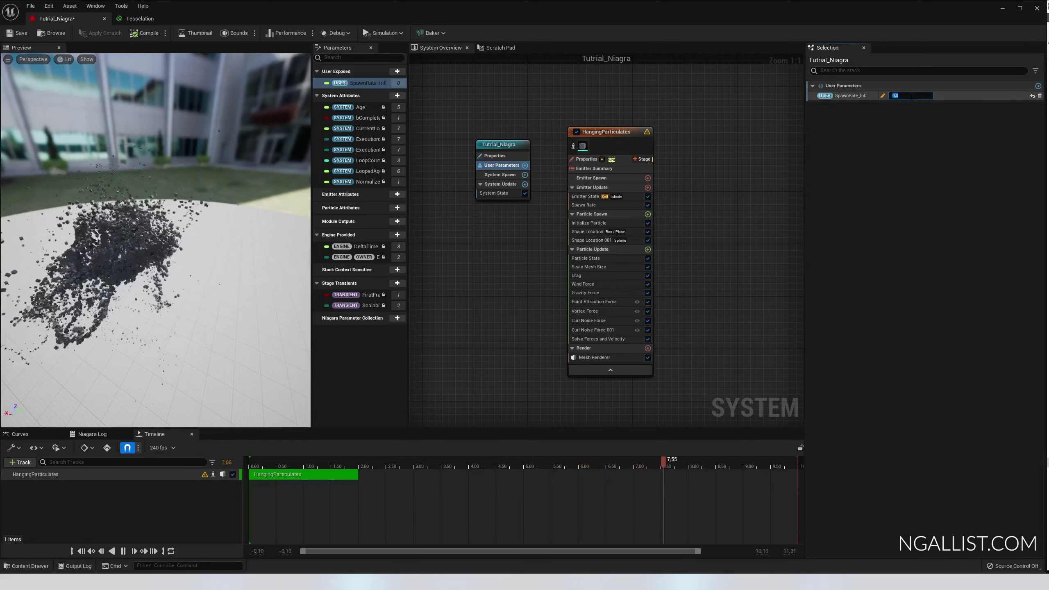
type("2000")
key("Return")
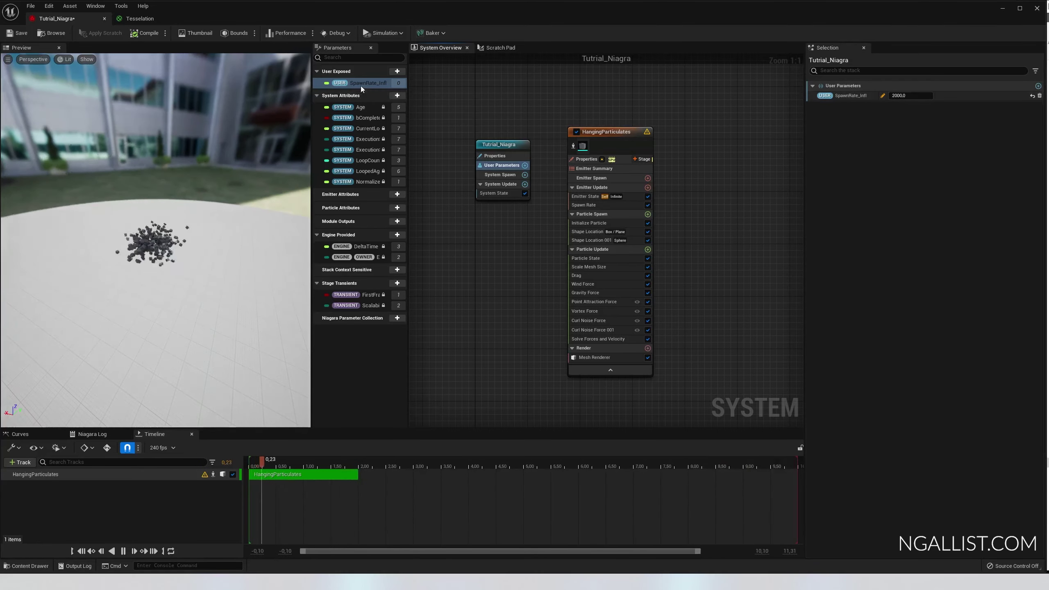
Bind the HangingParticulates emitter's SpawnRate to the SpawnRate_Infl user parameter.
left_click(617, 133)
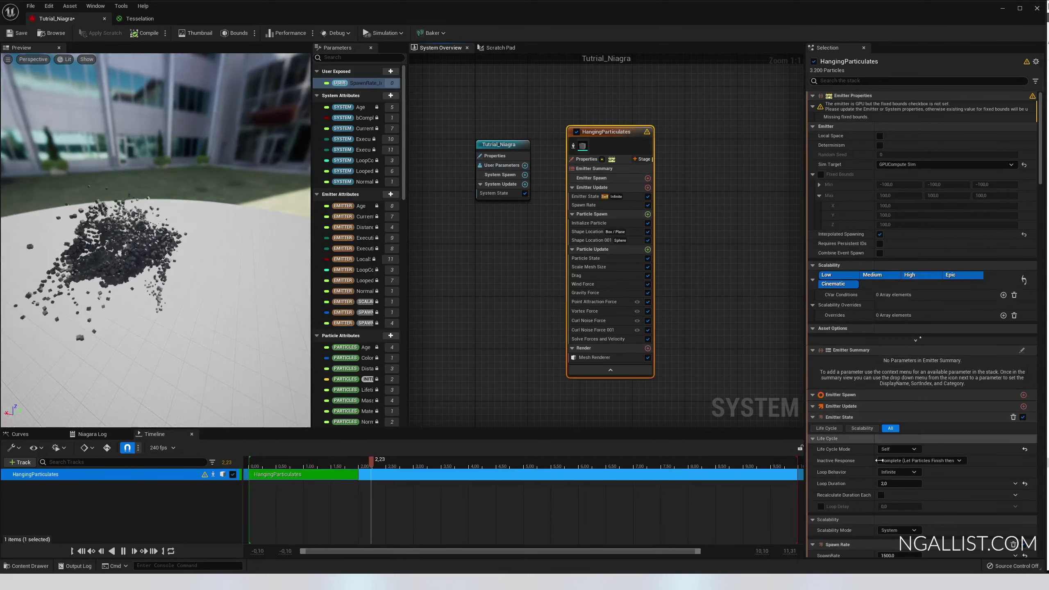
scroll(895, 457, "down", 3)
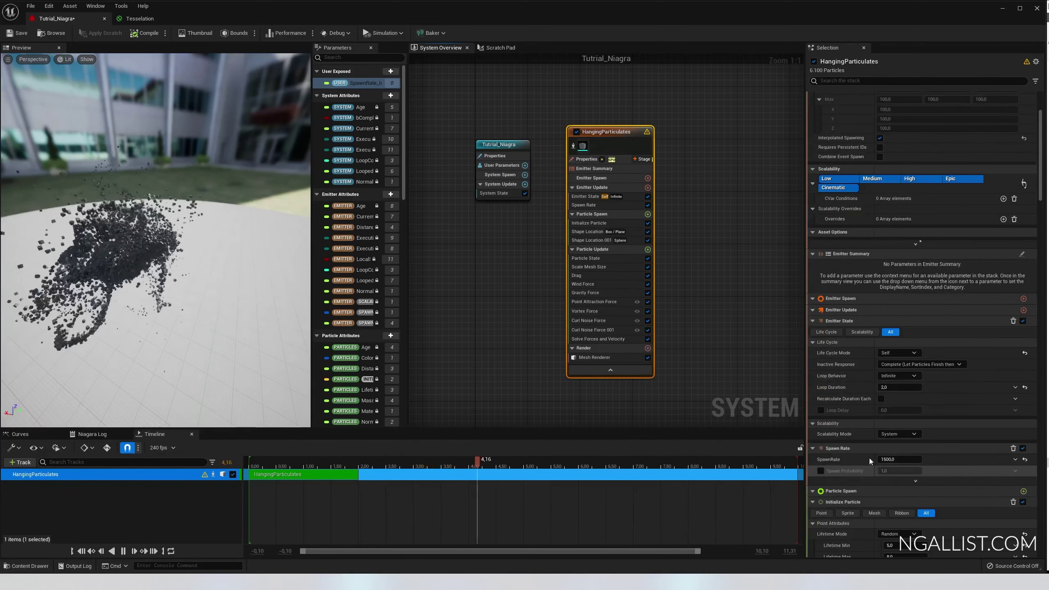
left_click_drag(359, 84, 638, 121)
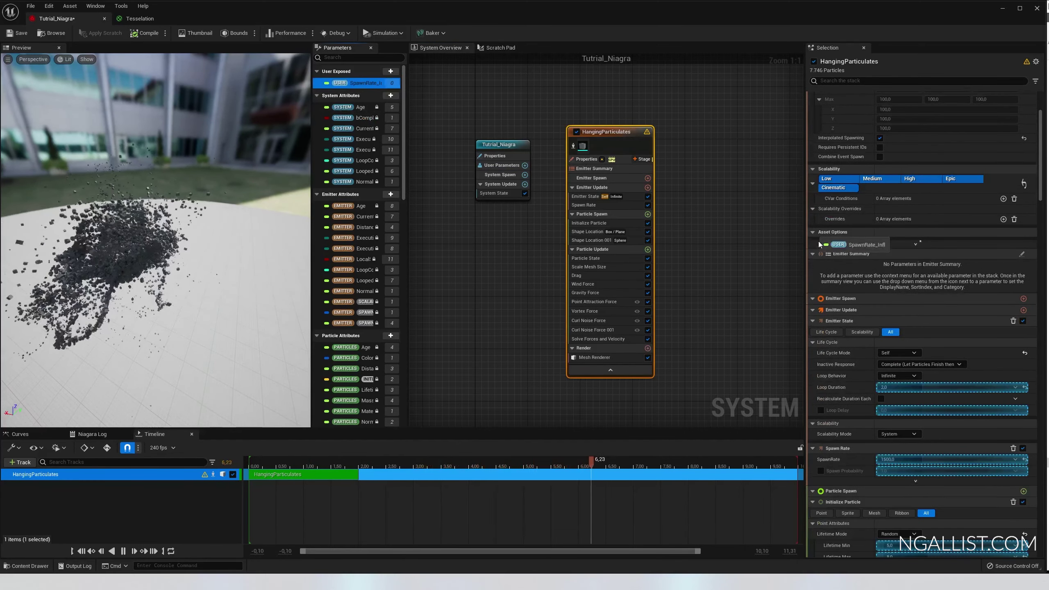
left_click_drag(890, 461, 890, 460)
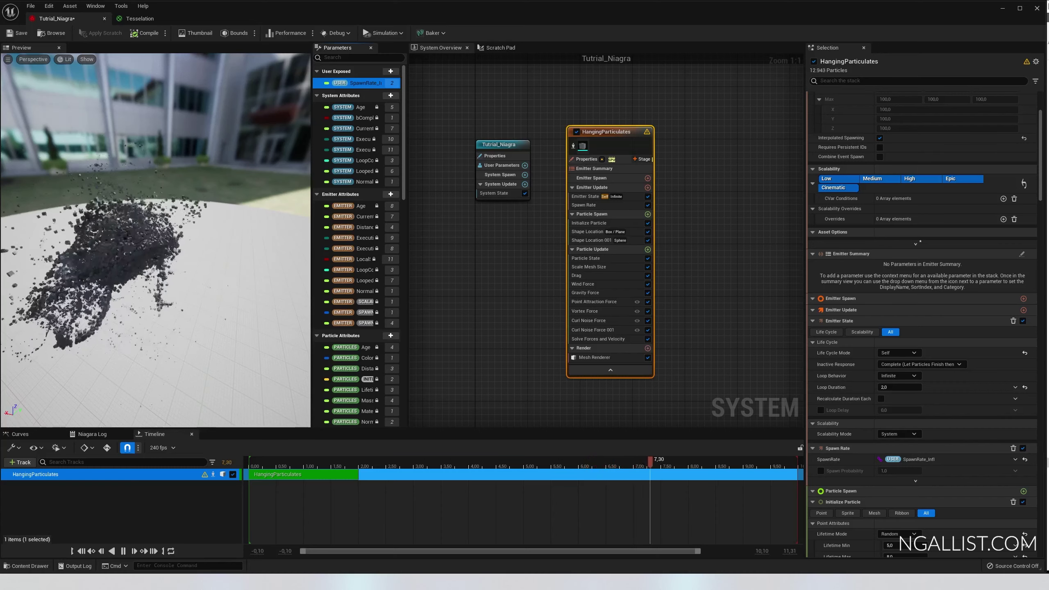
Examine the Blocky system's user-exposed curl, float scale, scale factor and vortex parameters, their values and its particle preview.
left_click_drag(344, 0, 327, 77)
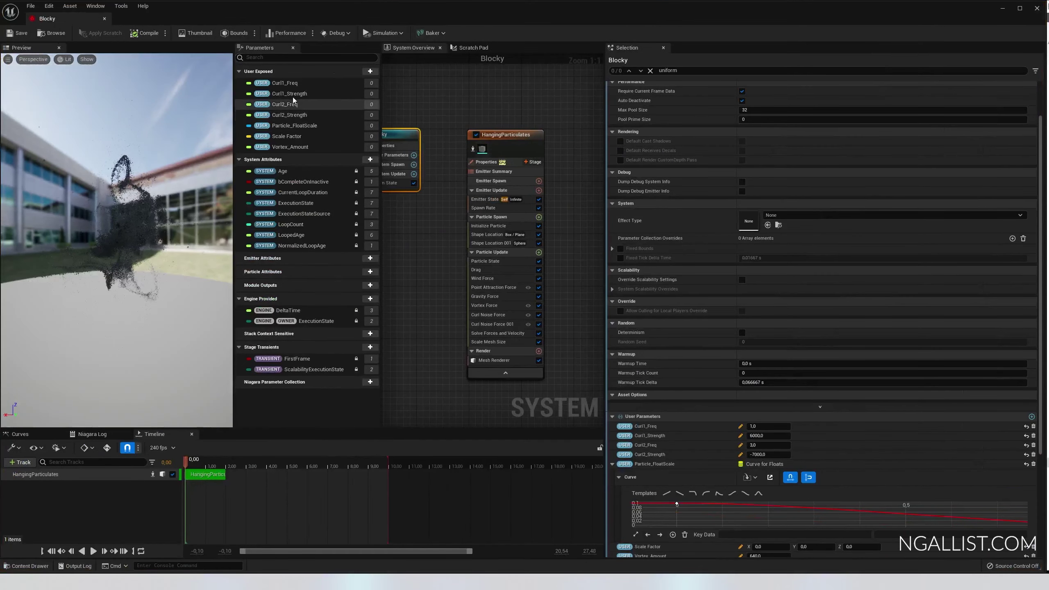
left_click(290, 83)
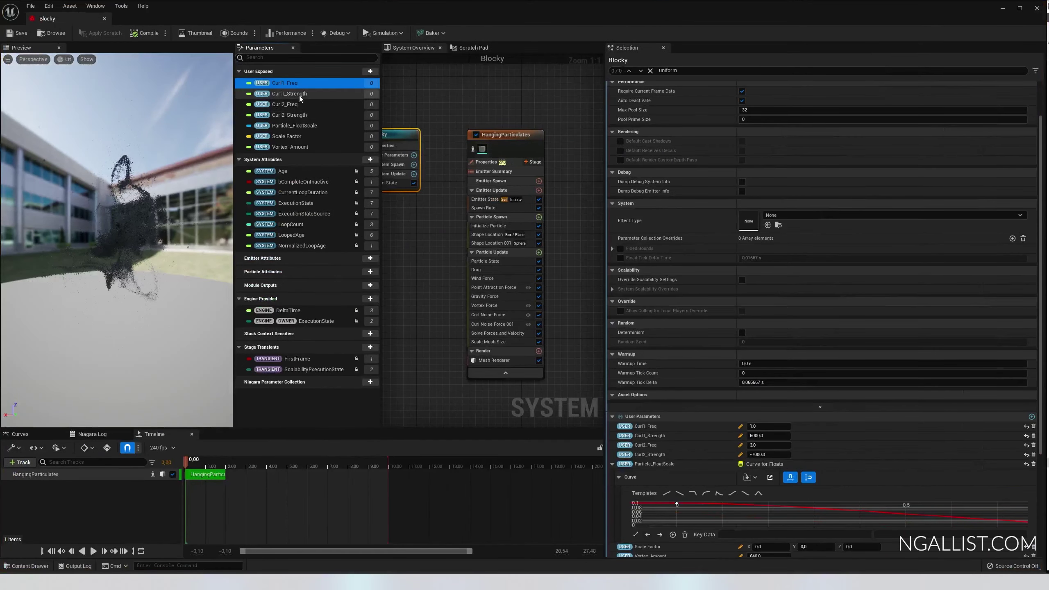
left_click(300, 94)
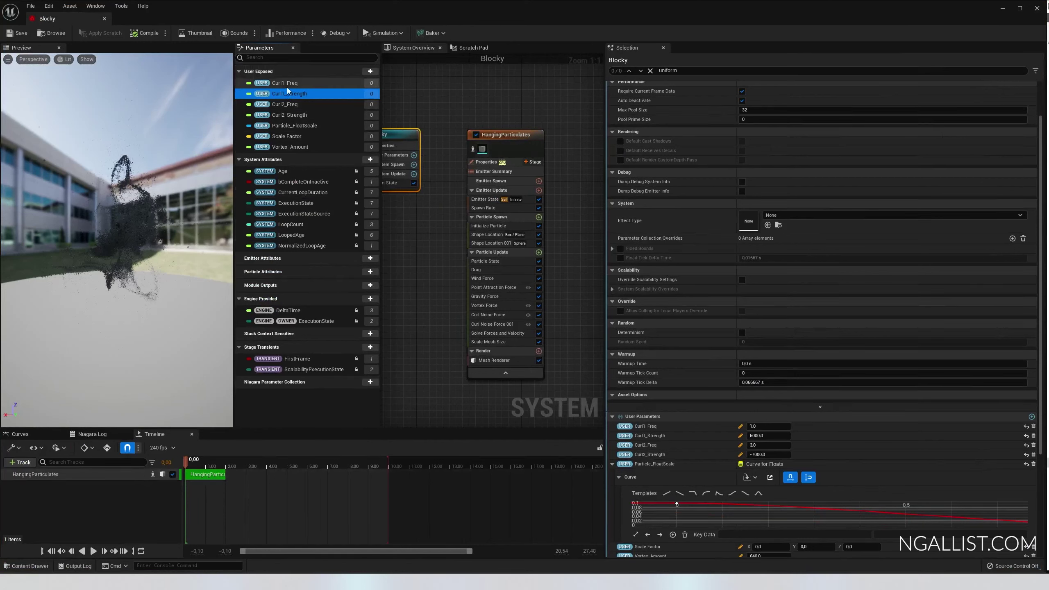
left_click(292, 104)
left_click(296, 126)
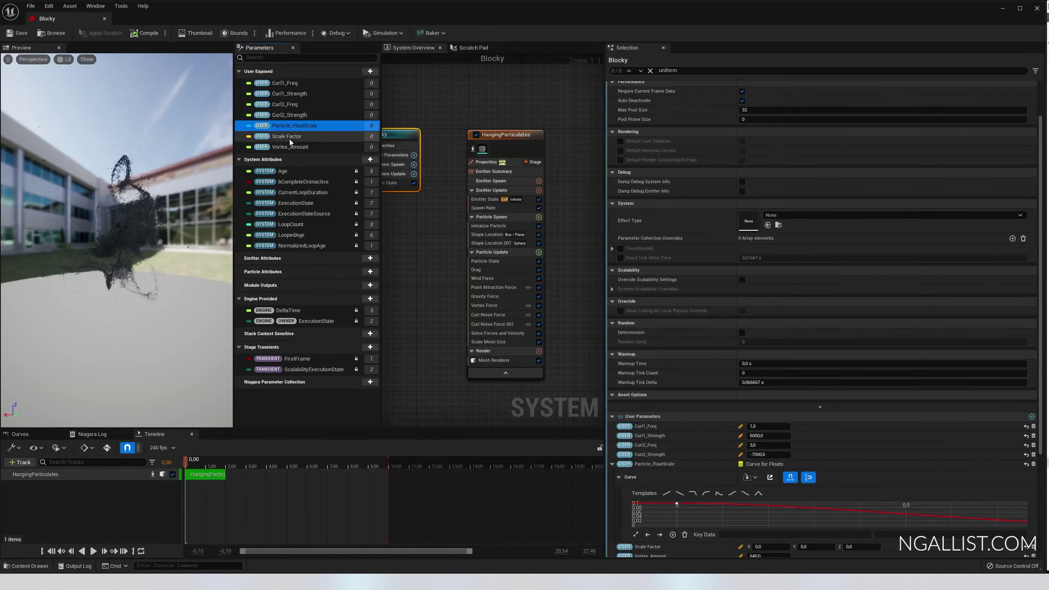
left_click(292, 148)
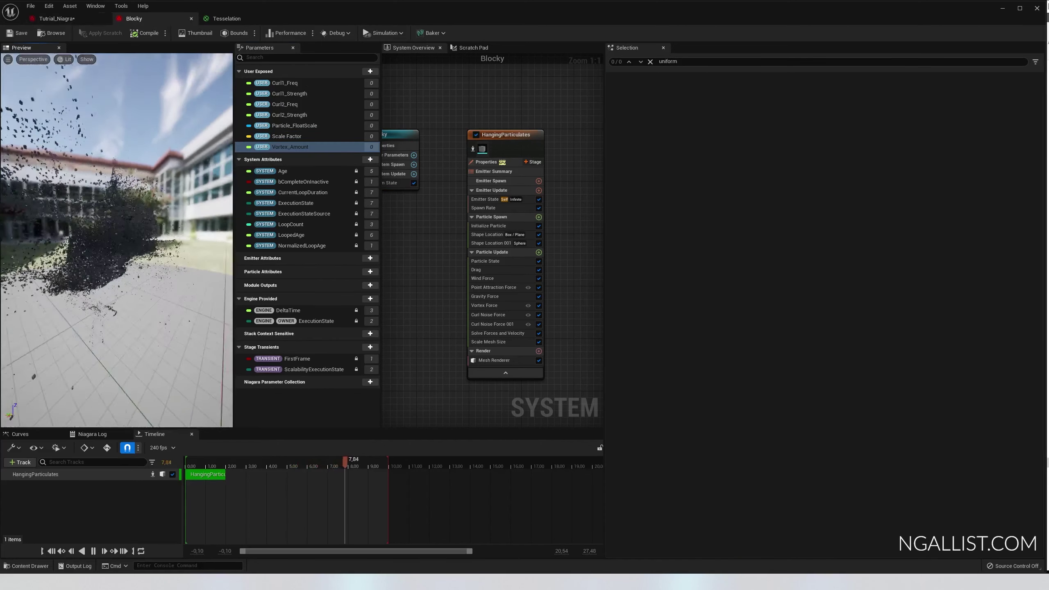
left_click_drag(142, 249, 66, 225)
left_click(437, 156)
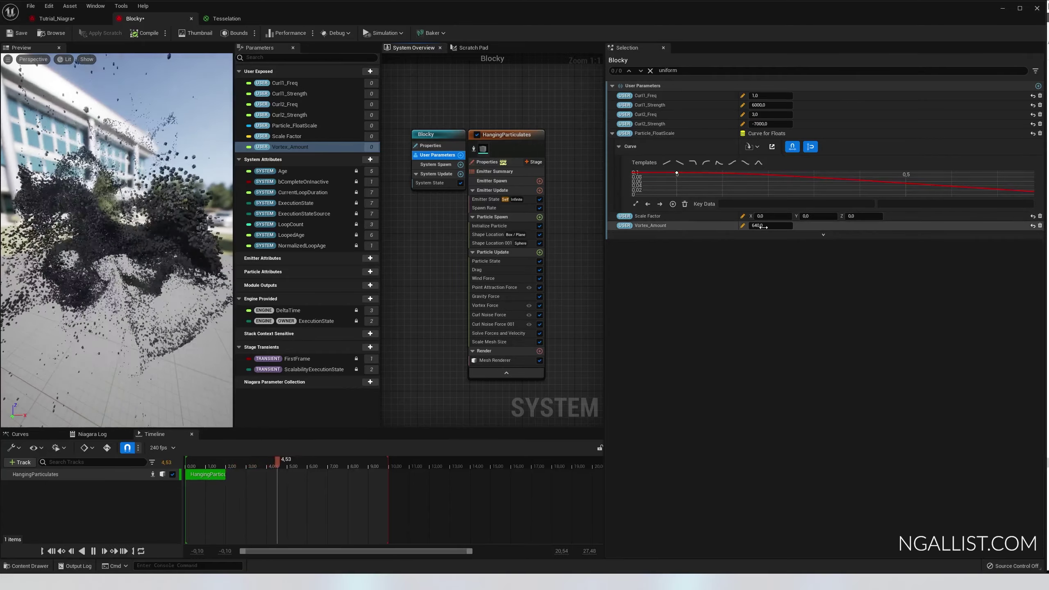
left_click_drag(140, 260, 215, 263)
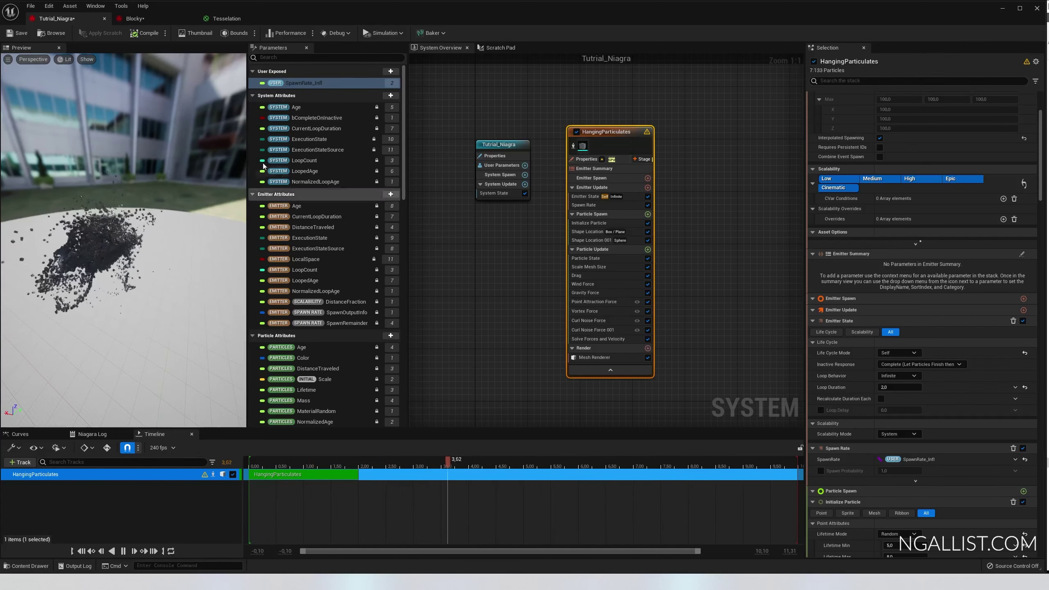
Save the Tutrial_Niagra system and place it on the plane in the Tutorial_Trial level.
left_click(11, 33)
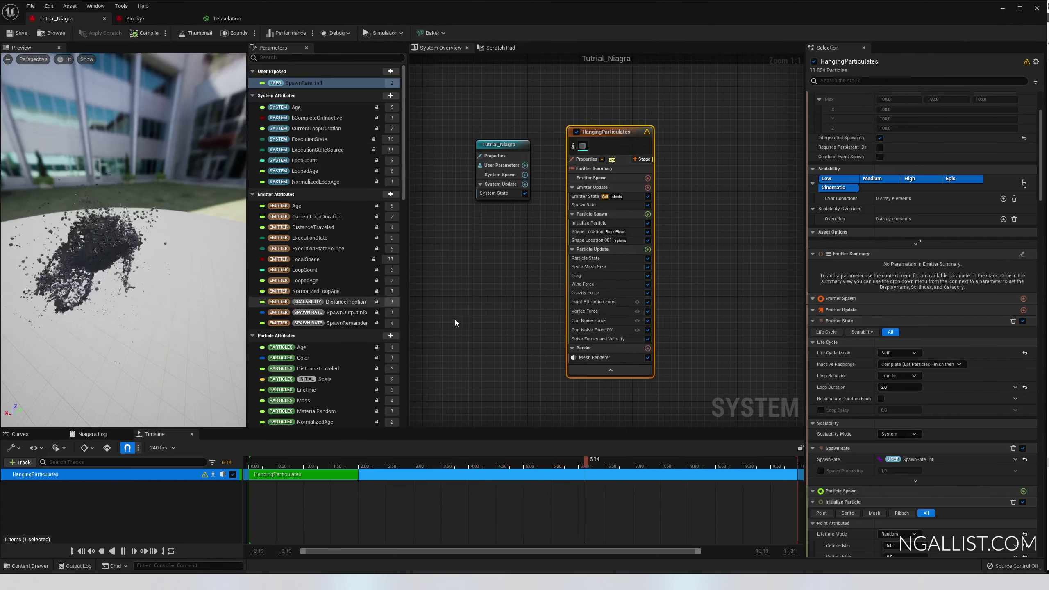
left_click(1002, 8)
right_click_drag(547, 314, 425, 399)
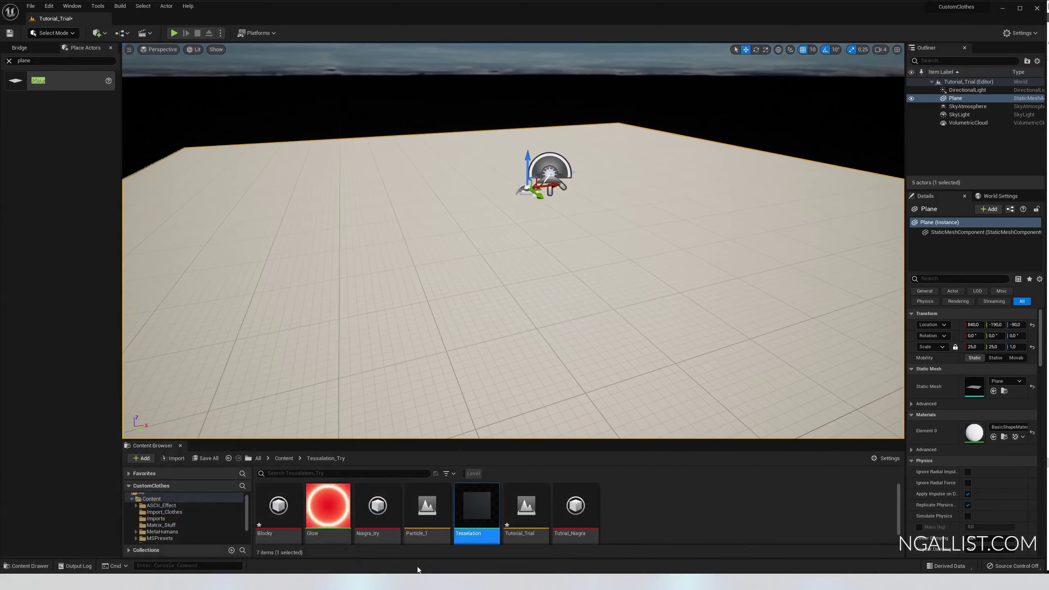
left_click(576, 510)
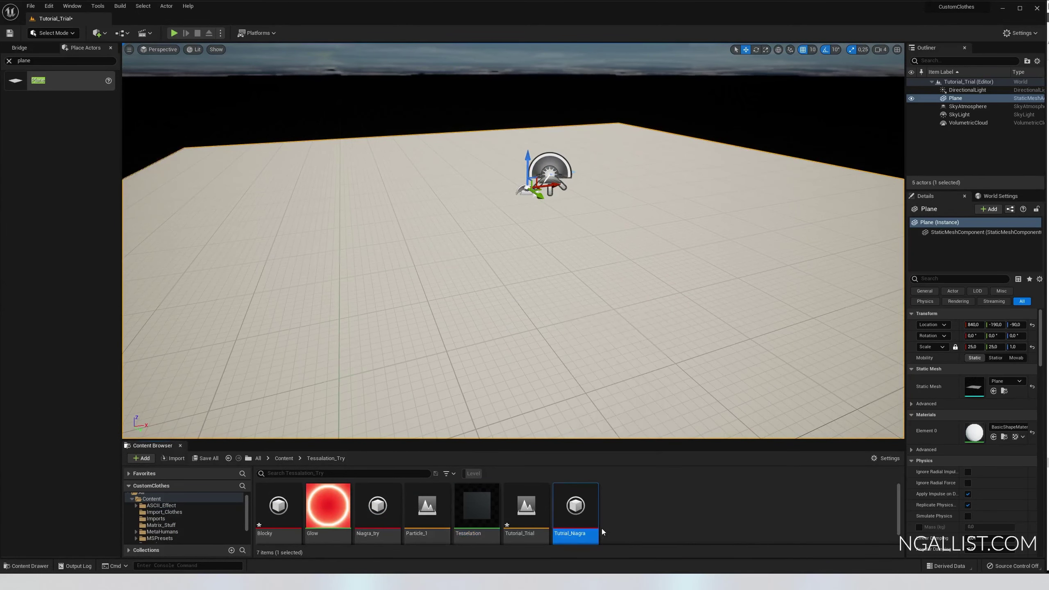
left_click_drag(578, 512, 516, 264)
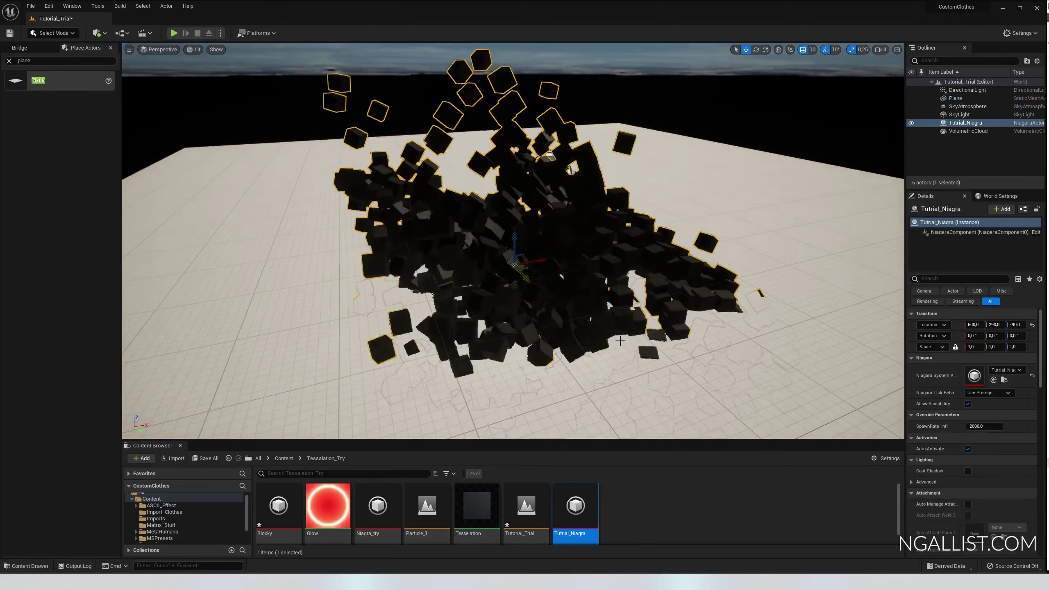
right_click_drag(620, 340, 583, 300)
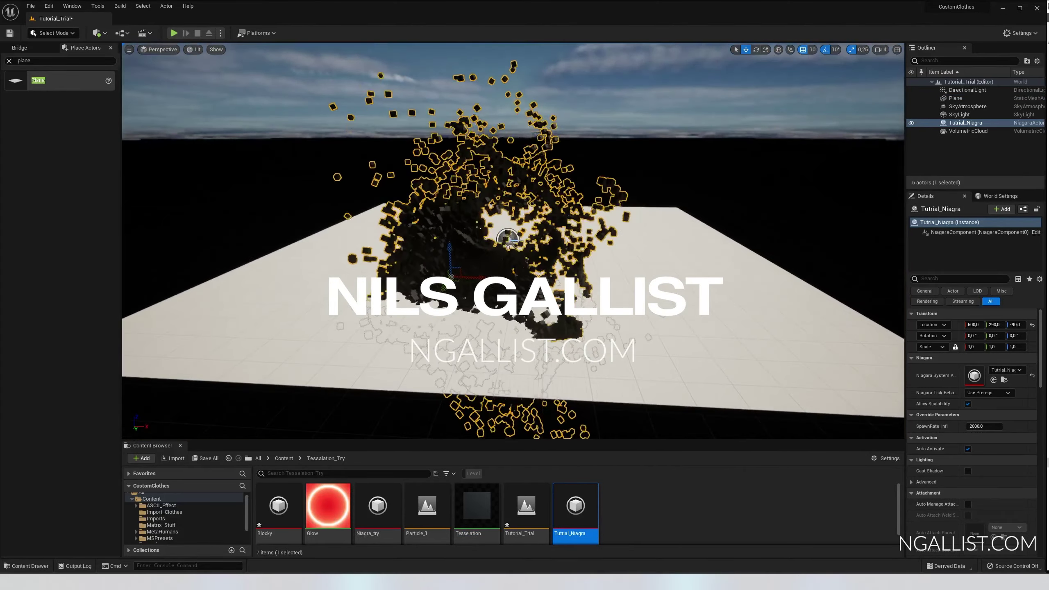
Raise the Tutrial_Niagra actor above the plane to Z 360.
left_click_drag(447, 242, 439, 174)
right_click_drag(619, 290, 517, 316)
Scale the plane up proportionally to about 55.3 in X and Y, and lower it to Z -290.
left_click(678, 330)
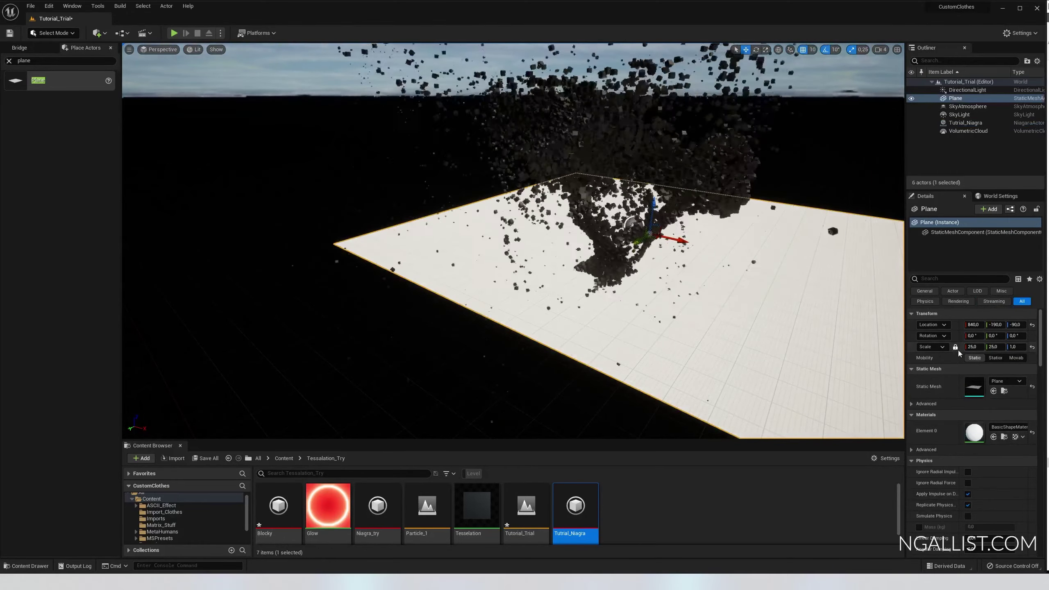
left_click_drag(975, 347, 1014, 347)
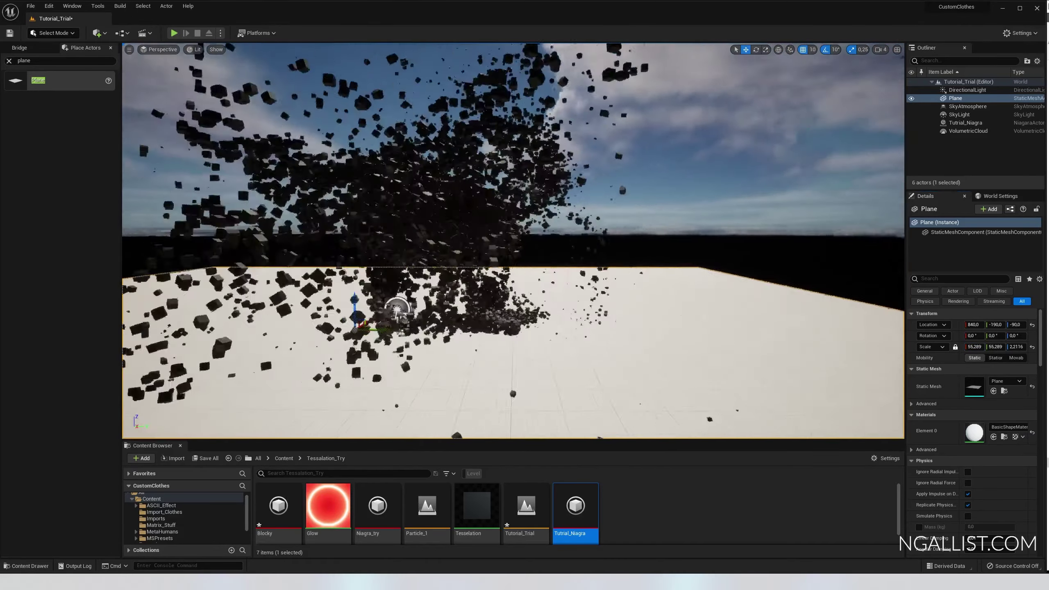
right_click_drag(513, 240, 529, 256)
right_click_drag(314, 389, 313, 389)
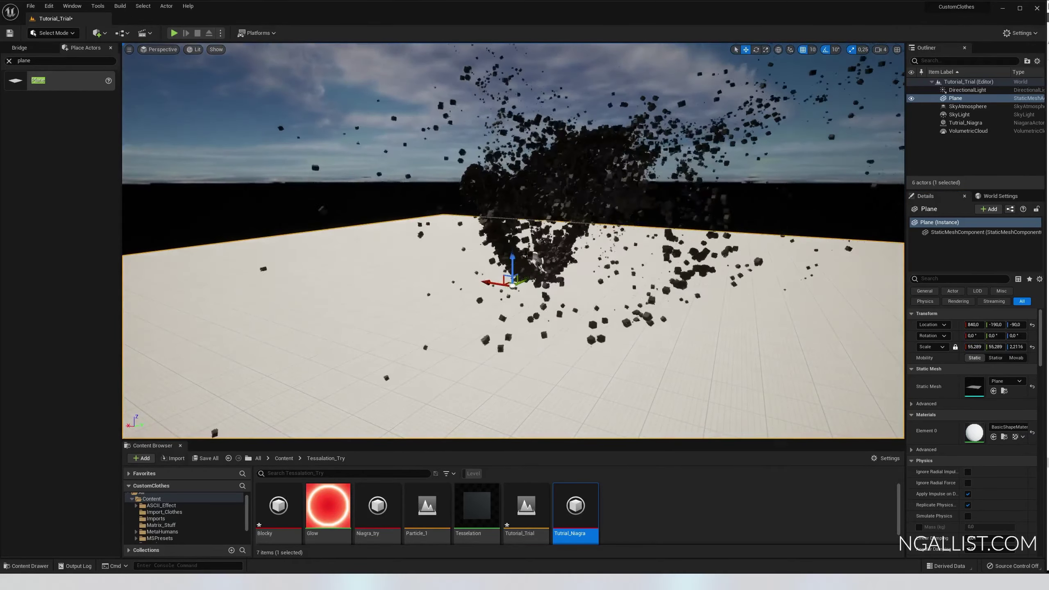
left_click_drag(513, 259, 513, 290)
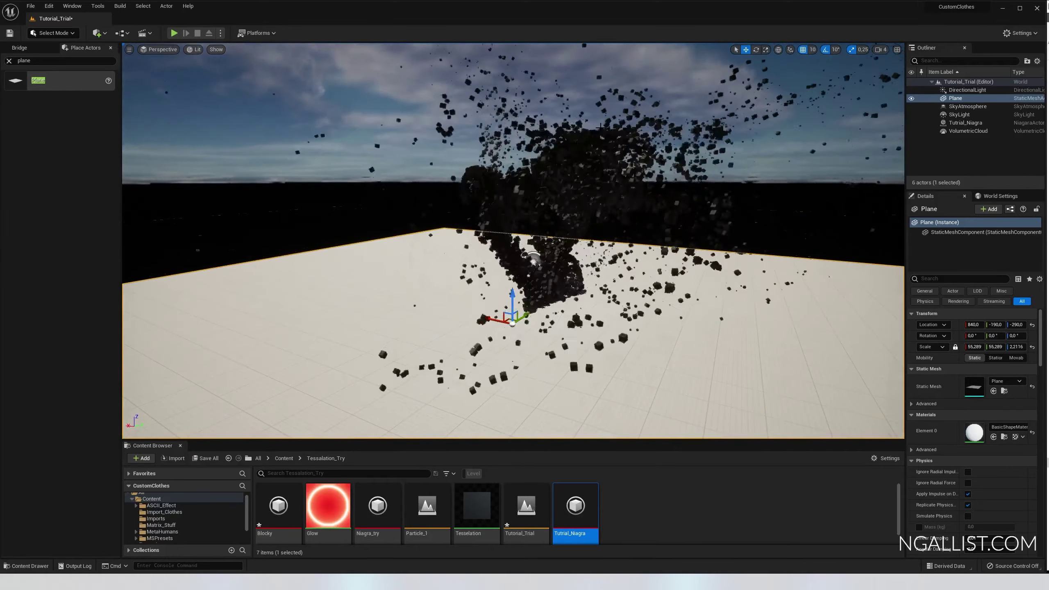
Set the placed Tutrial_Niagra actor's SpawnRate_Infl override to 15000 and inspect the denser particle cloud from several angles.
left_click(547, 252)
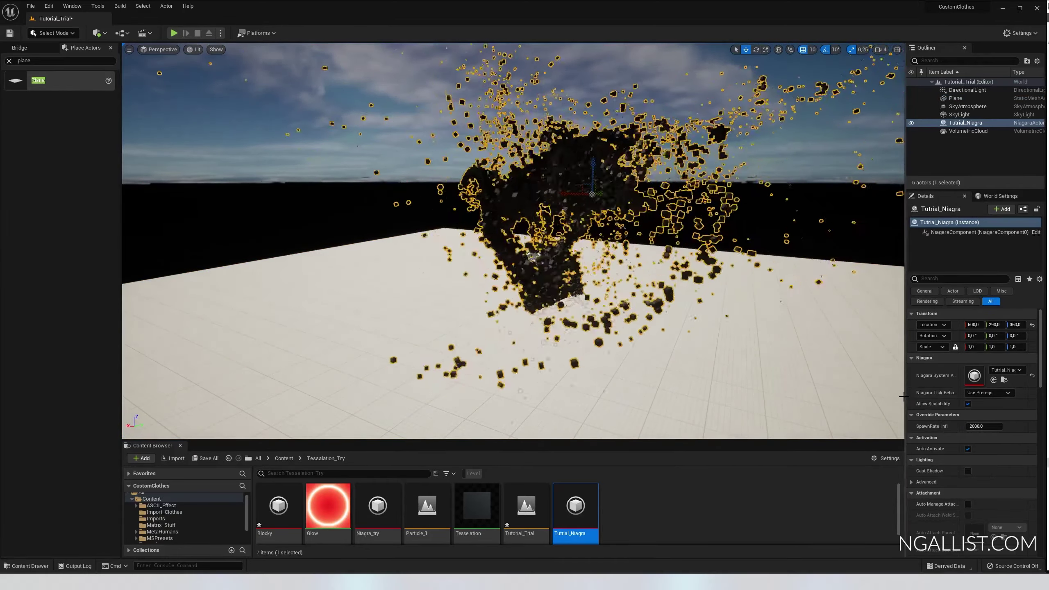
right_click_drag(723, 323, 701, 324)
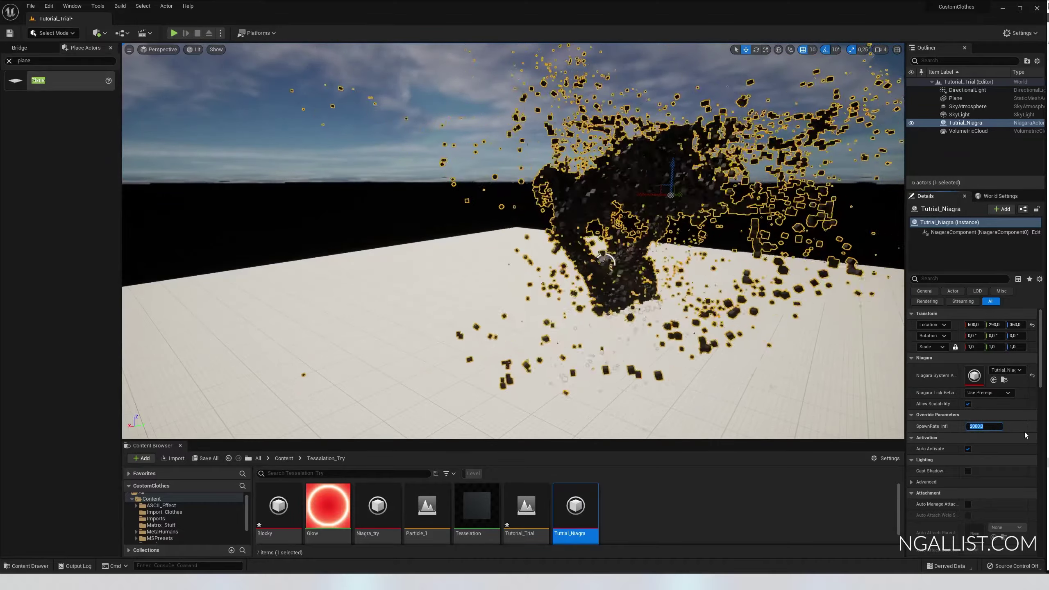
type("15000")
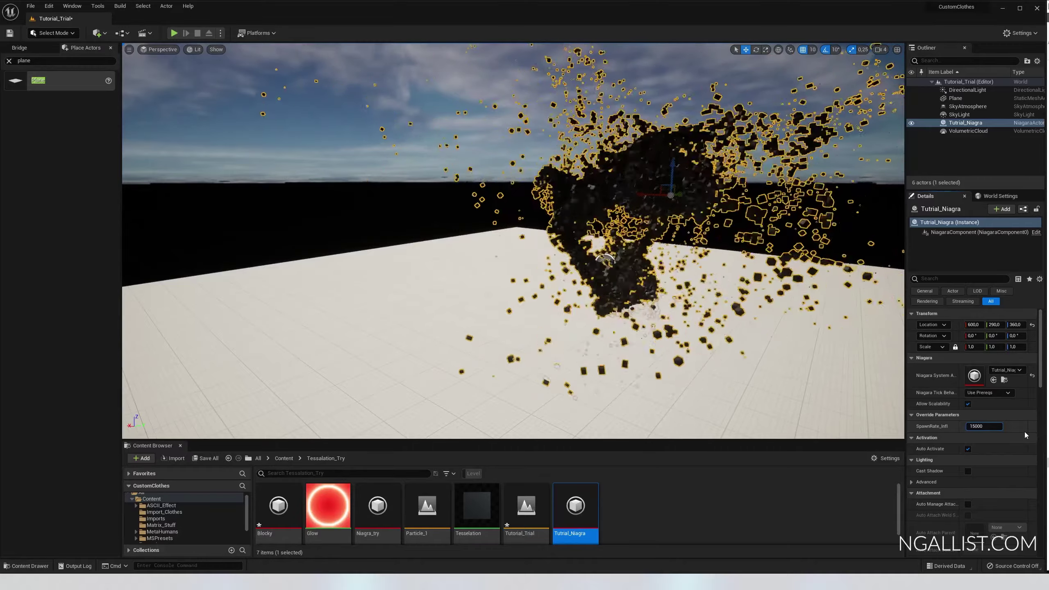
key("Return")
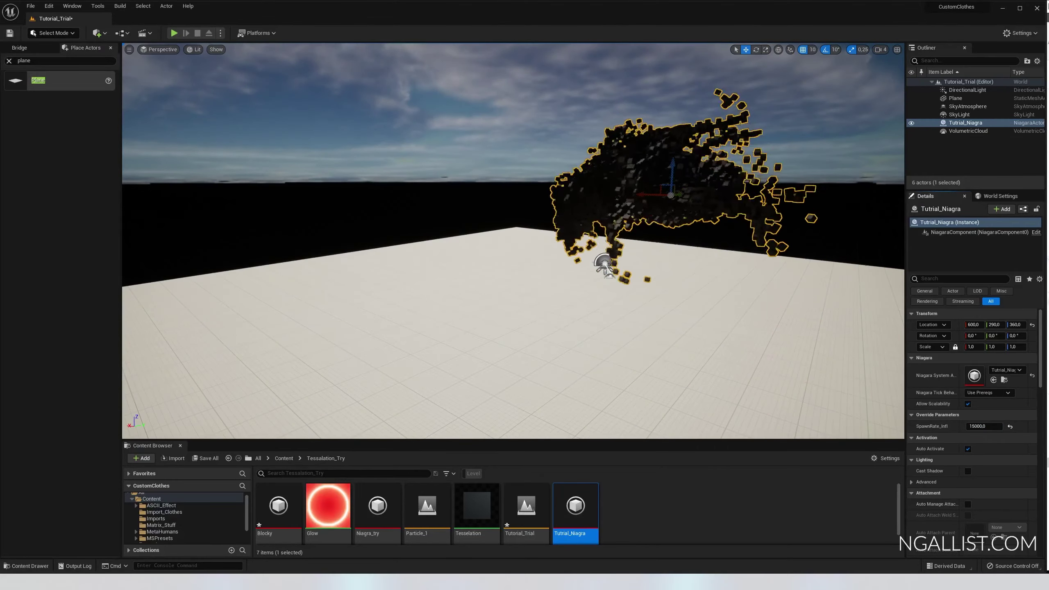
mouse_move(589, 294)
left_mouse_down("alt")
mouse_move(533, 279)
mouse_move(572, 283)
left_mouse_up("alt")
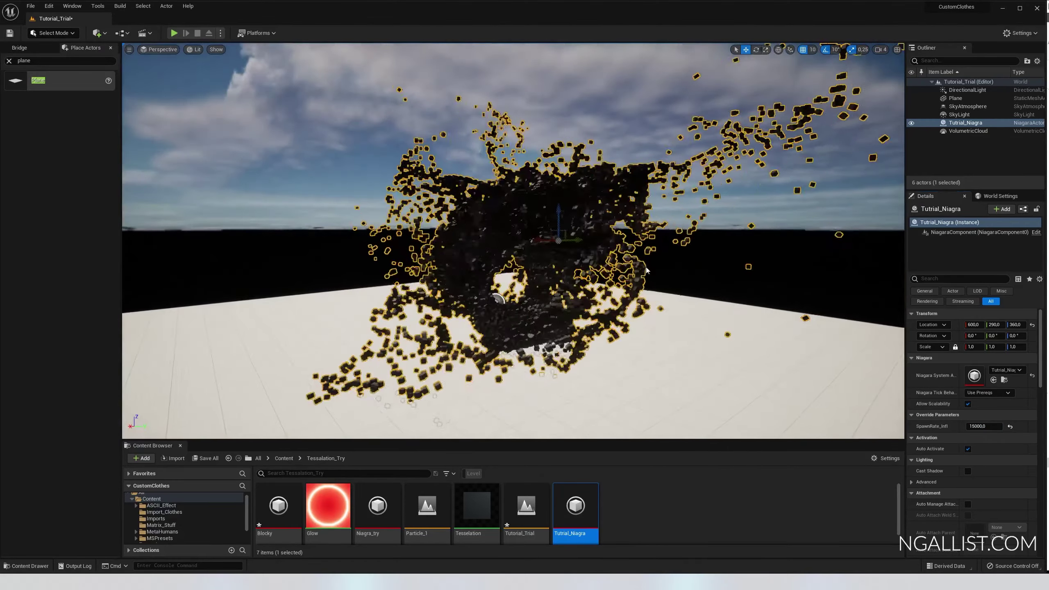
left_click(737, 234)
left_click_drag(737, 234, 658, 231, "alt")
right_click_drag(657, 232, 541, 249)
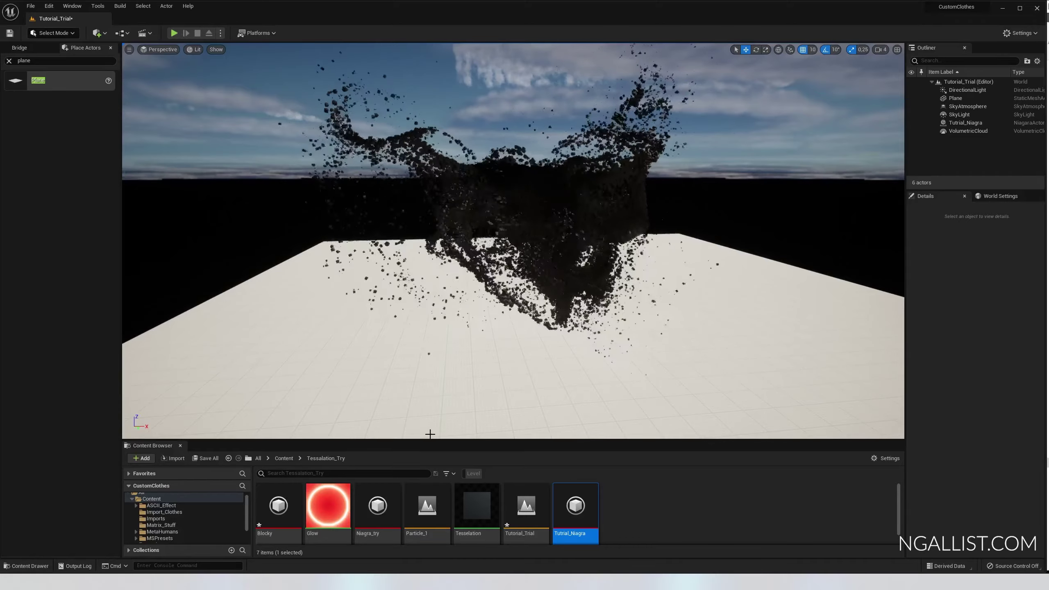
right_click_drag(558, 268, 525, 254)
Set the Z value of the first Curl Noise Force's Pan Noise Field to 0.3 in Tutrial_Niagra, save the system and return to the level.
double_click(582, 517)
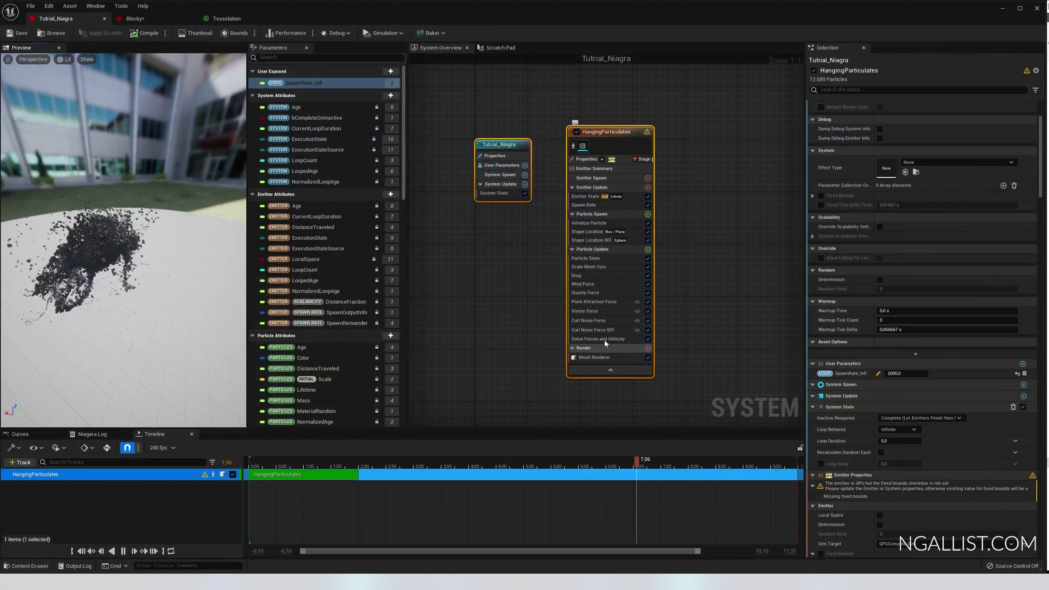
left_click(603, 321)
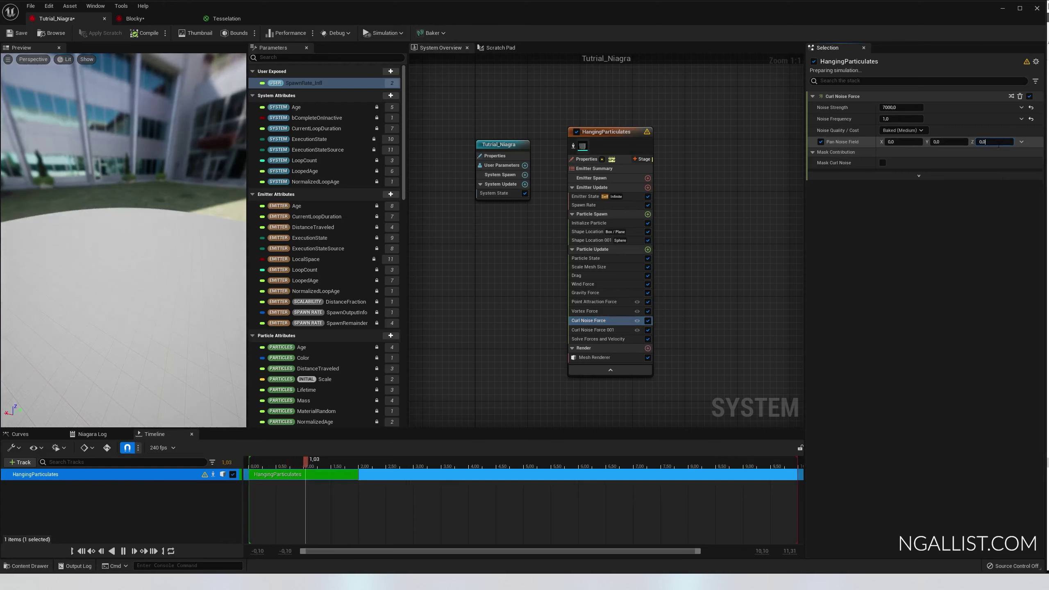
type("0.3")
key("Return")
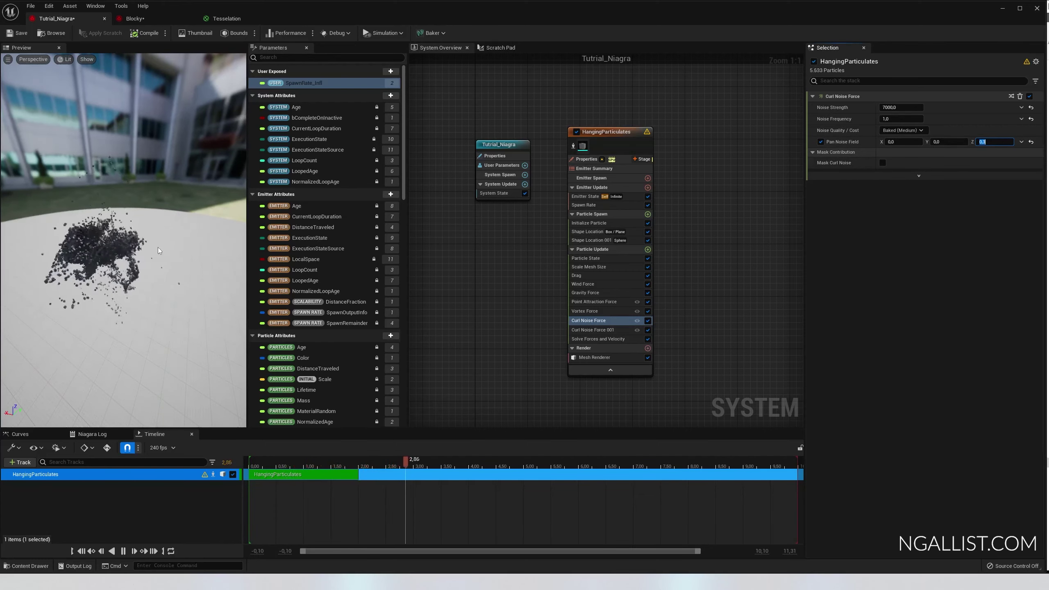
left_click(17, 33)
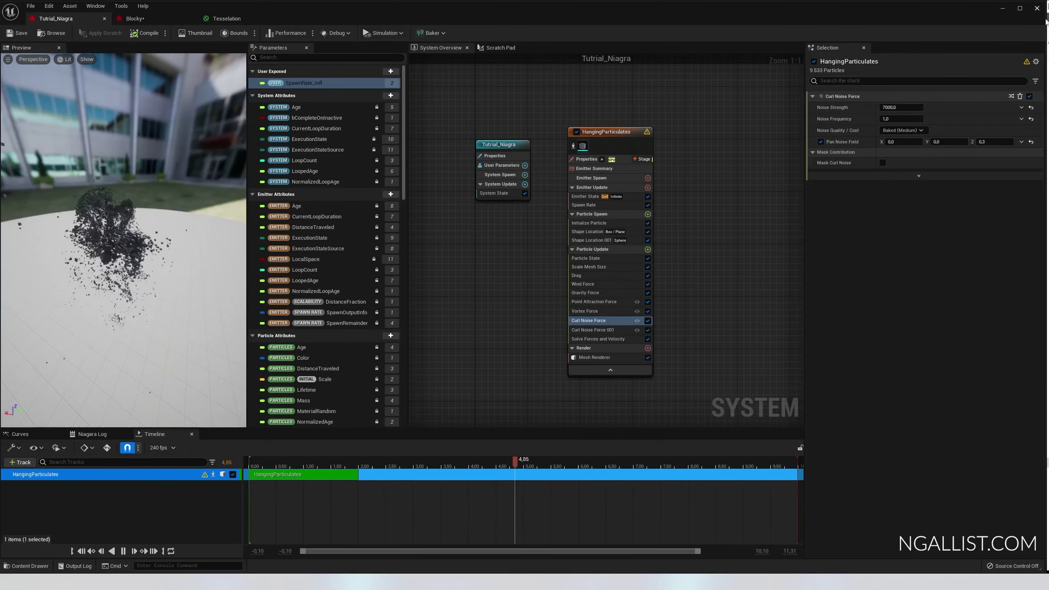
left_click(1003, 8)
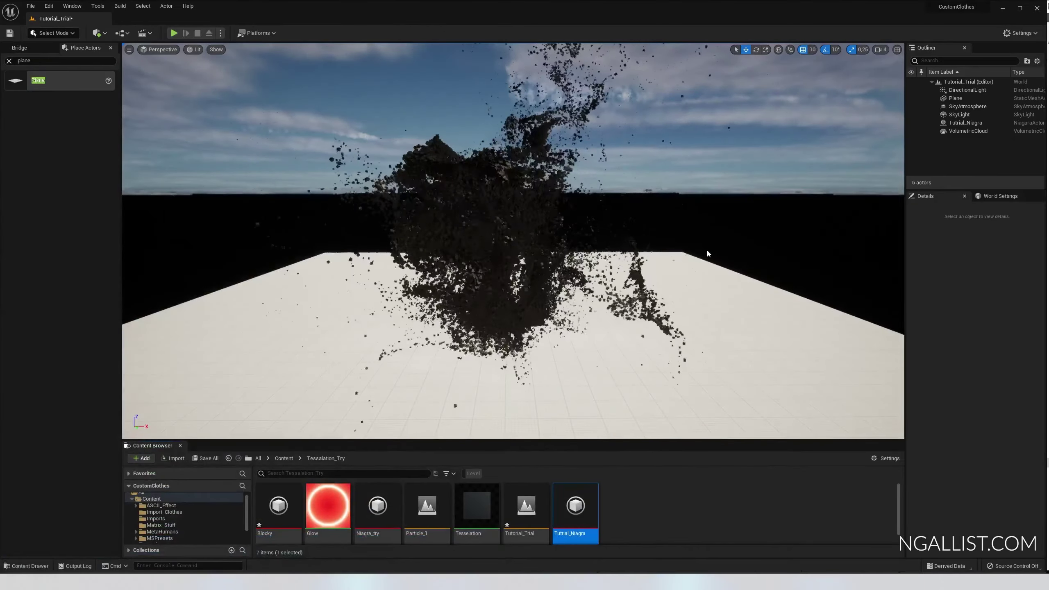
Set the SpawnRate_Infl override of the Tutrial_Niagra actor in the level to 5000.
right_click_drag(549, 256, 489, 258)
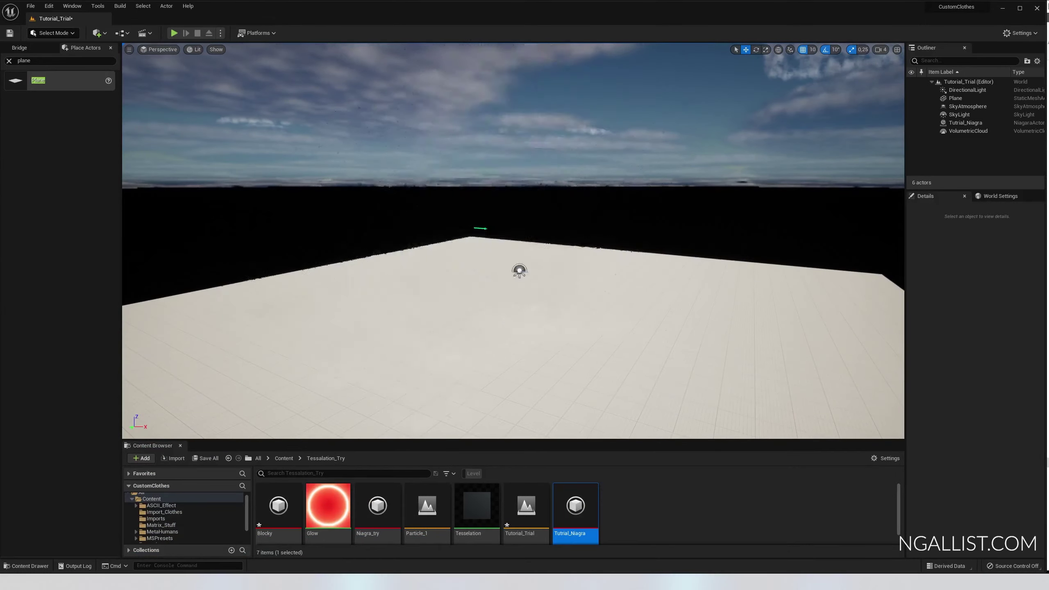
right_click_drag(513, 241, 586, 250)
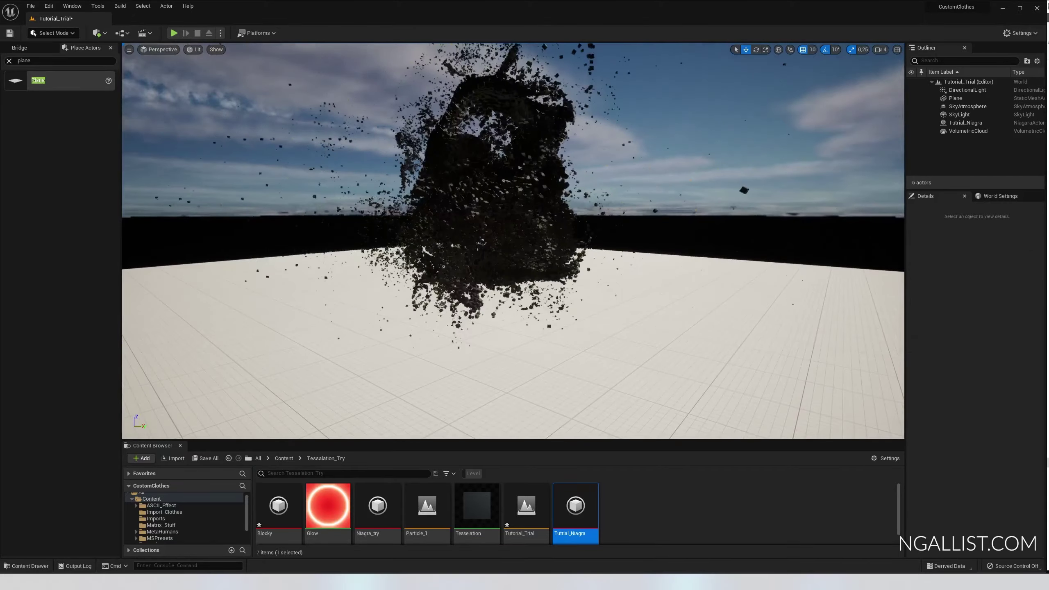
left_click(744, 256)
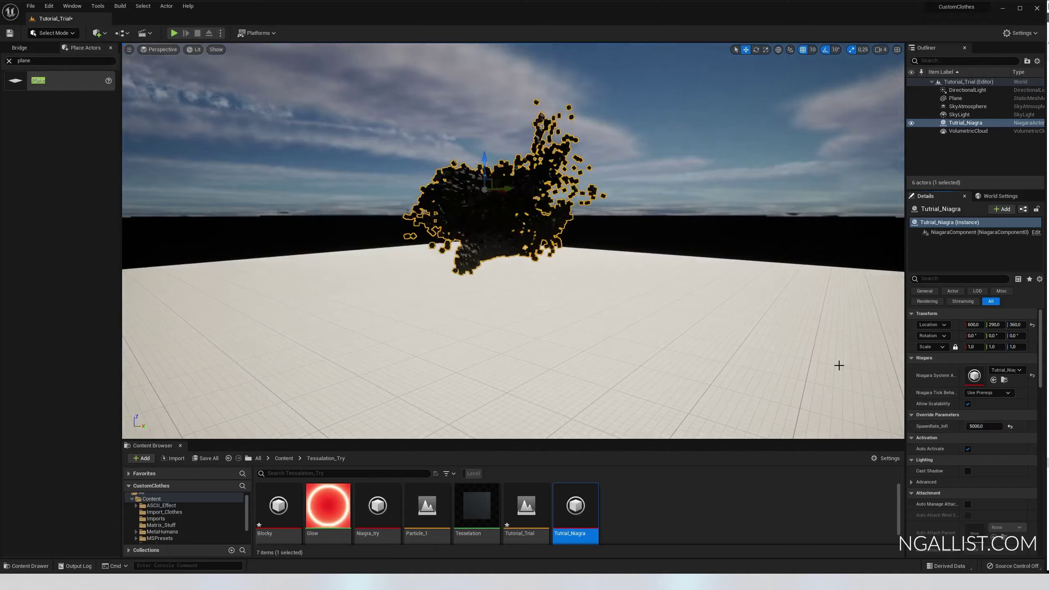
right_click_drag(477, 365, 511, 353)
key("Escape")
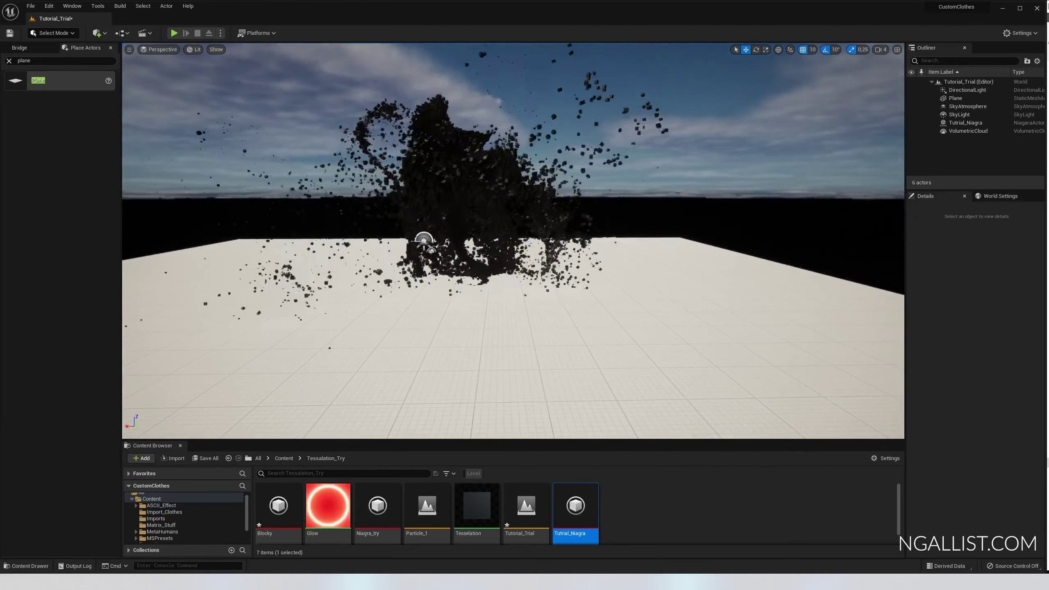
Move the Tutrial_Niagra actor back and forth along the X axis to test the particle motion, leaving it at X 570.
left_click(473, 144)
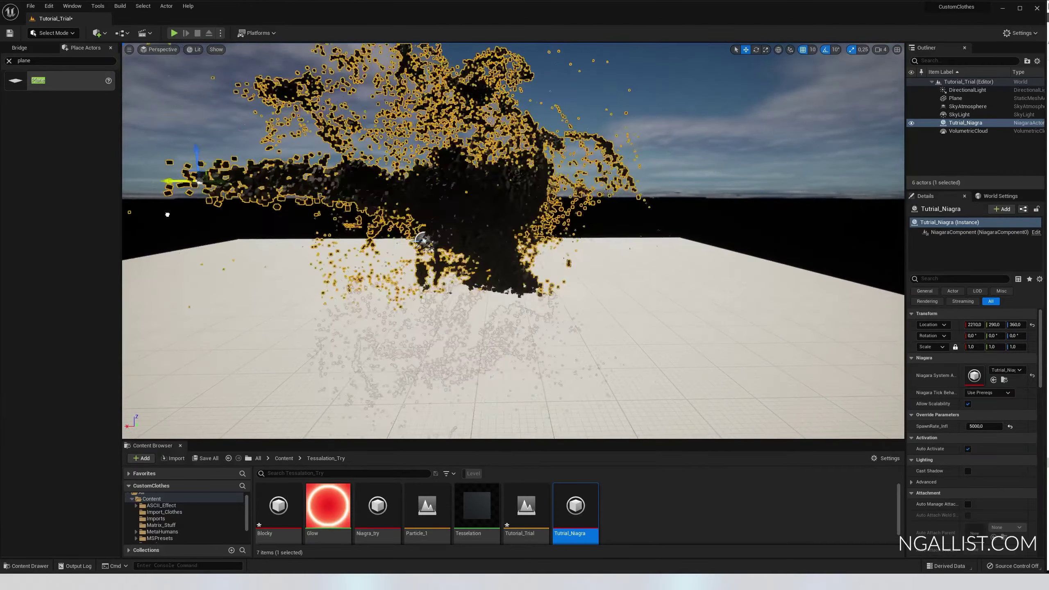
left_click_drag(577, 209, 434, 206)
right_click_drag(625, 333, 596, 326)
key("d")
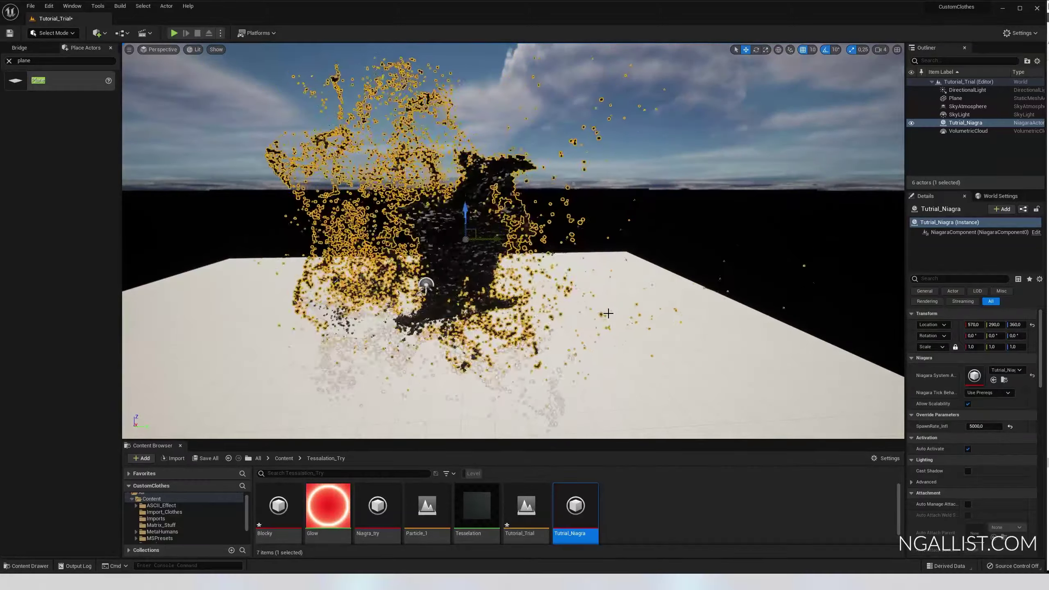
key("d")
right_click_drag(596, 318, 623, 322)
key("a")
right_click_drag(224, 187, 229, 189)
Place a sphere in the level near the particle cloud and scale it uniformly to about 3.89.
left_click(8, 61)
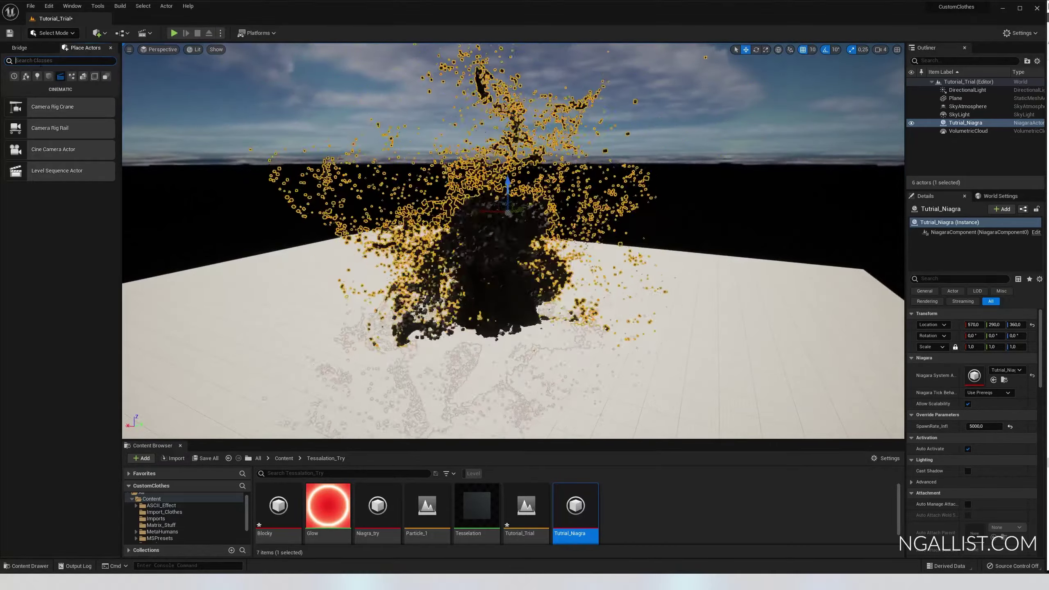
type("sphe")
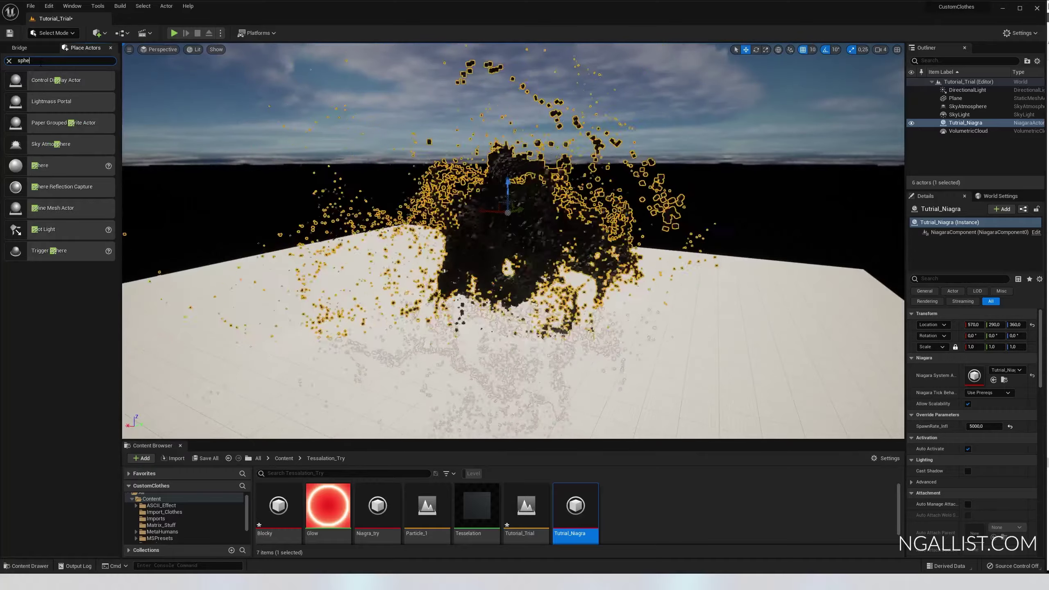
type("re")
left_click_drag(40, 98, 304, 165)
right_click_drag(305, 167, 227, 153)
key("w")
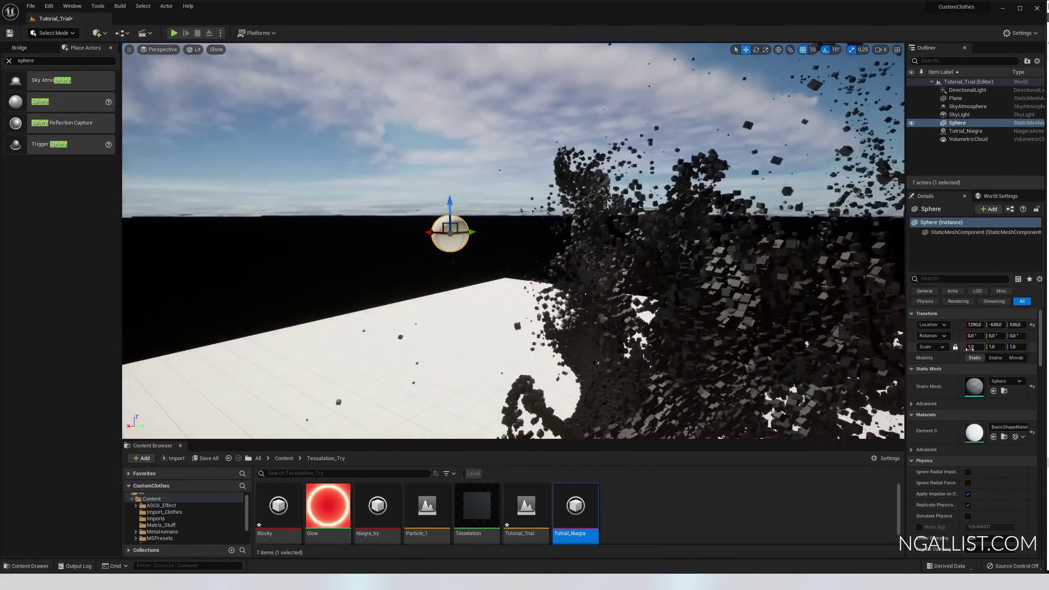
left_click_drag(969, 348, 1024, 348)
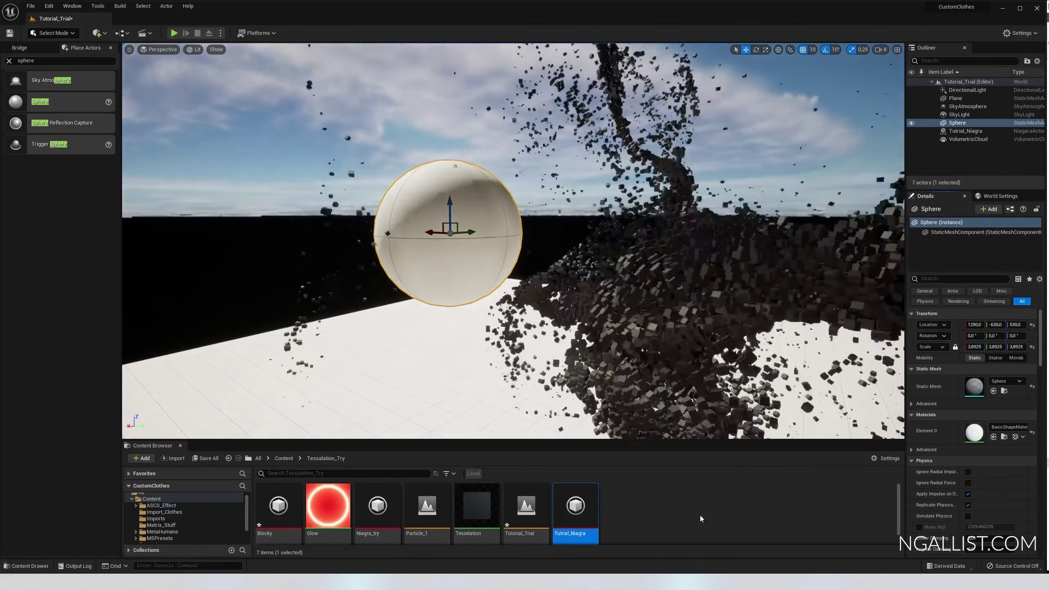
Create a material named Glow_Tutorial in the Tessalation_Try folder and open it for editing.
right_click(674, 521)
left_click(712, 328)
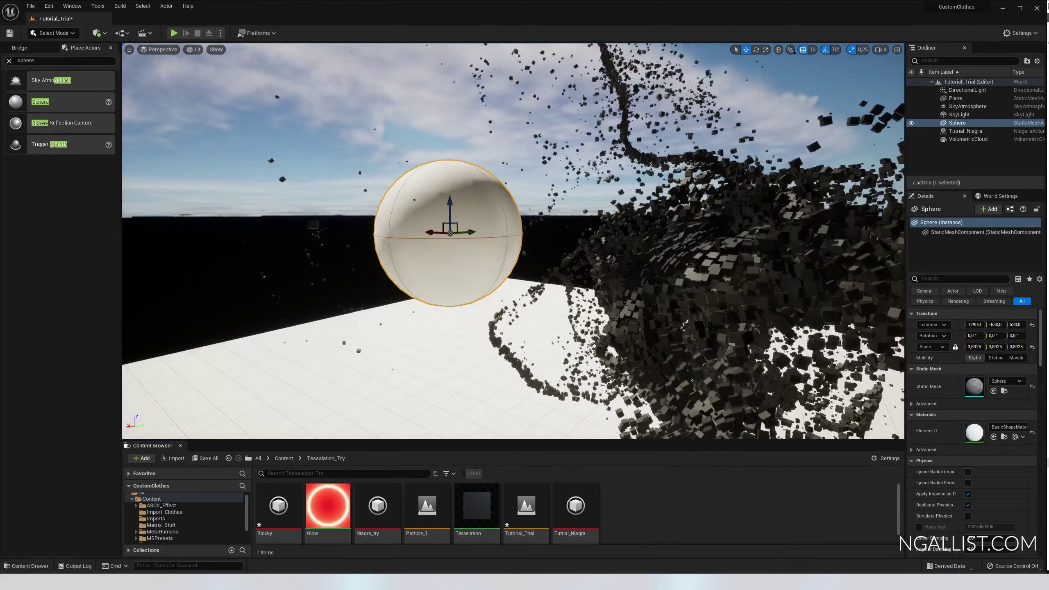
type("Glo")
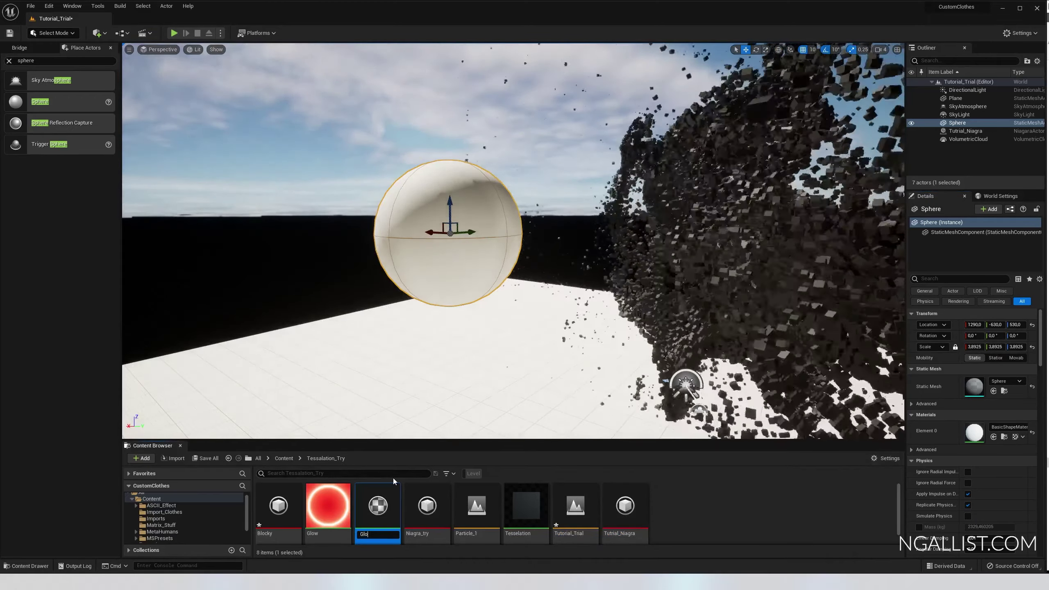
type("w_Tutorial")
key("Return")
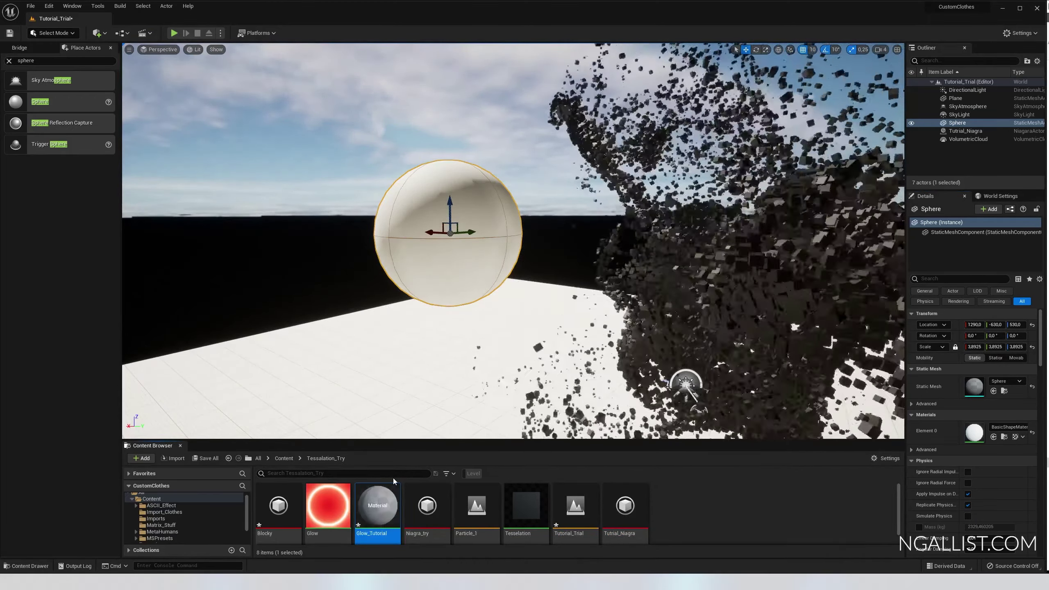
double_click(377, 505)
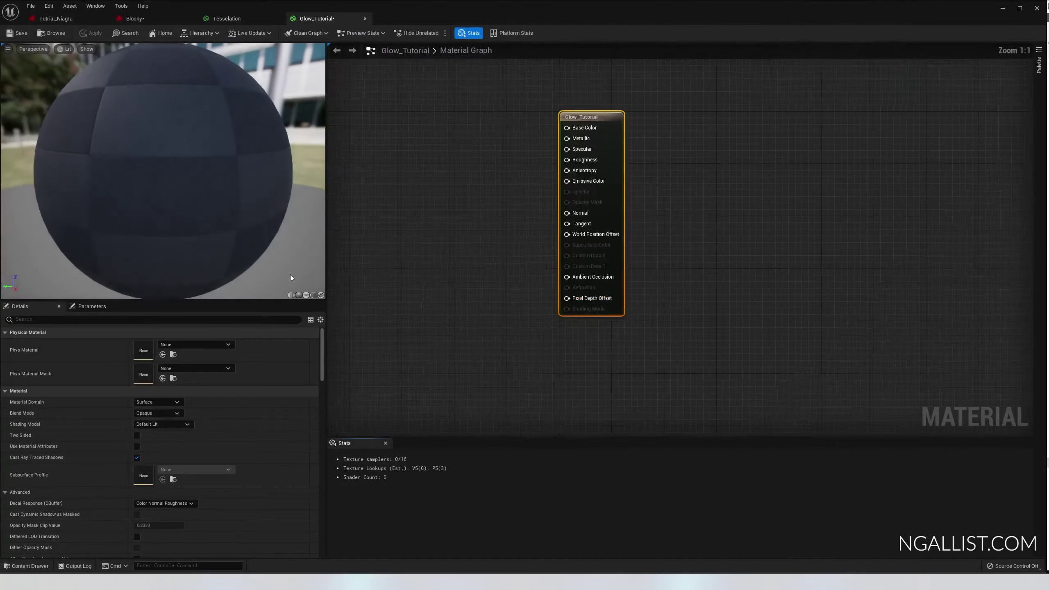
Add a Constant3Vector node beside the Glow_Tutorial material's output node.
left_click(557, 149)
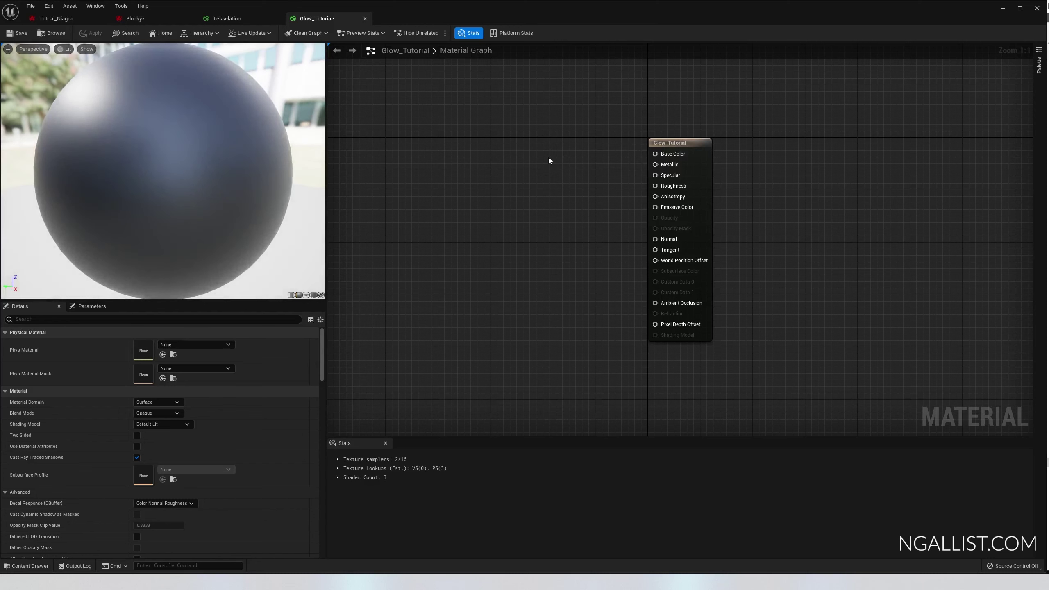
left_click(548, 158)
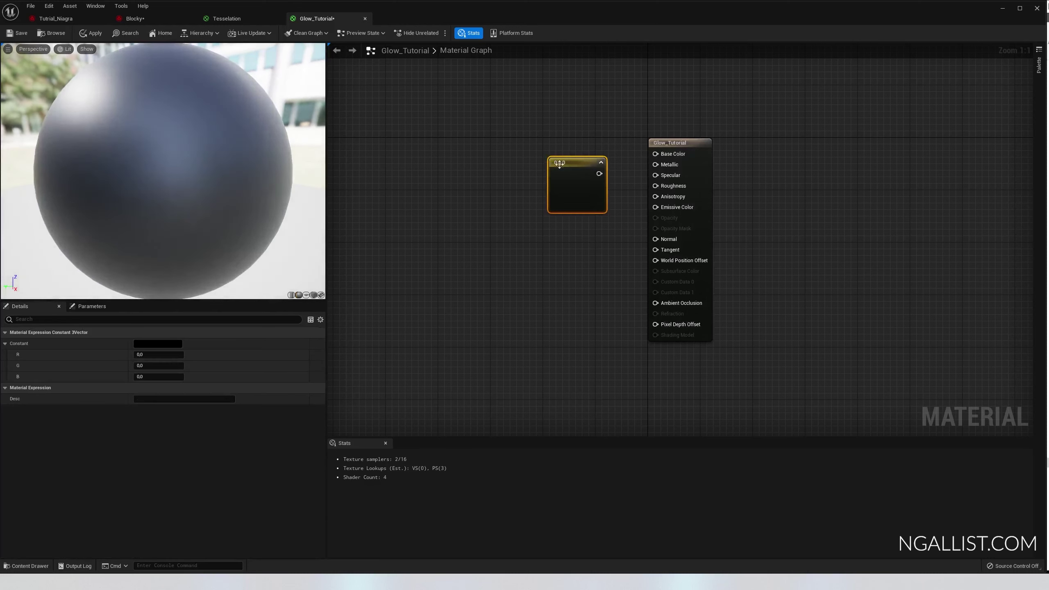
right_click(525, 125)
type("3sc")
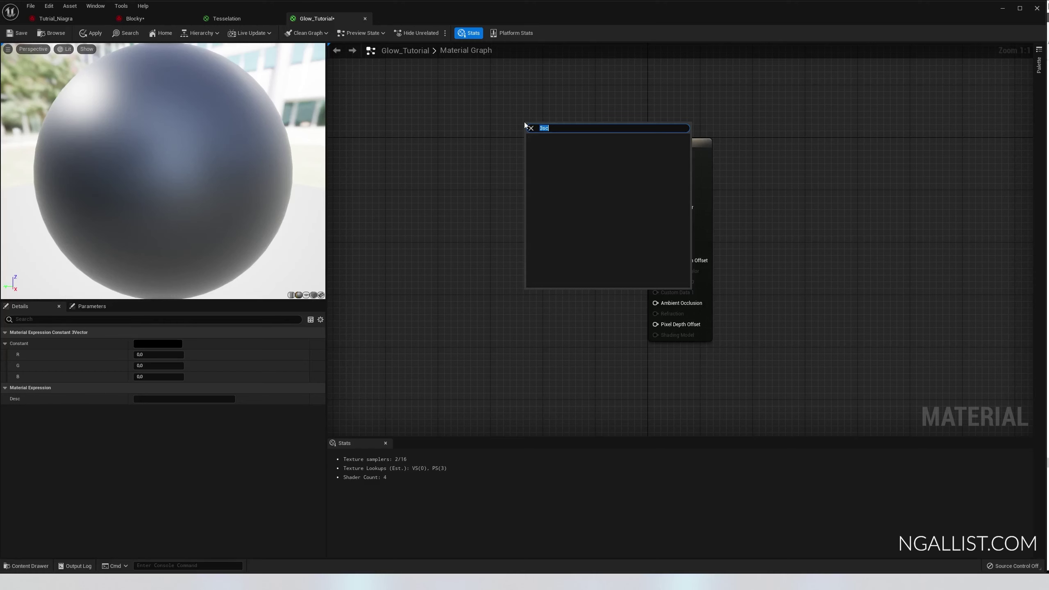
left_click(536, 139)
Search the material node list for "const" and add a second Constant3Vector node near the first one.
right_click(537, 139)
type("c")
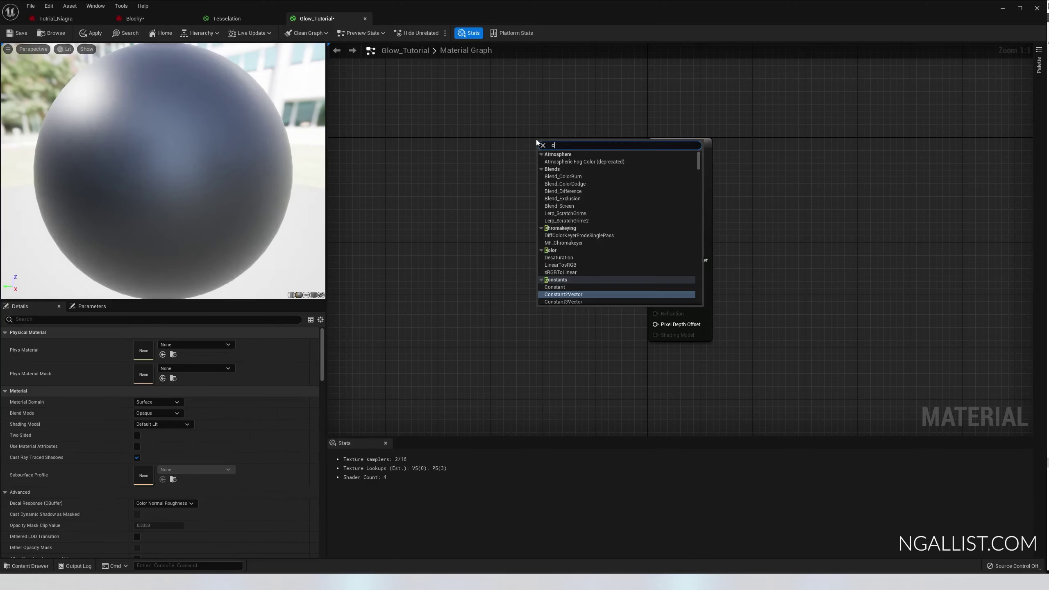
type("onst")
key("Down")
key("Down")
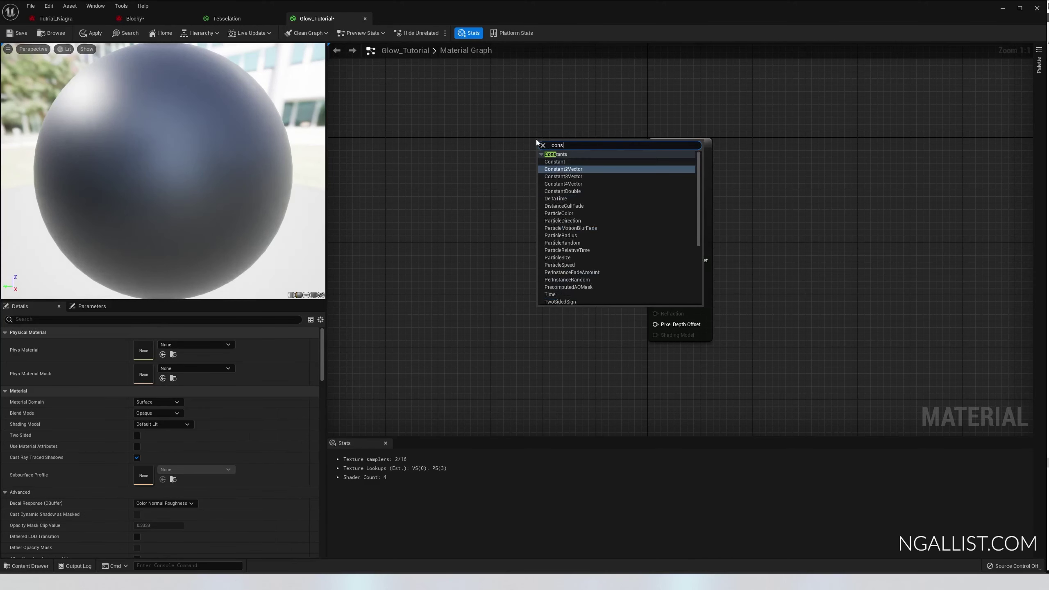
key("Return")
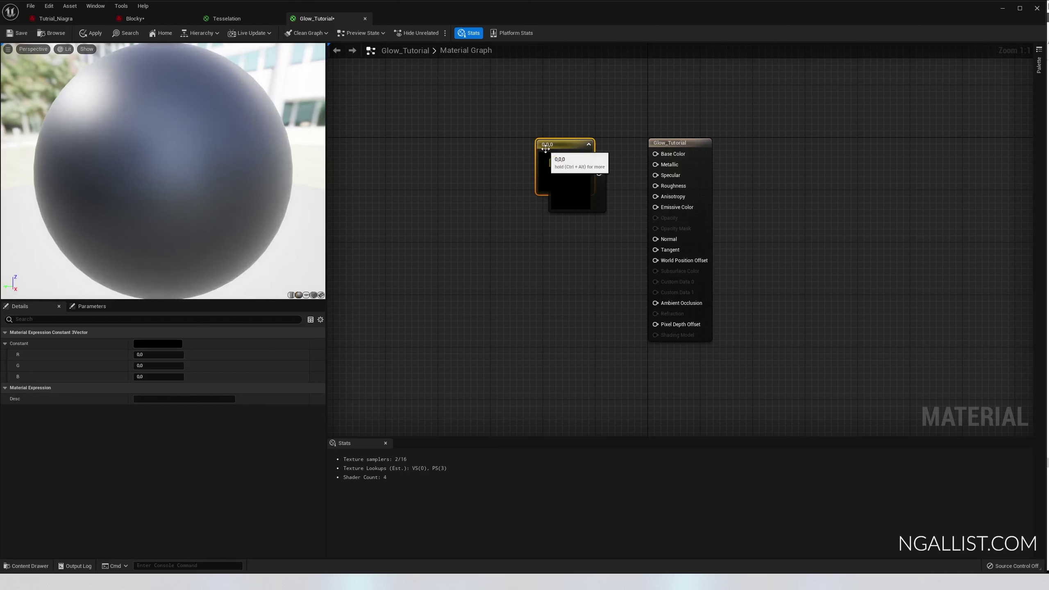
Delete the overlapping extra Constant3Vector node and connect the remaining one to the material's Base Color.
key("Delete")
left_click_drag(566, 177, 655, 154)
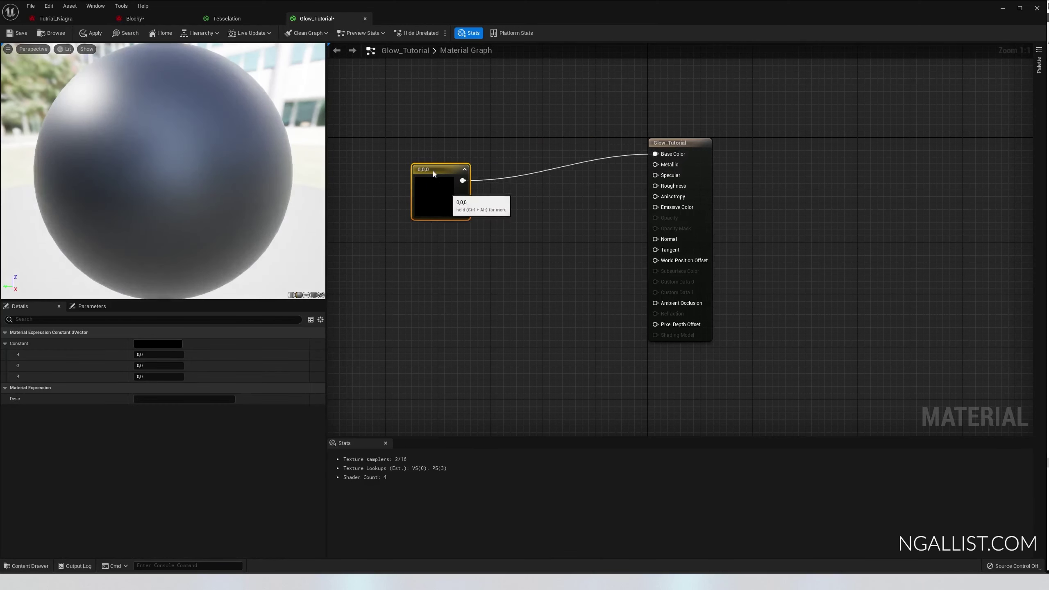
left_click_drag(452, 191, 655, 175)
key("ctrl+z")
Add two Constant nodes and connect one to Specular and the other to Roughness.
left_click(588, 180)
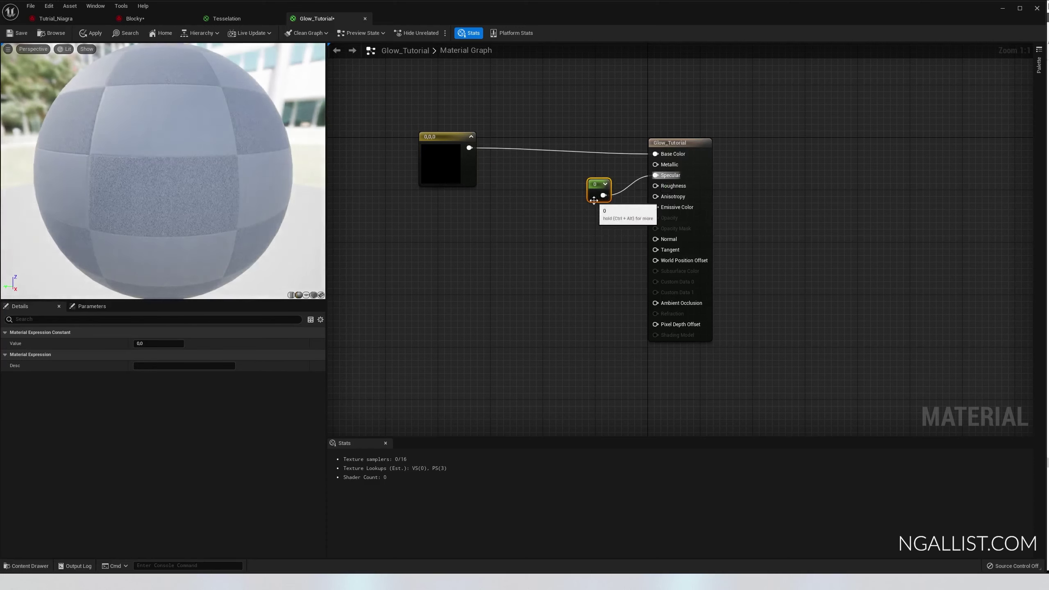
left_click_drag(595, 202, 655, 186)
left_click(570, 215)
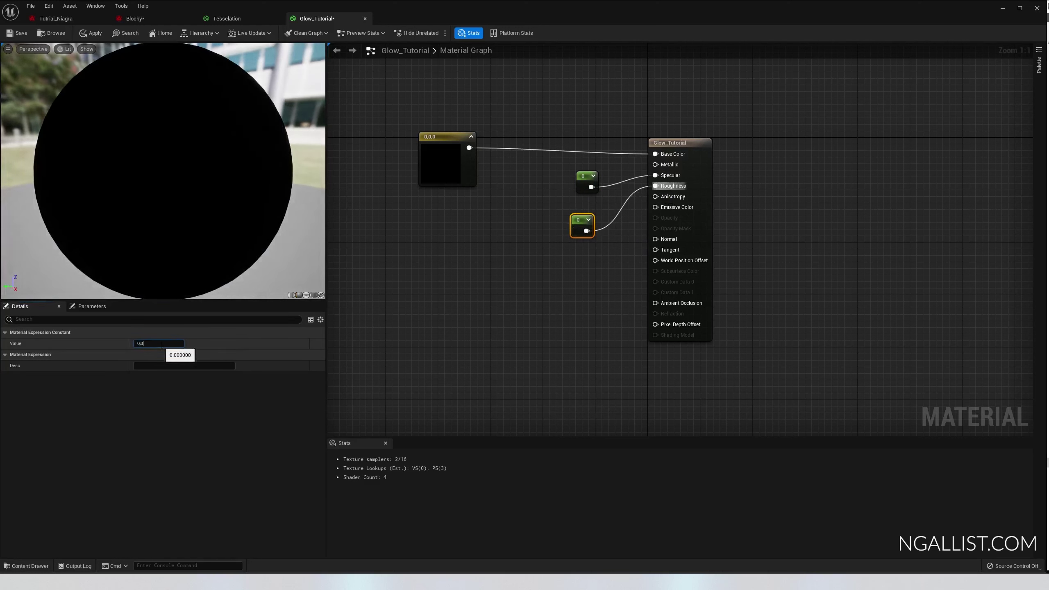
Set the value of the Constant feeding Roughness to 1.
key("BackSpace")
type("5")
key("Return")
type("1")
key("Return")
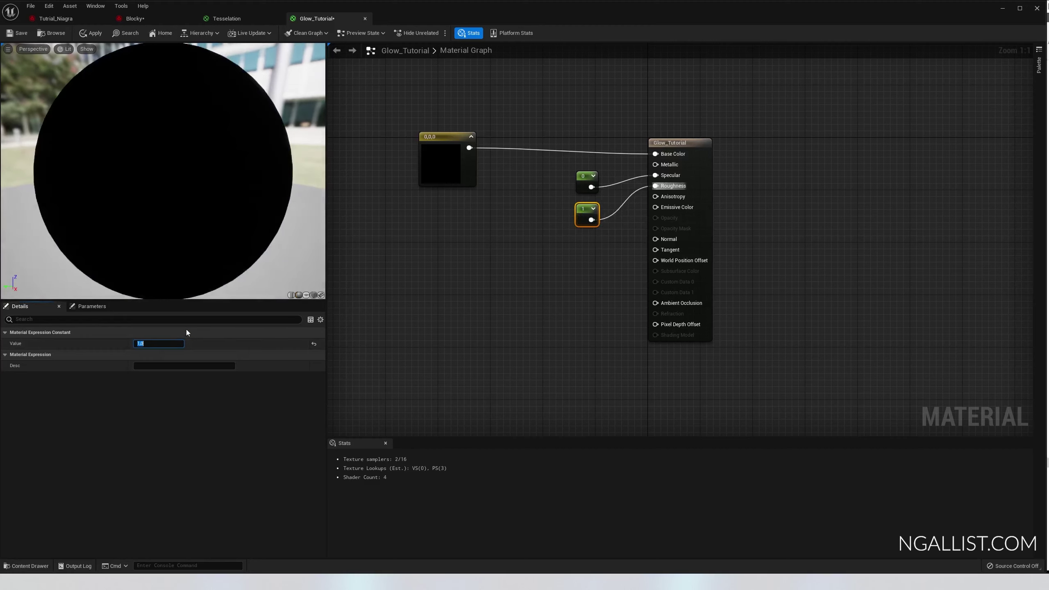
left_click_drag(184, 253, 308, 179)
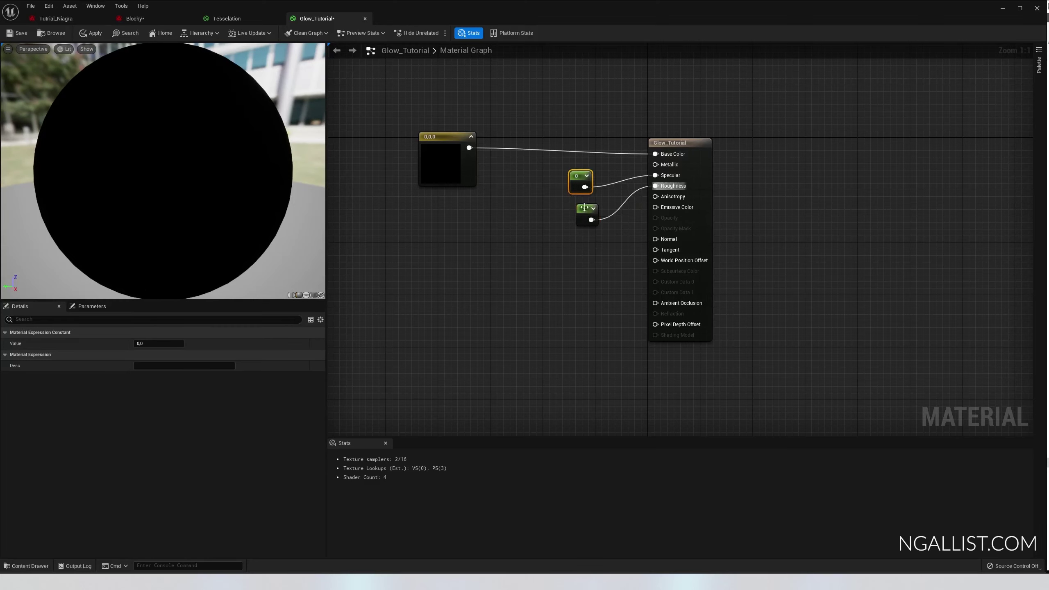
Search the node list for "fres" and add a Fresnel node in the free space before the output node.
right_click(419, 240)
type("fres")
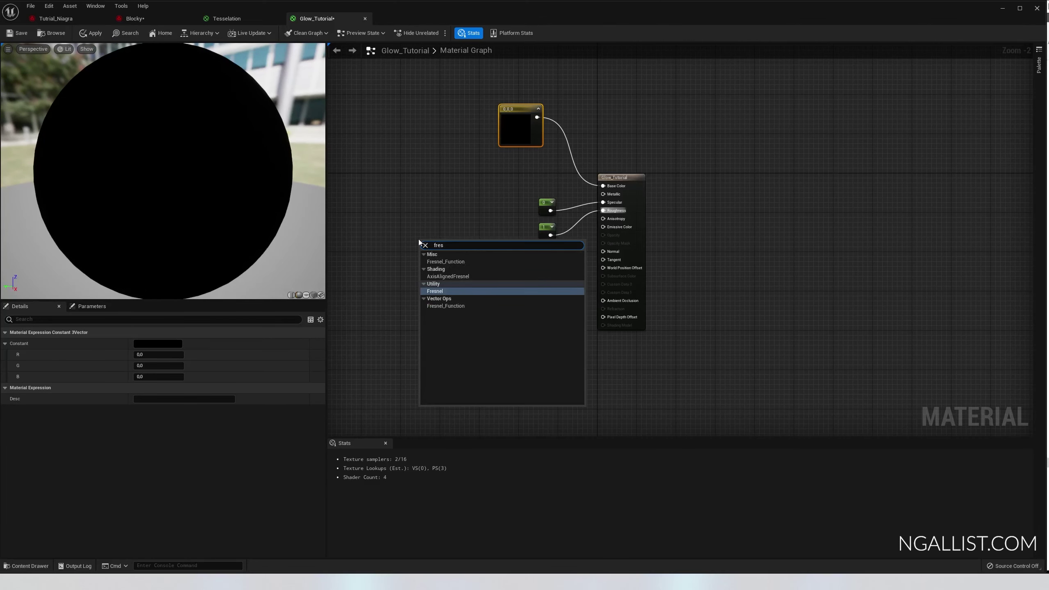
key("Return")
scroll(487, 226, "up", 2)
Promote the Fresnel's ExponentIn input to a parameter with default value 5 and connect the Fresnel output to Emissive Color.
right_click(486, 226)
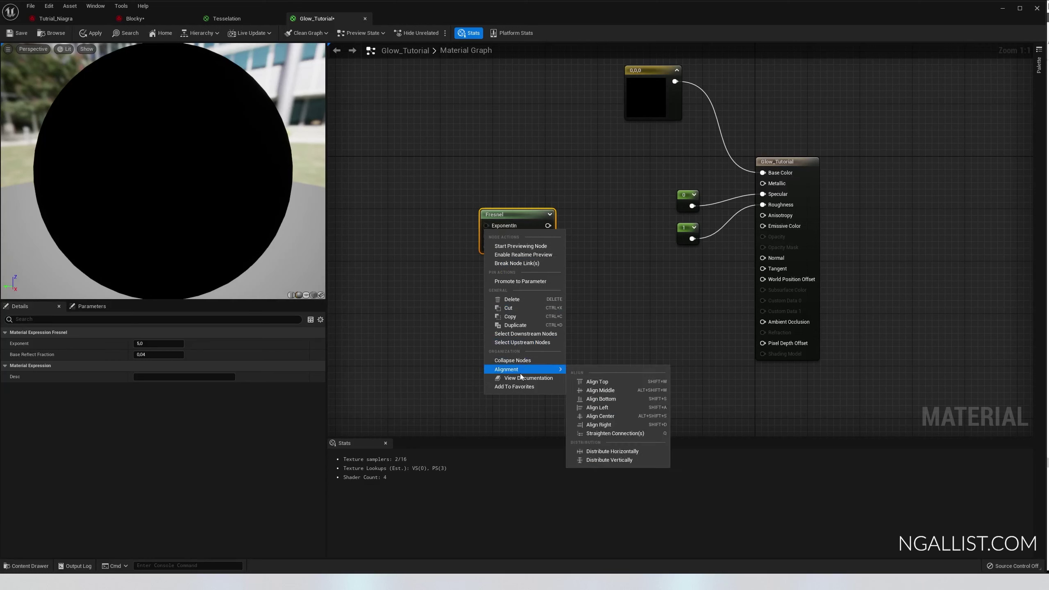
left_click(522, 282)
left_click_drag(449, 239, 402, 251)
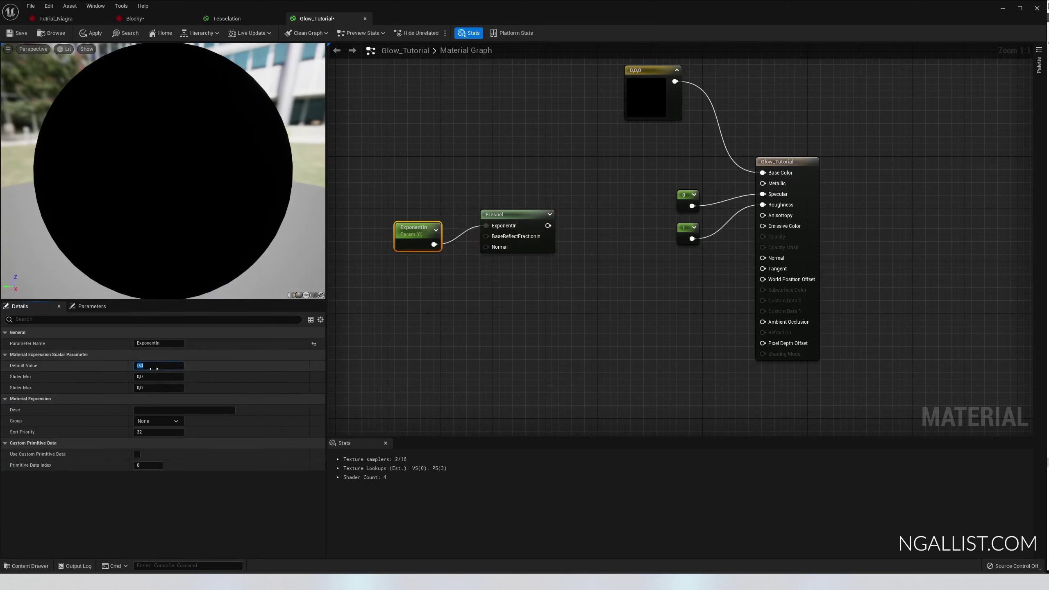
left_click_drag(546, 225, 769, 233)
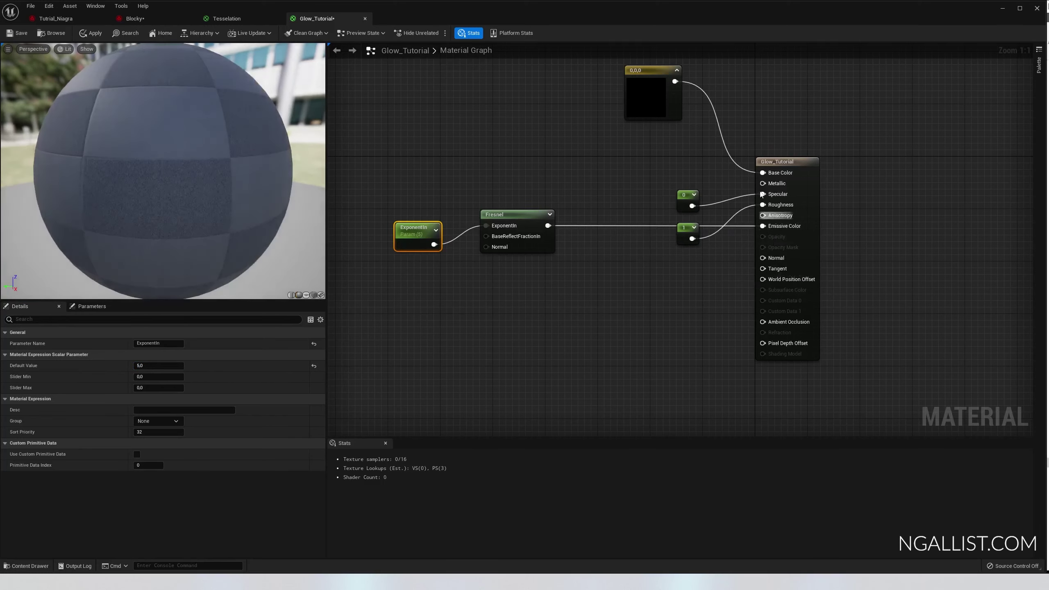
Disconnect the black Constant3Vector from Base Color and move the Fresnel and ExponentIn nodes slightly lower.
double_click(746, 171)
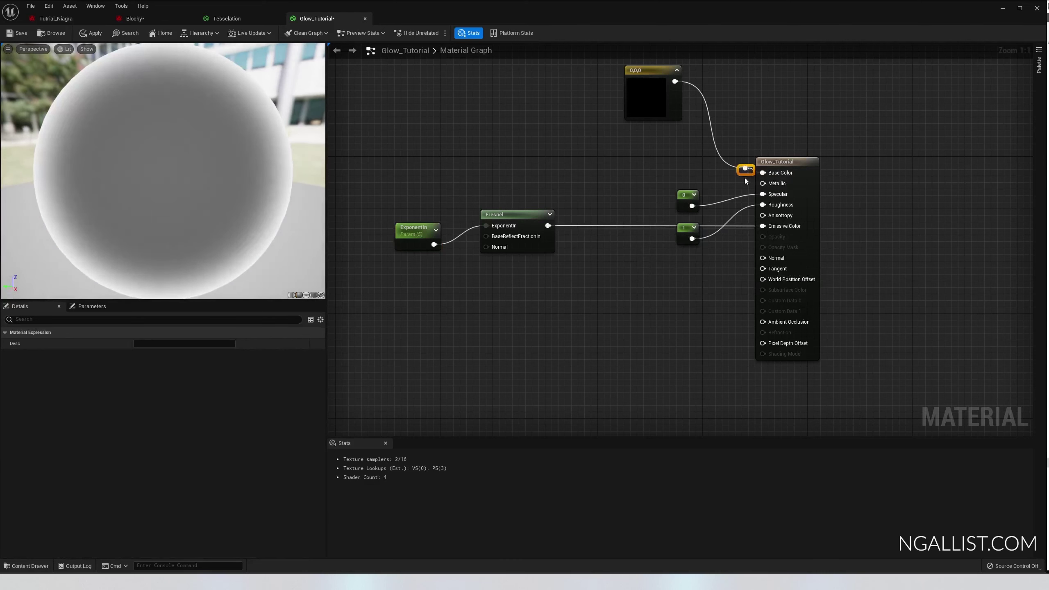
key("Delete")
left_click_drag(516, 220, 497, 252)
left_click_drag(404, 246, 390, 259)
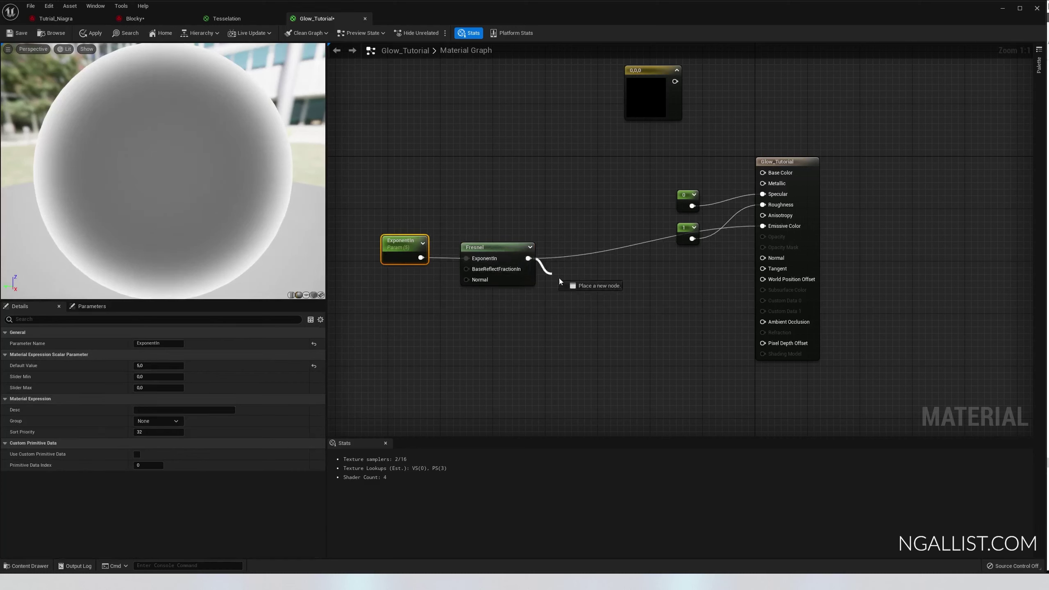
Add a CheapContrast node fed by the Fresnel output and connect its result to Emissive Color.
left_click_drag(560, 281, 563, 280)
type("constra")
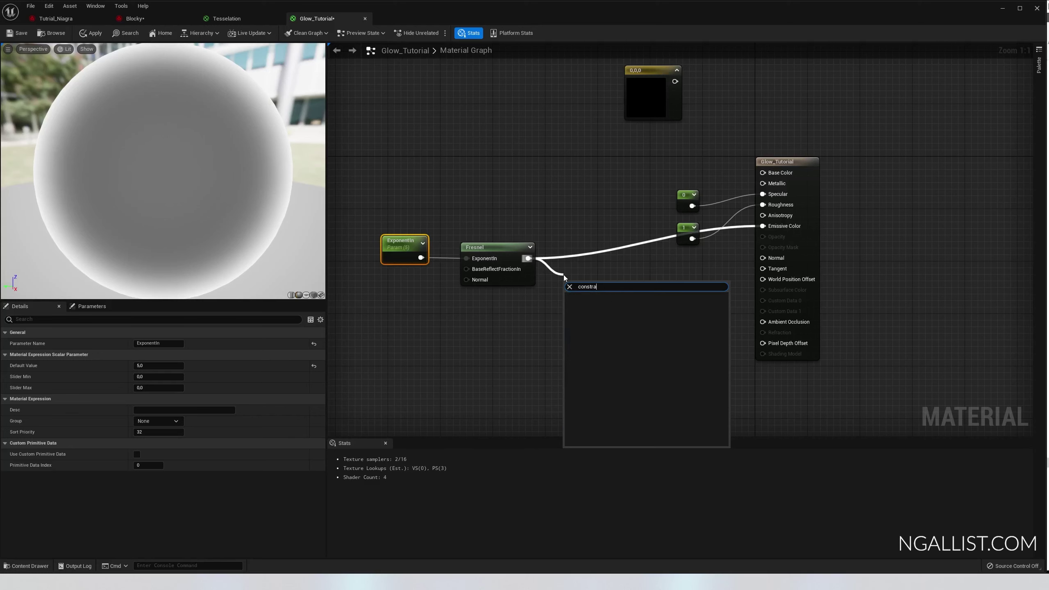
key("BackSpace")
key("BackSpace")
key("BackSpace")
key("BackSpace")
type("tr")
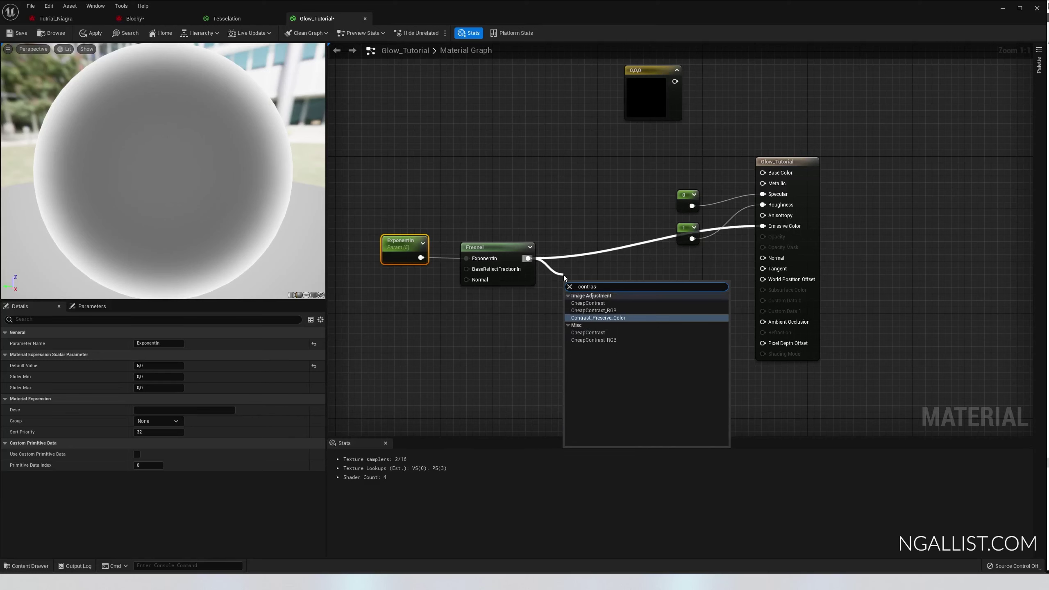
key("Up")
key("Up")
key("Return")
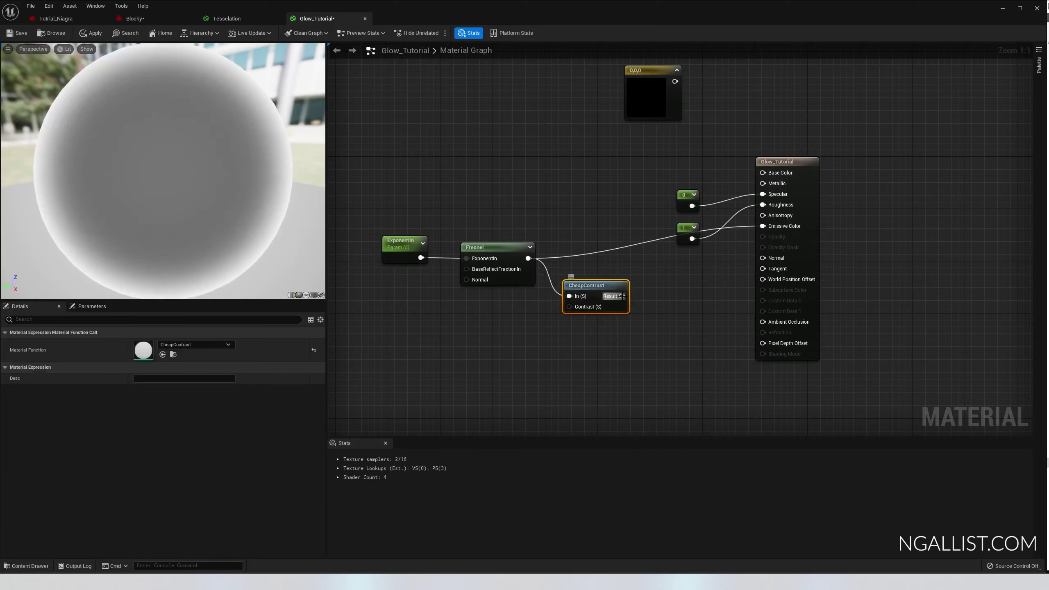
left_click_drag(623, 296, 763, 226)
Promote the CheapContrast node's Contrast input to a parameter and place that parameter below the ExponentIn node.
right_click(575, 311)
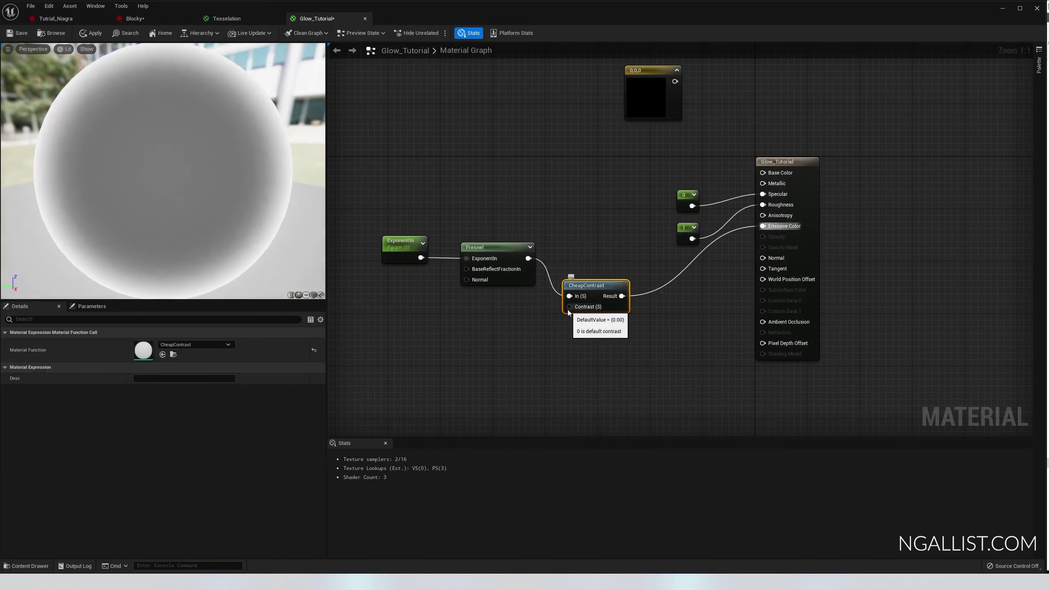
left_click(573, 309)
right_click(573, 309)
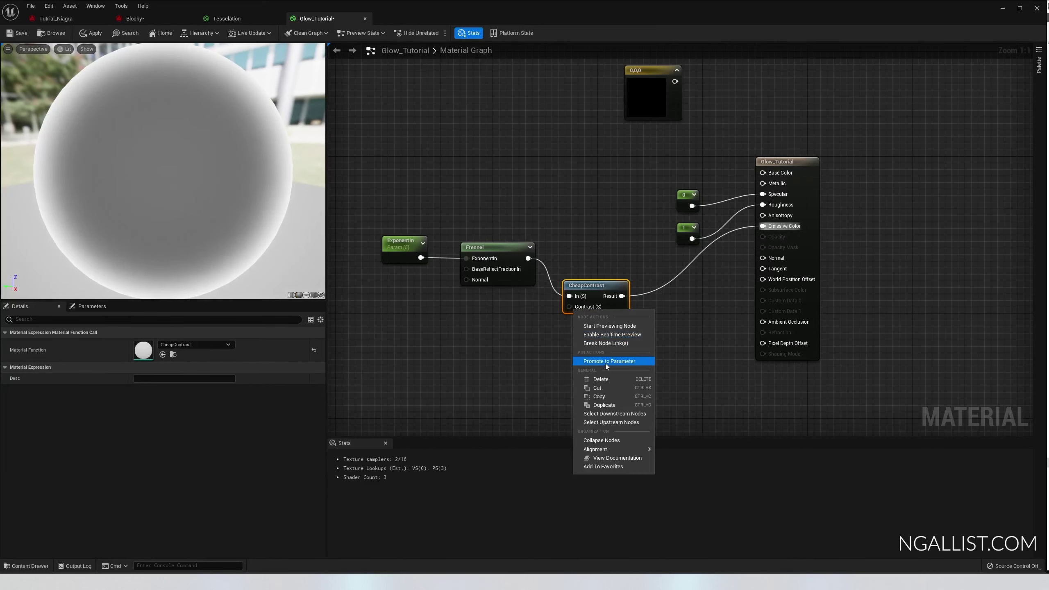
left_click(605, 362)
left_click_drag(532, 313, 454, 329)
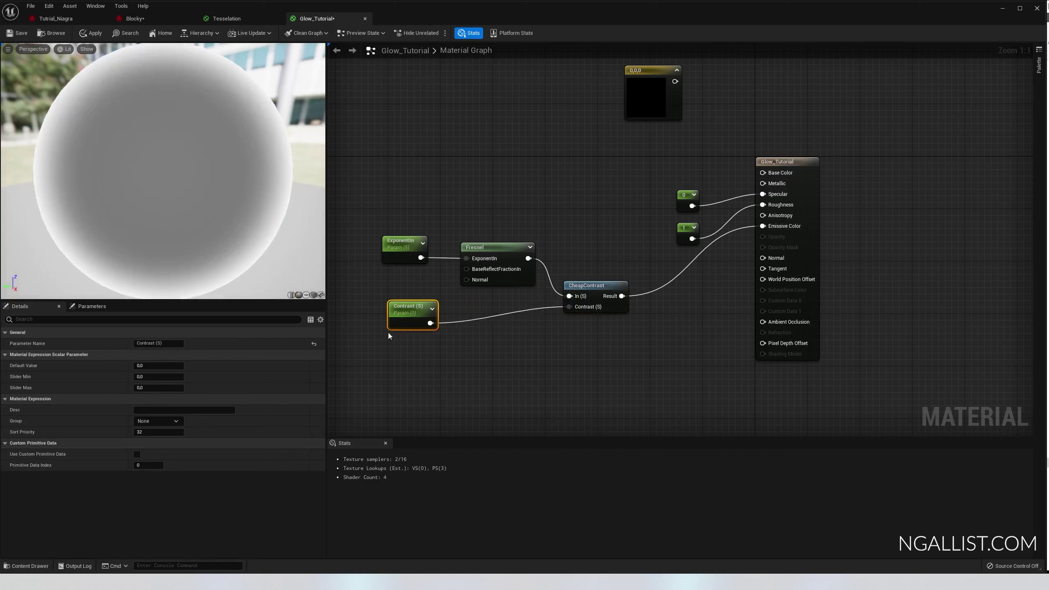
left_click_drag(385, 327, 372, 327)
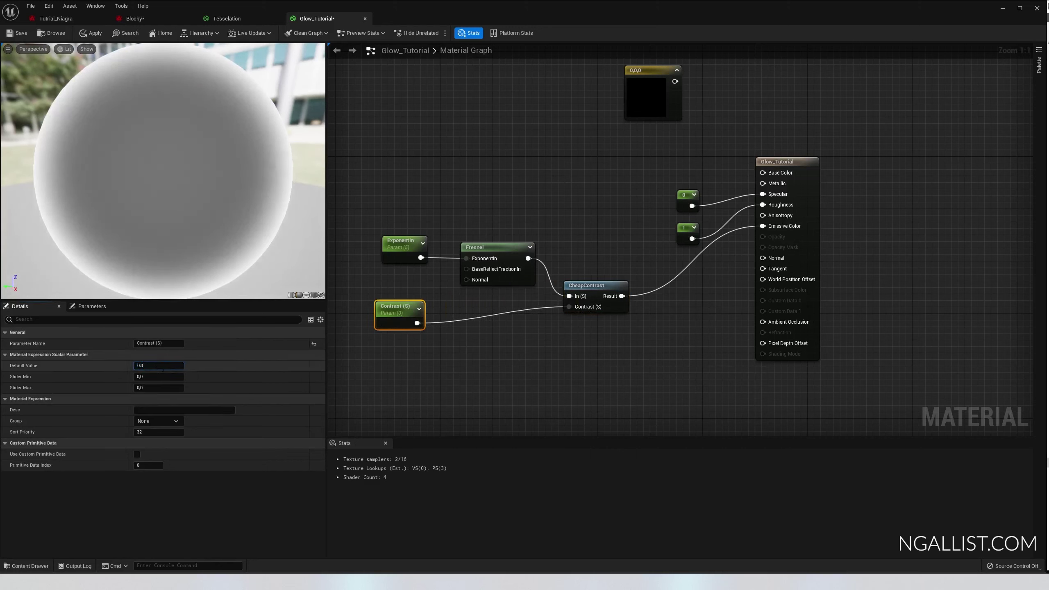
Set the Contrast parameter's default value to 0.09.
left_click(163, 366)
type("0.01")
key("Return")
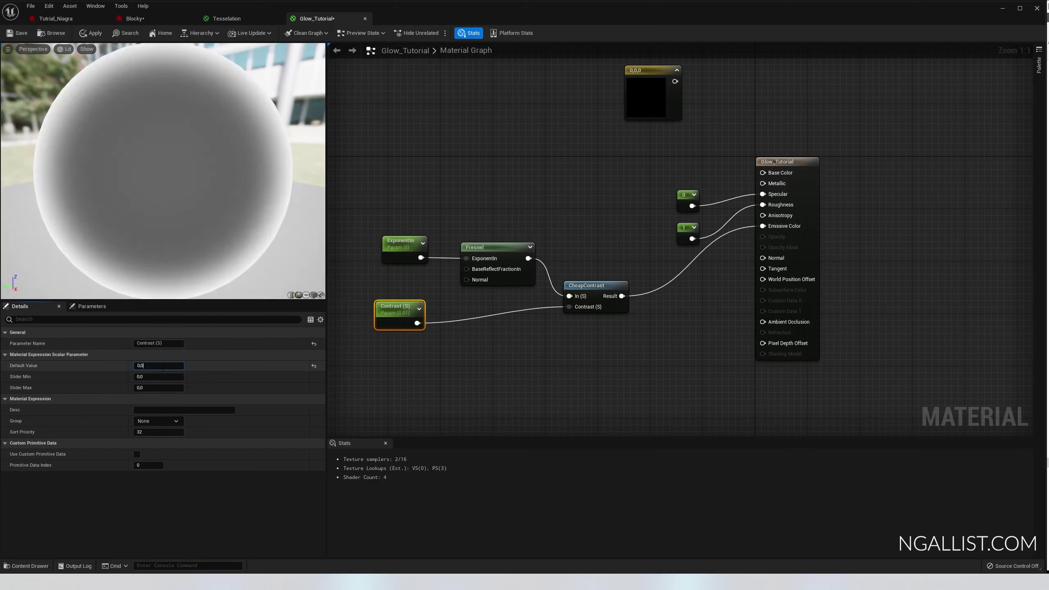
key("Return")
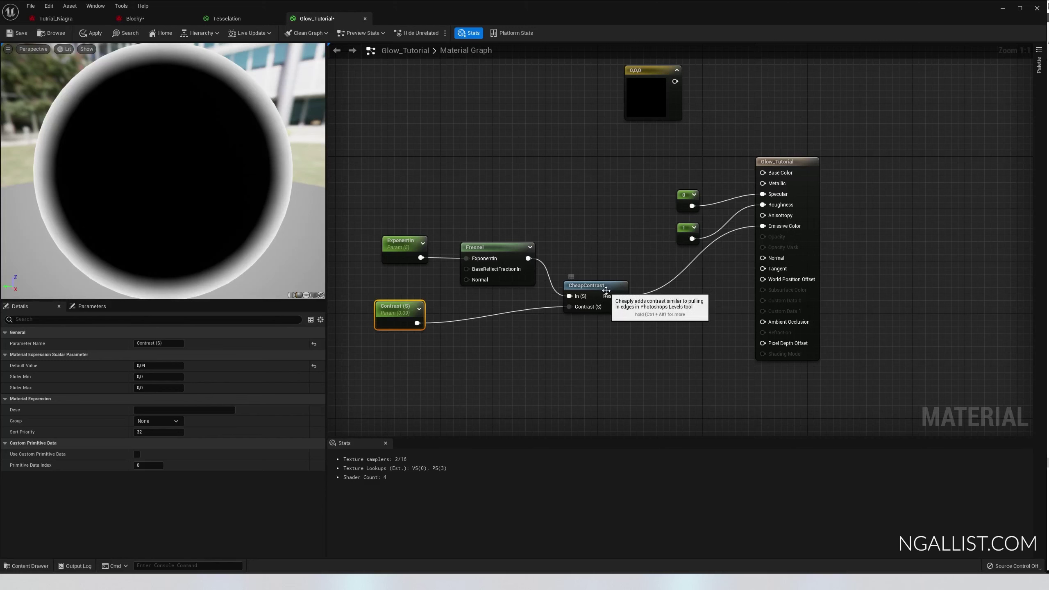
Move the CheapContrast node lower and add another Constant3Vector node beneath it.
left_click_drag(607, 292, 595, 319)
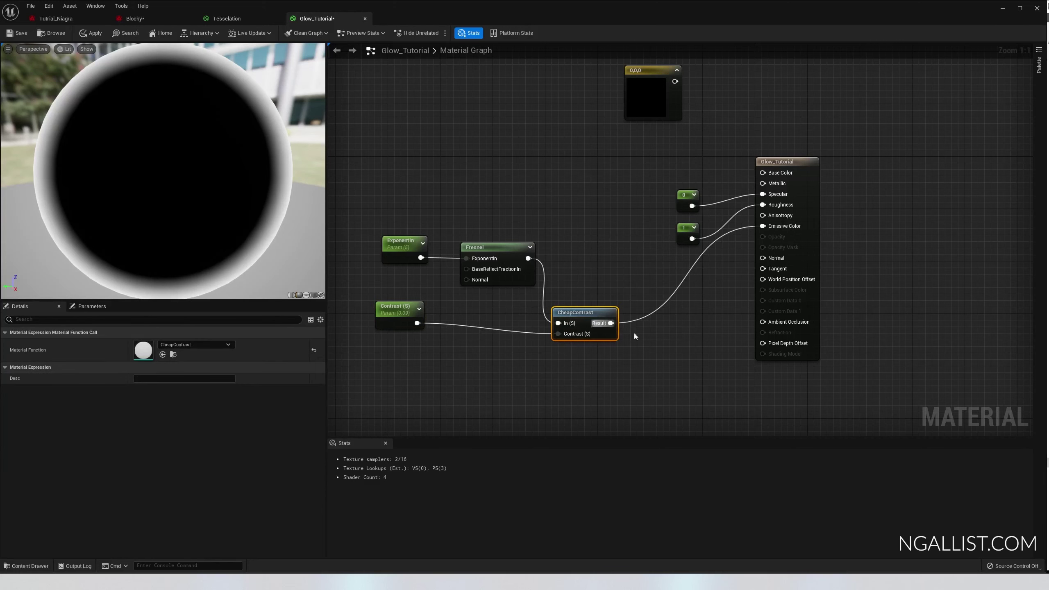
right_click_drag(620, 374, 621, 373)
key("Escape")
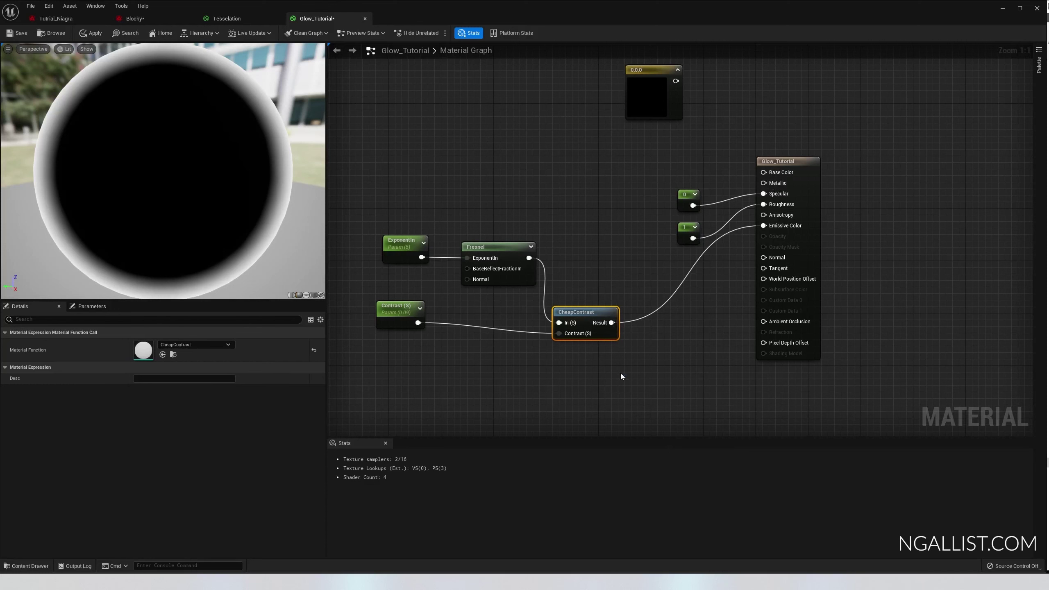
left_click(630, 370)
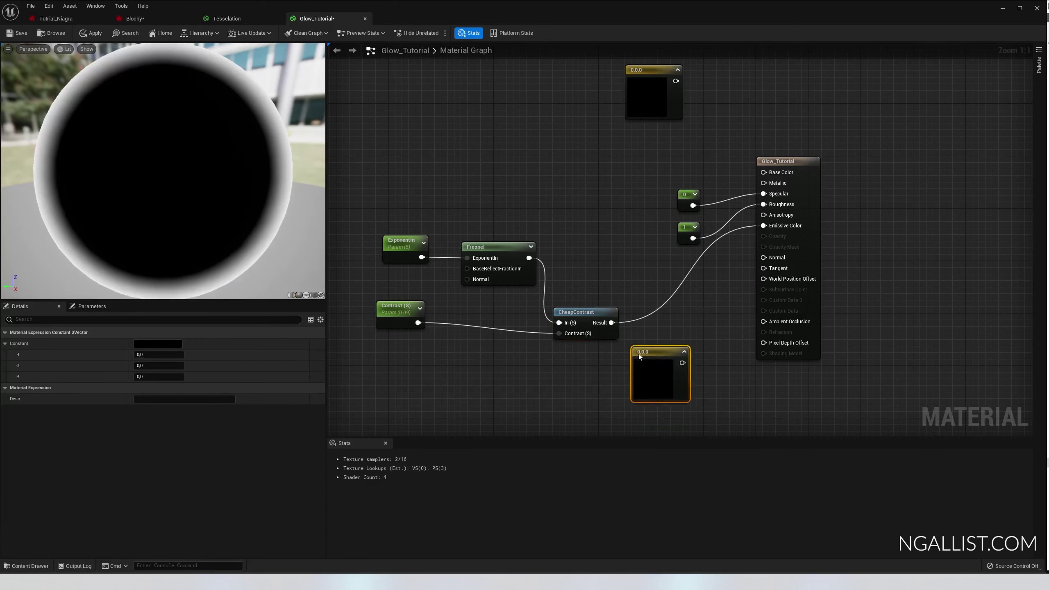
left_click_drag(646, 371, 613, 391)
right_click_drag(694, 368, 687, 356)
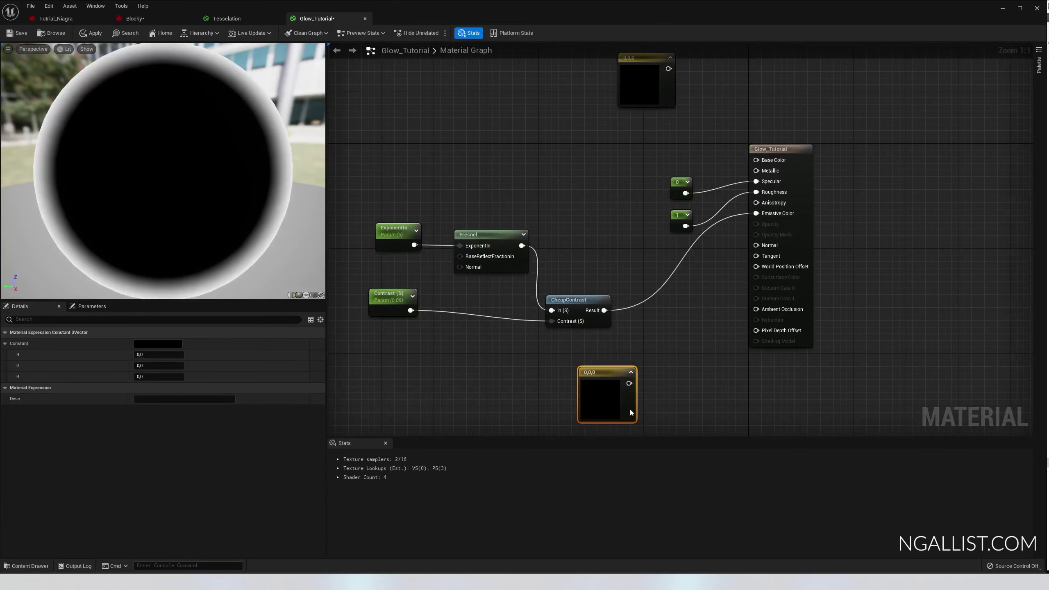
Set the new Constant3Vector's color to a fully saturated red with a value of 0.984375.
double_click(600, 402)
left_click(708, 397)
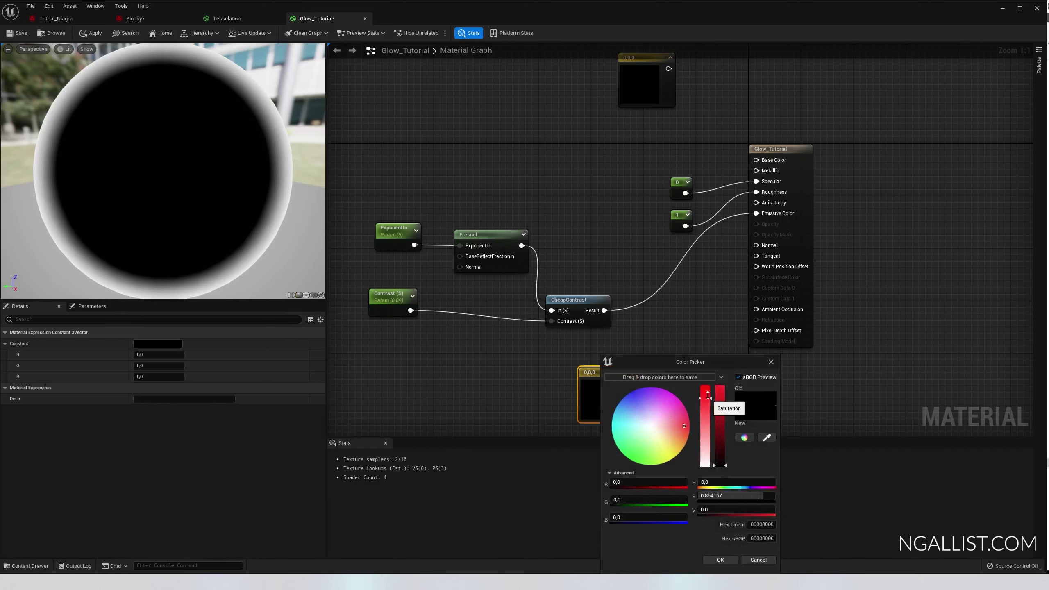
left_click_drag(727, 408, 719, 389)
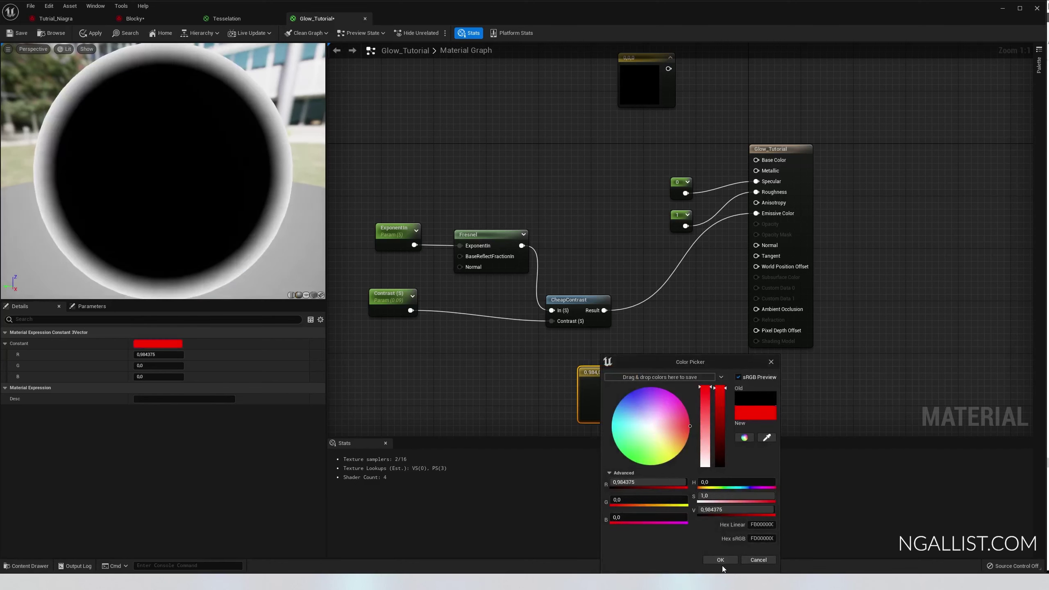
left_click(721, 560)
Add a Multiply node fed by the red Constant3Vector and connect its output to Emissive Color.
left_click_drag(627, 384, 670, 332)
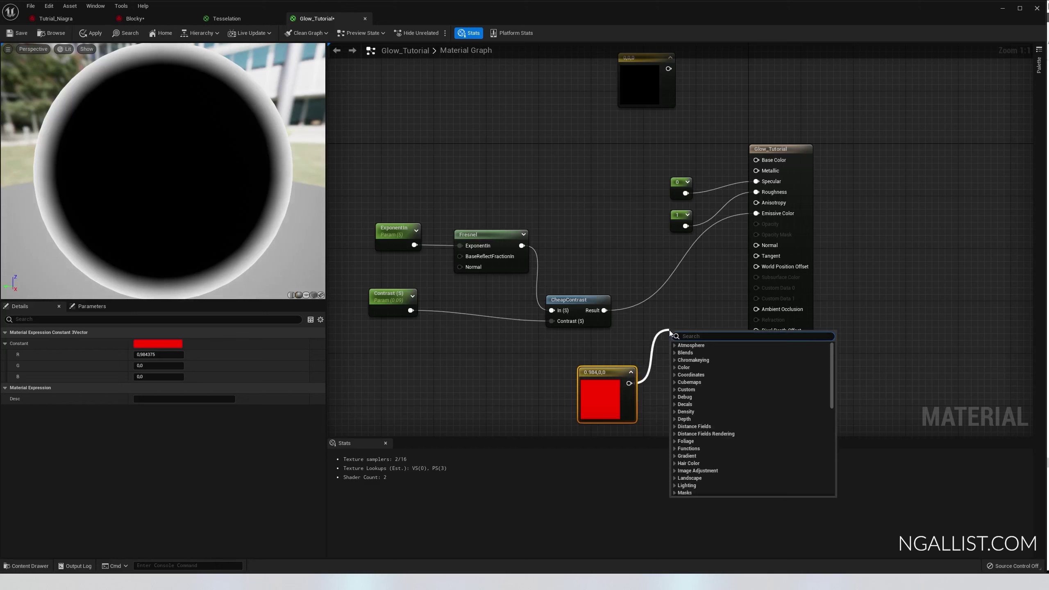
type("mult")
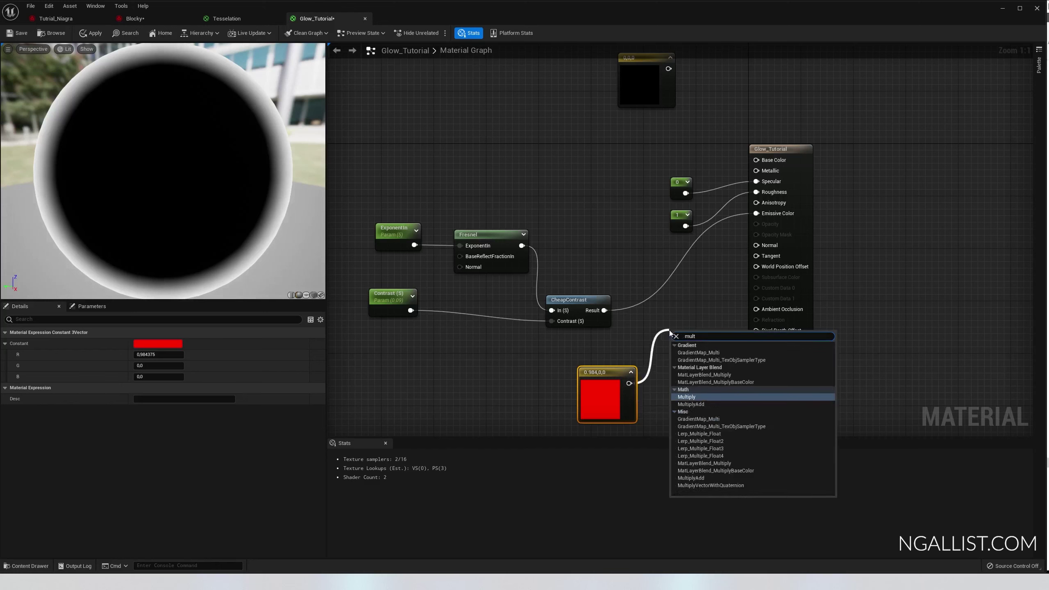
key("Return")
left_click_drag(710, 346, 756, 214)
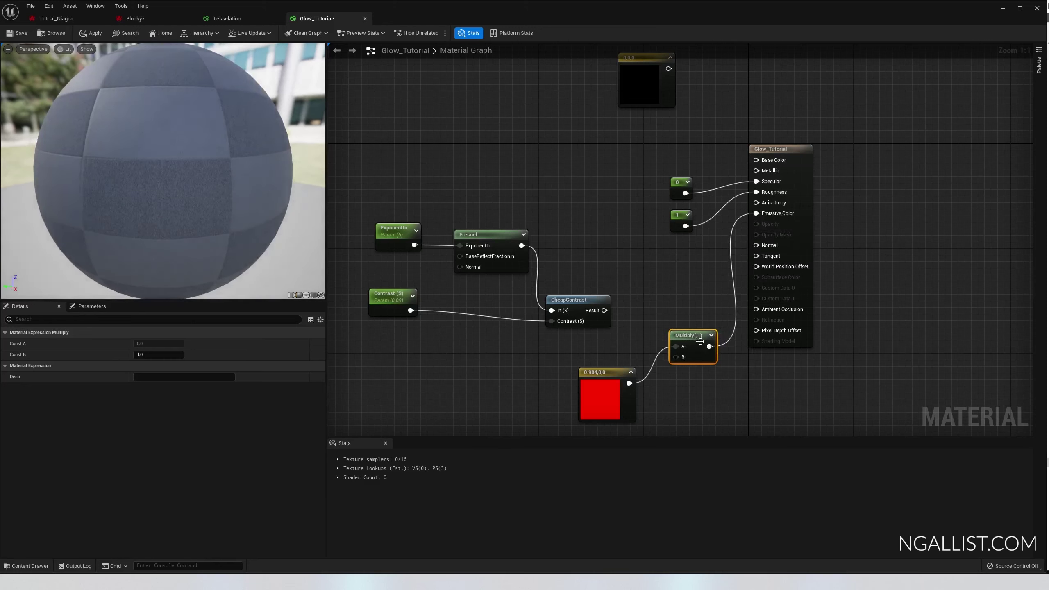
Move the Multiply node higher beside the output node and the red Constant3Vector above the Fresnel node.
left_click_drag(699, 341, 693, 286)
scroll(248, 231, "down", 3)
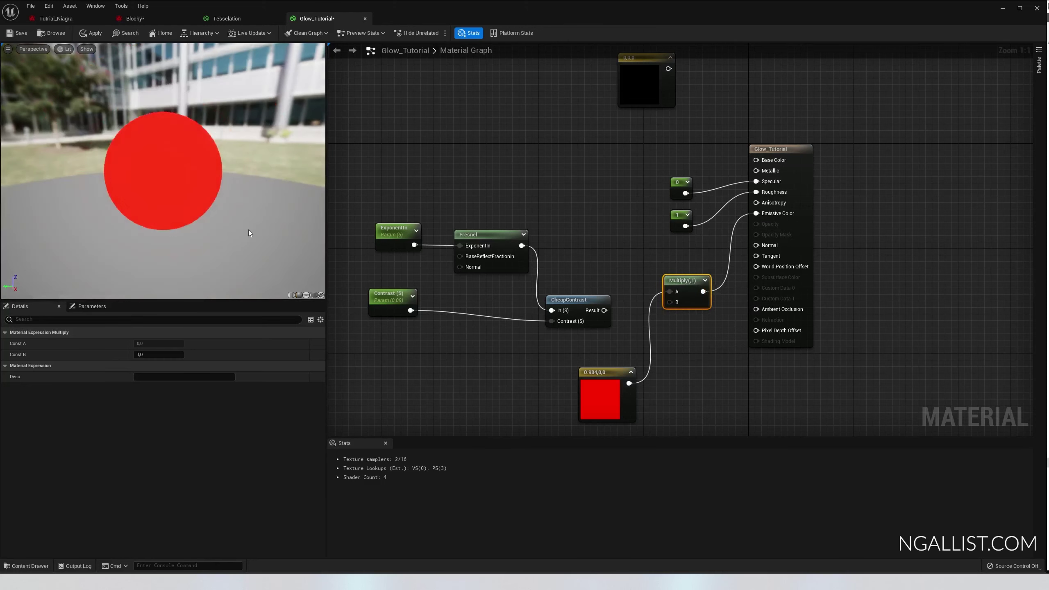
left_click_drag(591, 391, 492, 162)
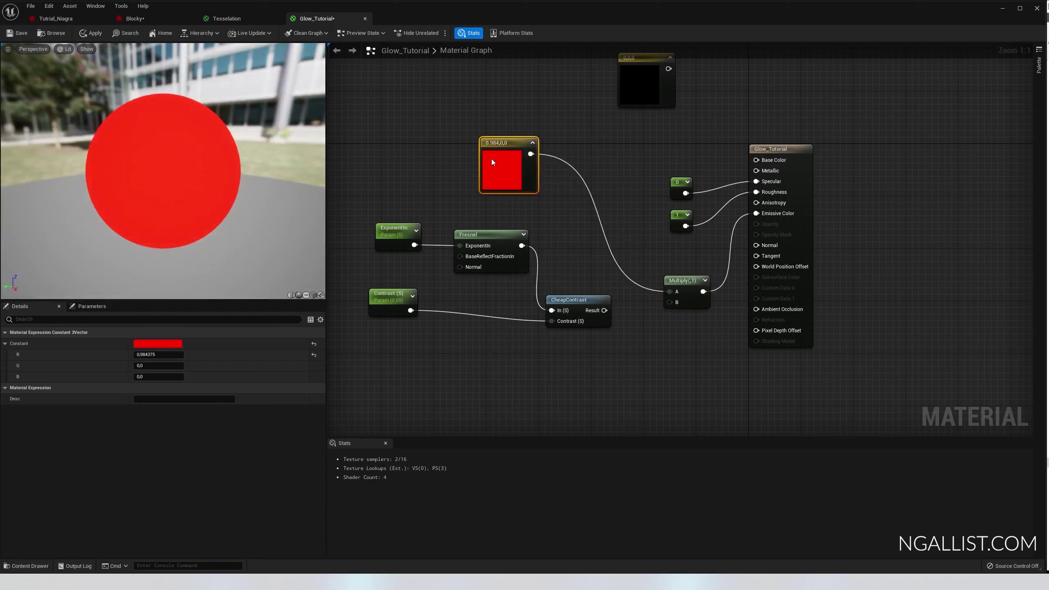
Try 150 as the Multiply node's Const B, raise it to 5000, and check the glow in the preview.
left_click(694, 298)
left_click(154, 355)
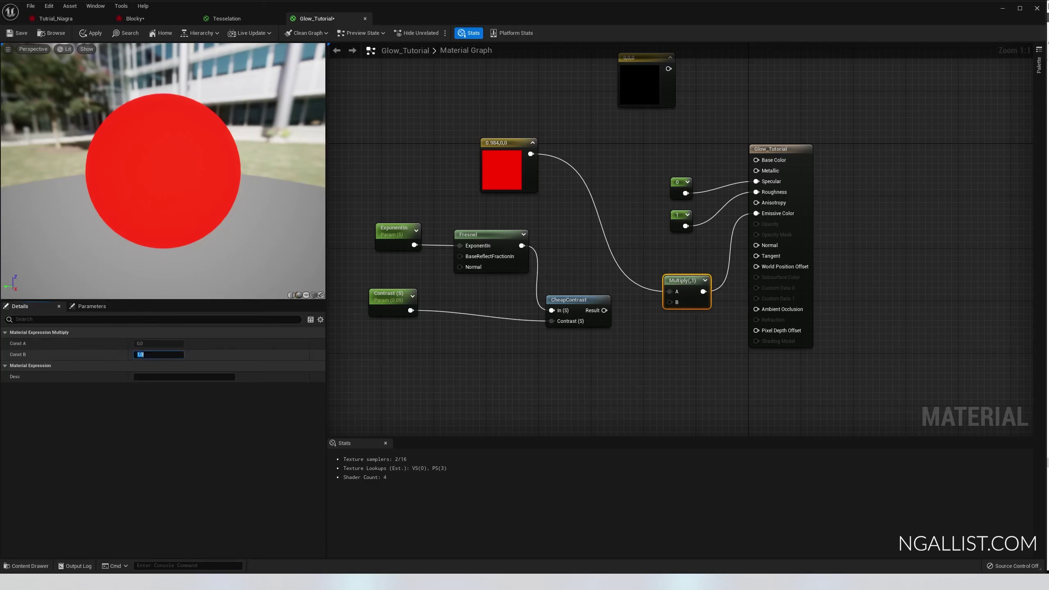
type("150")
key("Return")
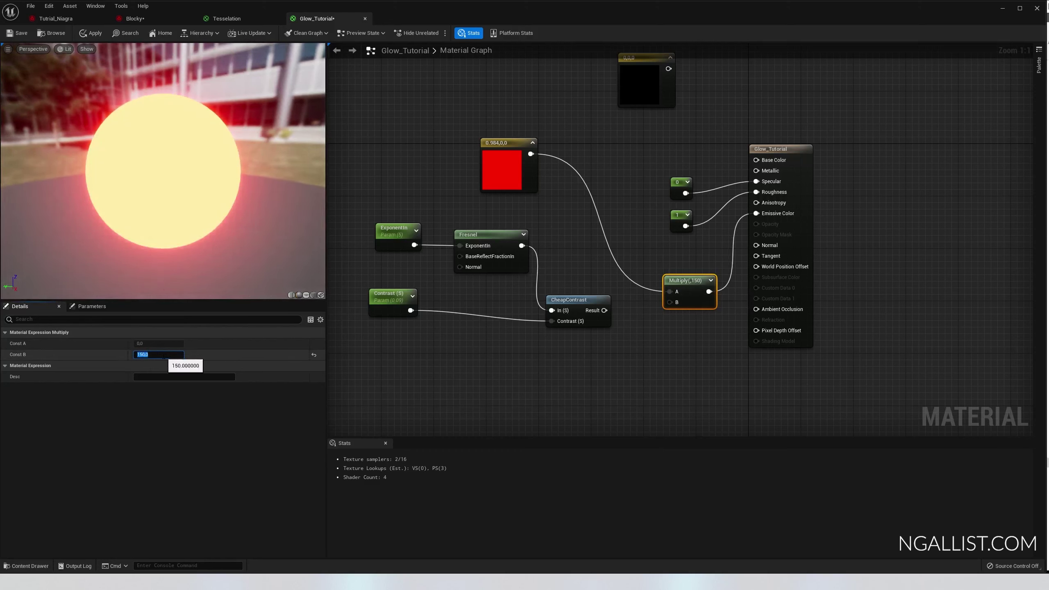
key("Return")
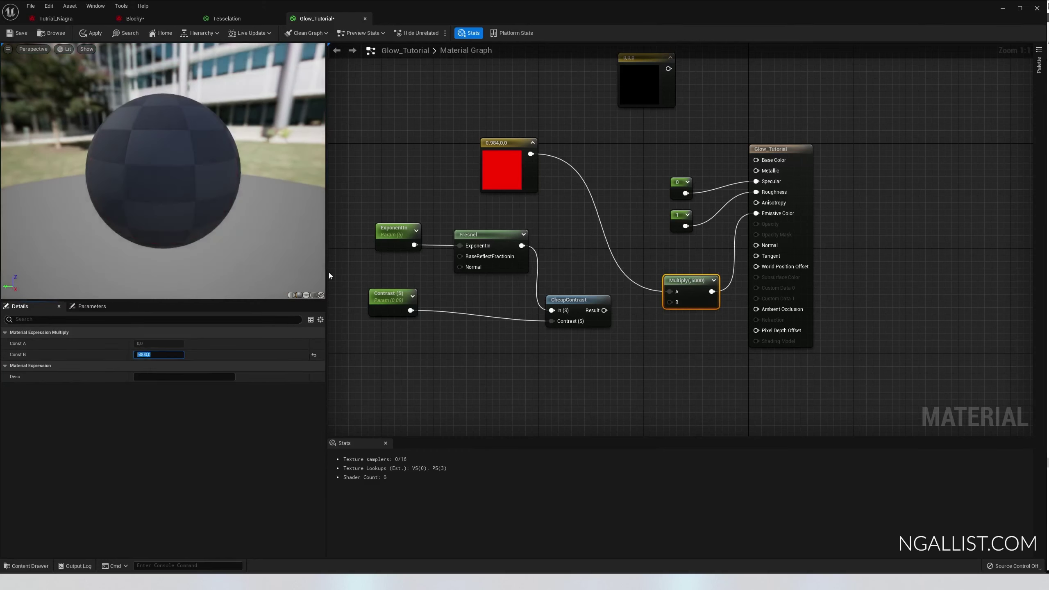
left_click_drag(226, 250, 160, 223)
scroll(161, 222, "up", 5)
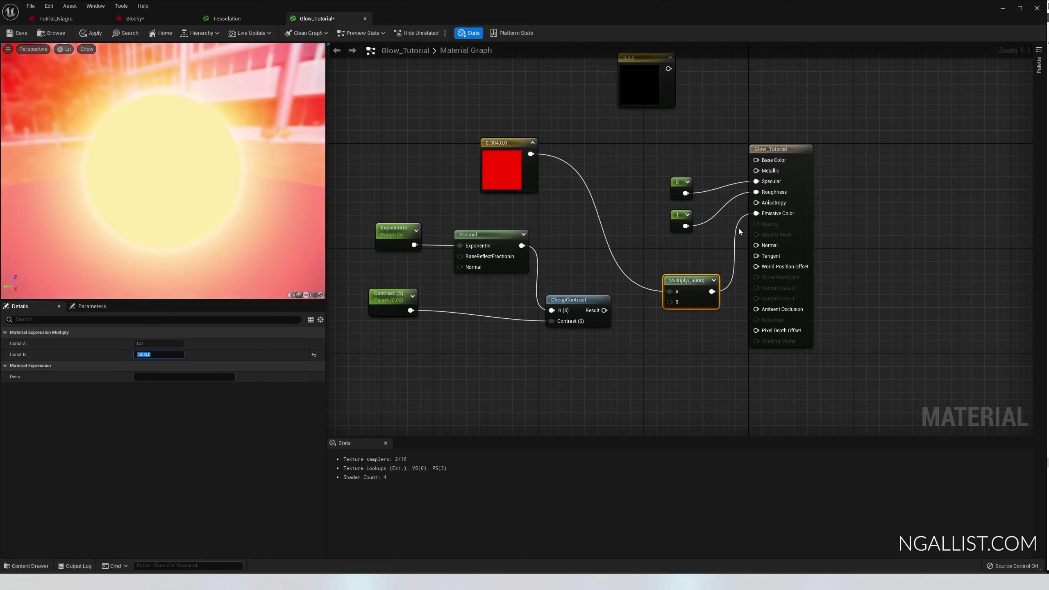
Spread out the graph by moving the output node away from the Multiply node and repositioning Multiply and the two constants.
right_click_drag(886, 204, 762, 201)
left_click_drag(686, 160, 822, 182)
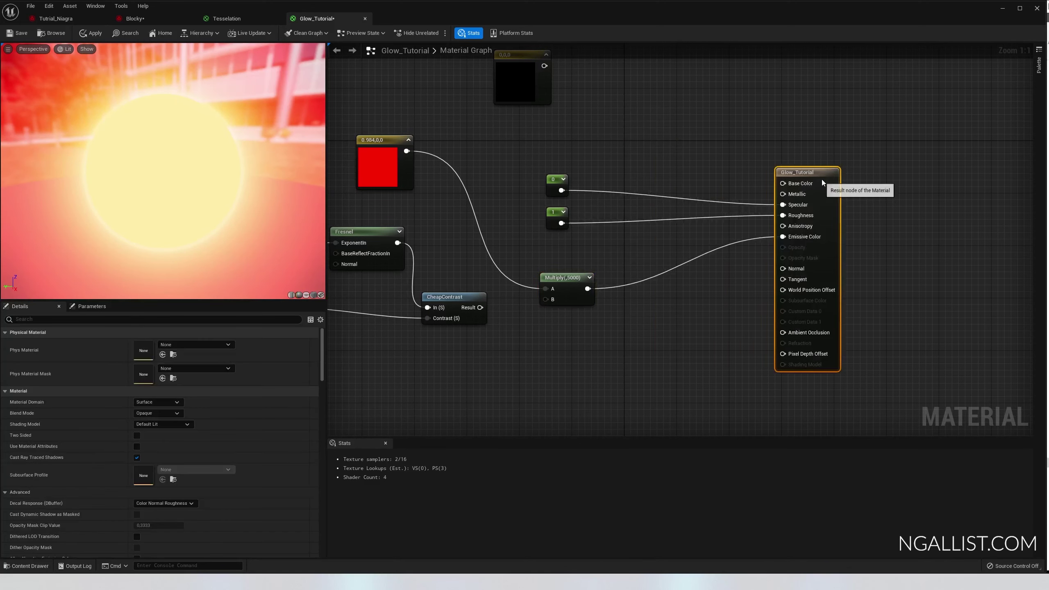
left_click_drag(573, 287, 540, 273)
left_click_drag(552, 188, 605, 168)
left_click_drag(561, 223, 603, 206)
left_click(492, 248)
left_click_drag(534, 262, 541, 231)
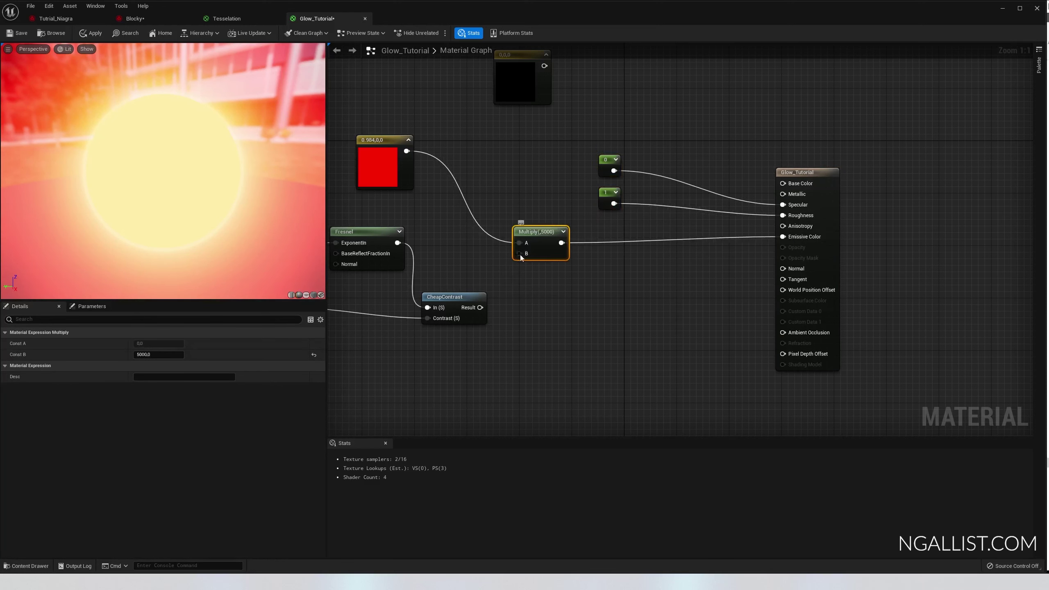
right_click(520, 254)
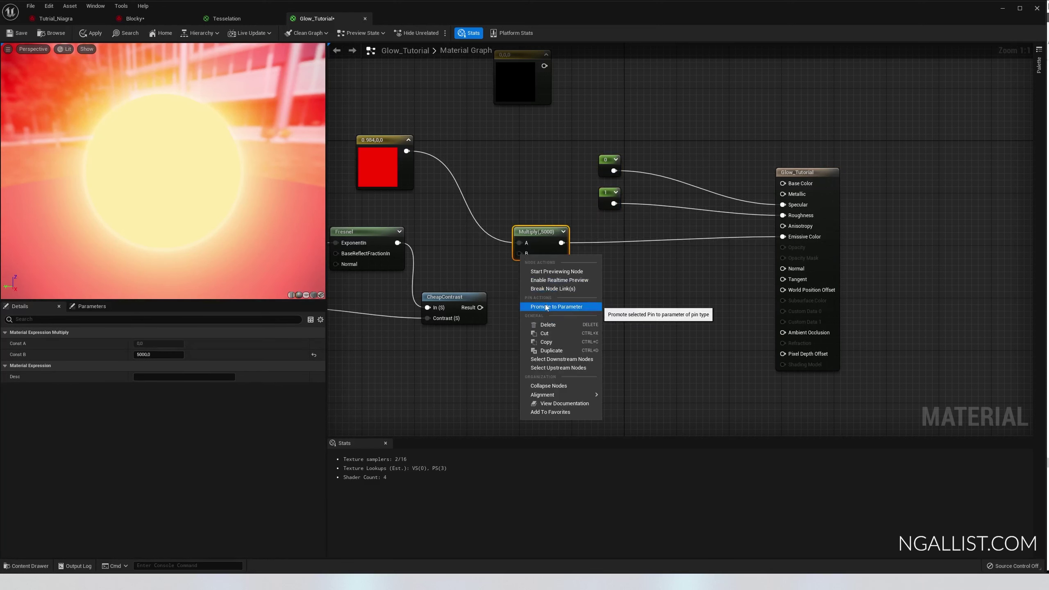
left_click(476, 265)
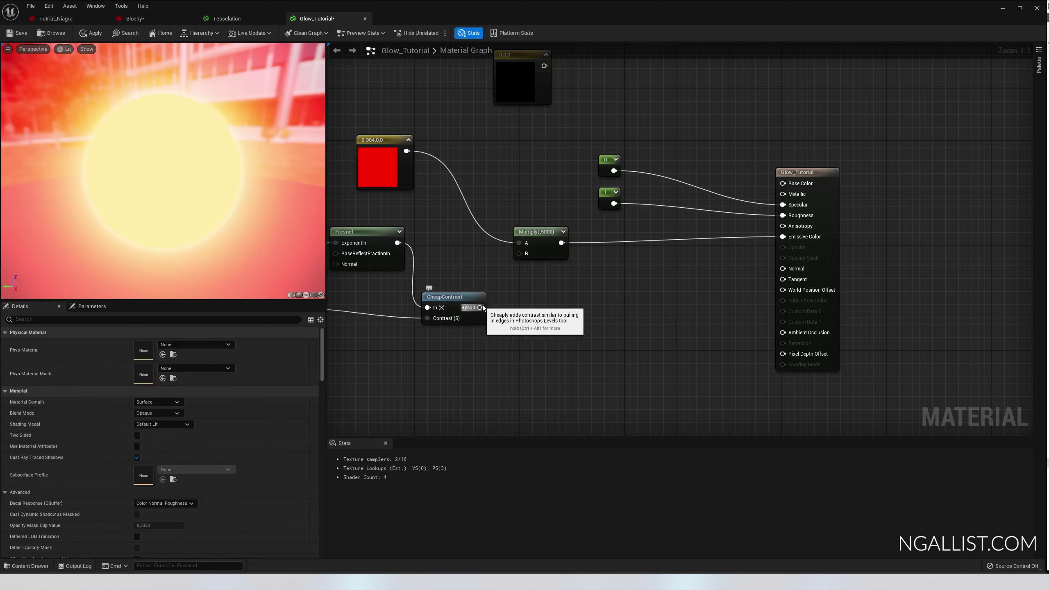
Add a second Multiply node combining the red Multiply with the CheapContrast result, and connect it to Emissive Color.
left_click_drag(560, 243, 629, 273)
type("mult")
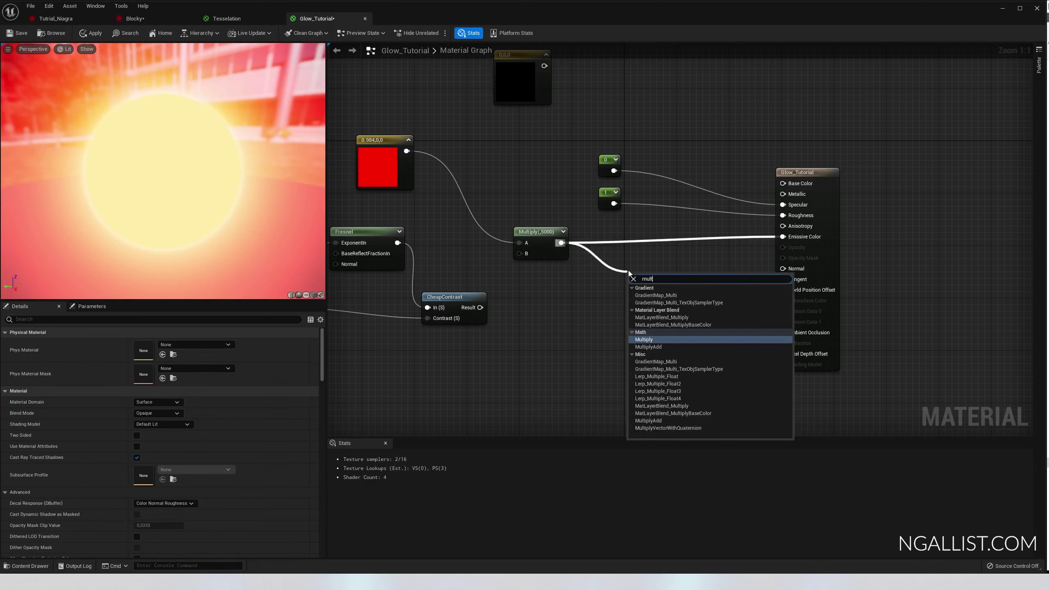
key("Return")
left_click(627, 274)
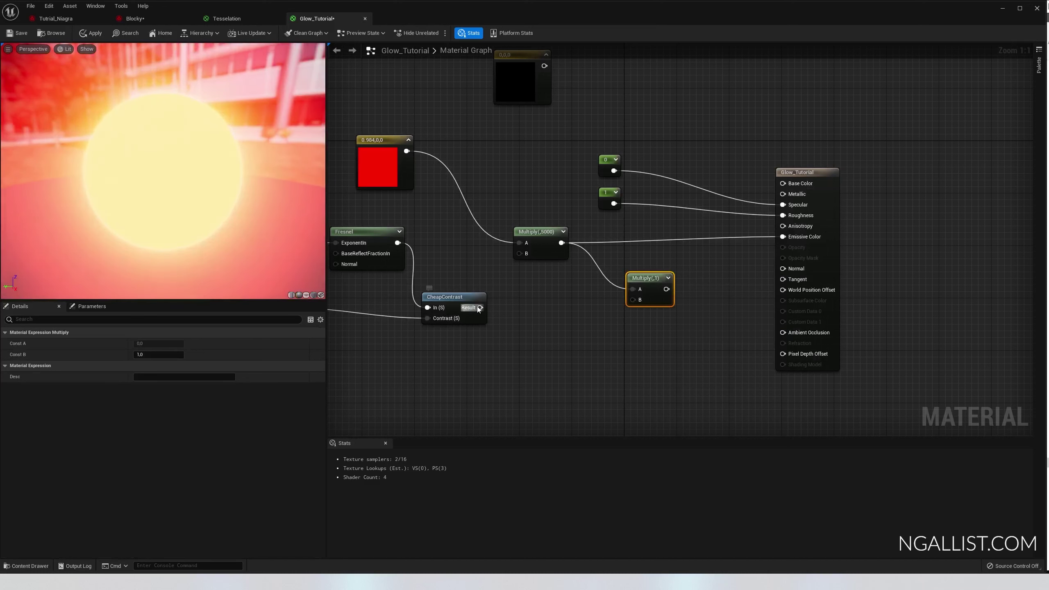
left_click_drag(480, 308, 783, 237)
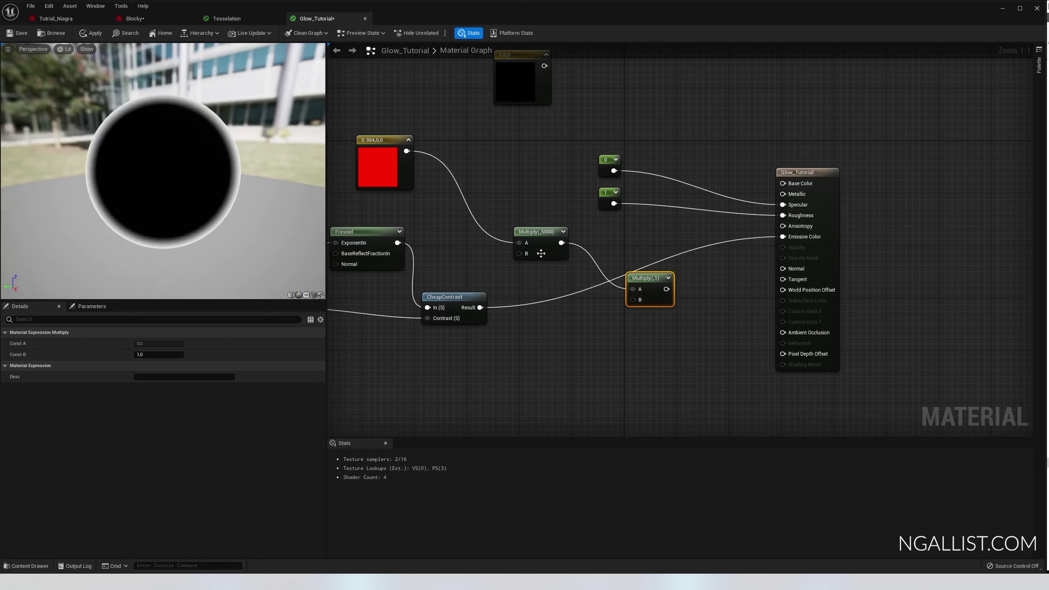
left_click_drag(541, 253, 521, 234)
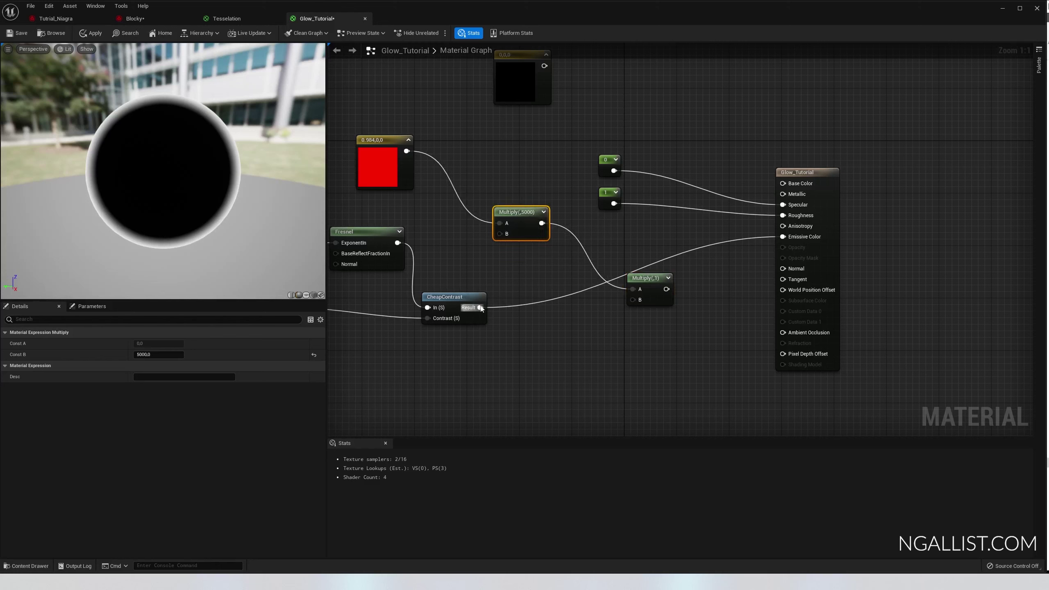
left_click_drag(485, 307, 783, 237)
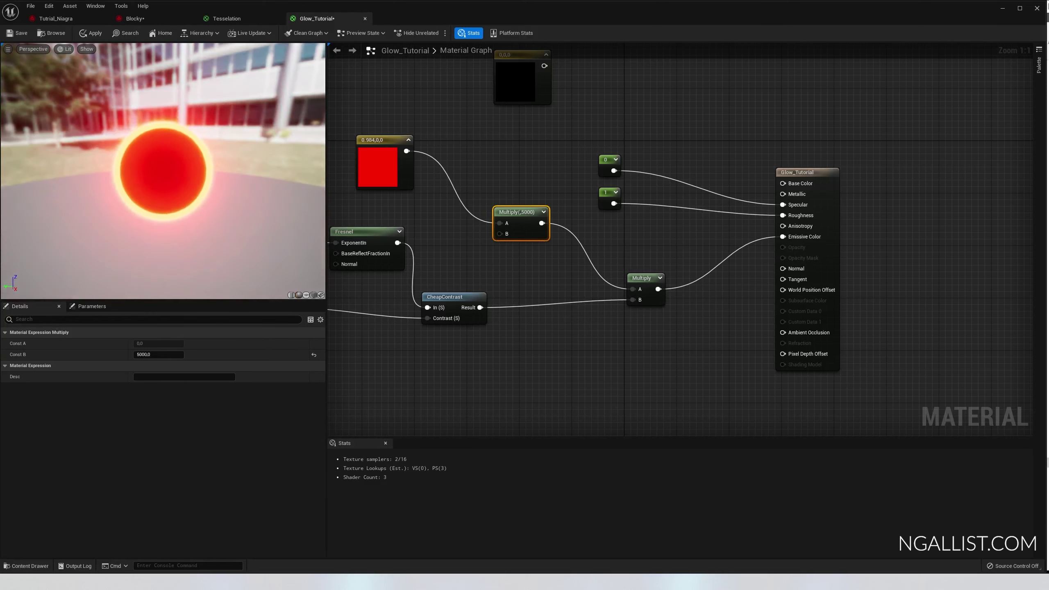
Lower the first Multiply node's Const B to about 1613 and compare the glow in an enlarged preview.
right_click_drag(163, 170, 163, 135)
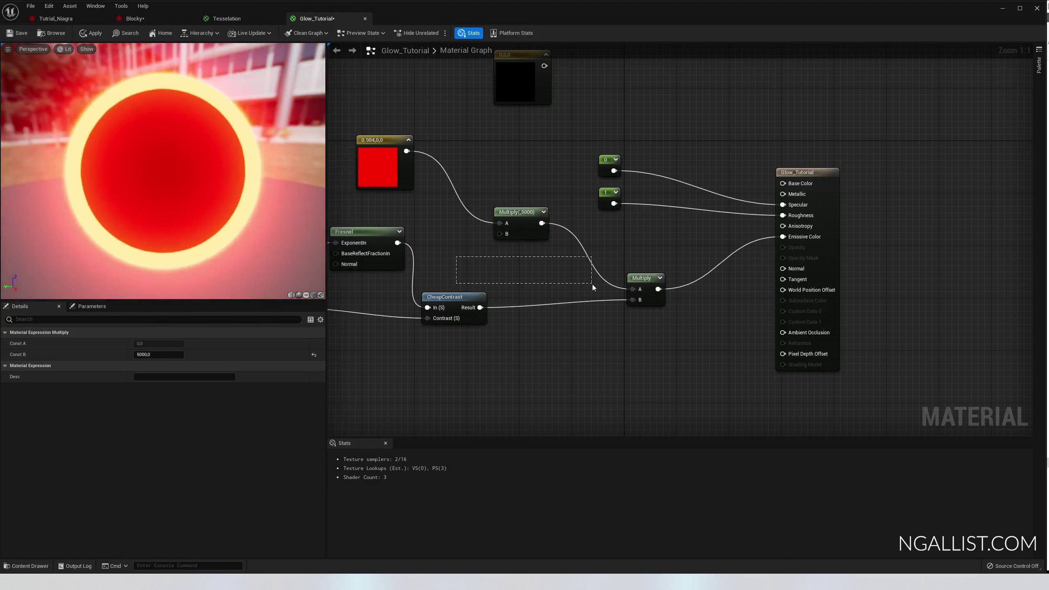
left_click_drag(593, 288, 595, 288)
left_click(522, 211)
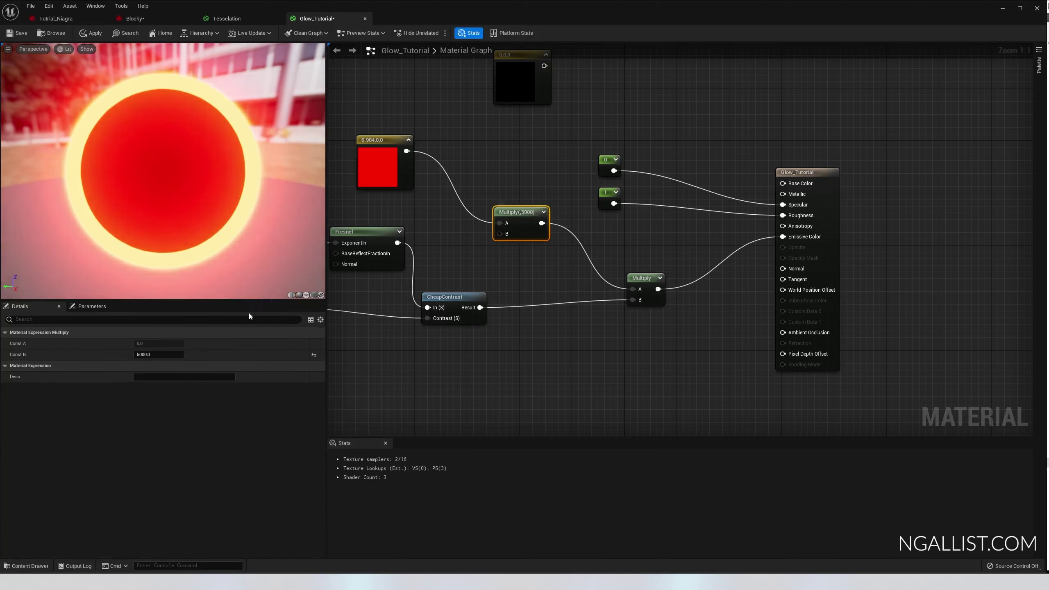
left_click_drag(160, 355, 162, 356)
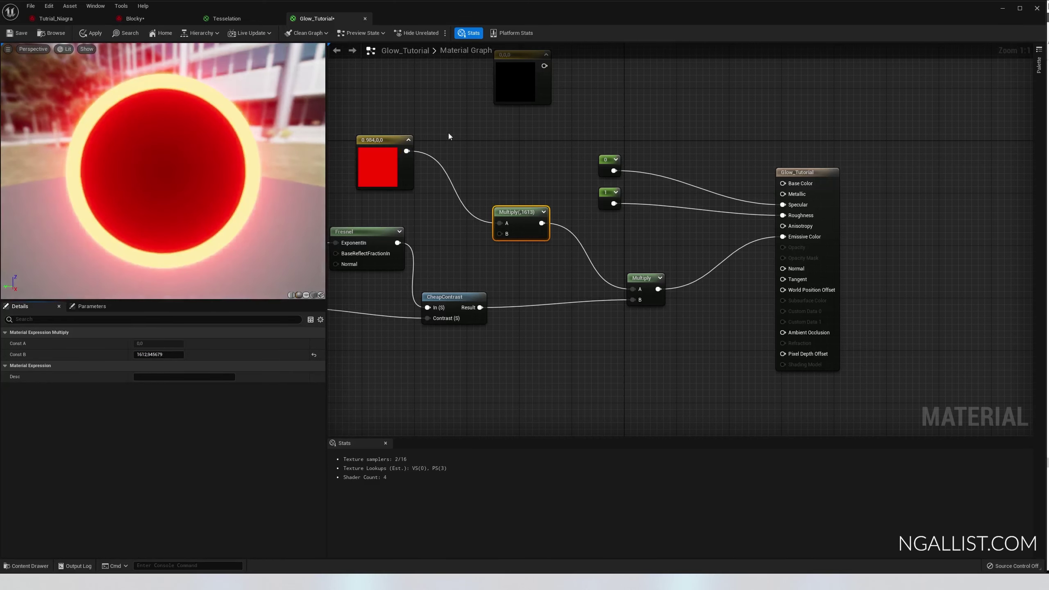
Try 0.04 as the Contrast (S) parameter's default value.
right_click_drag(450, 136, 707, 119)
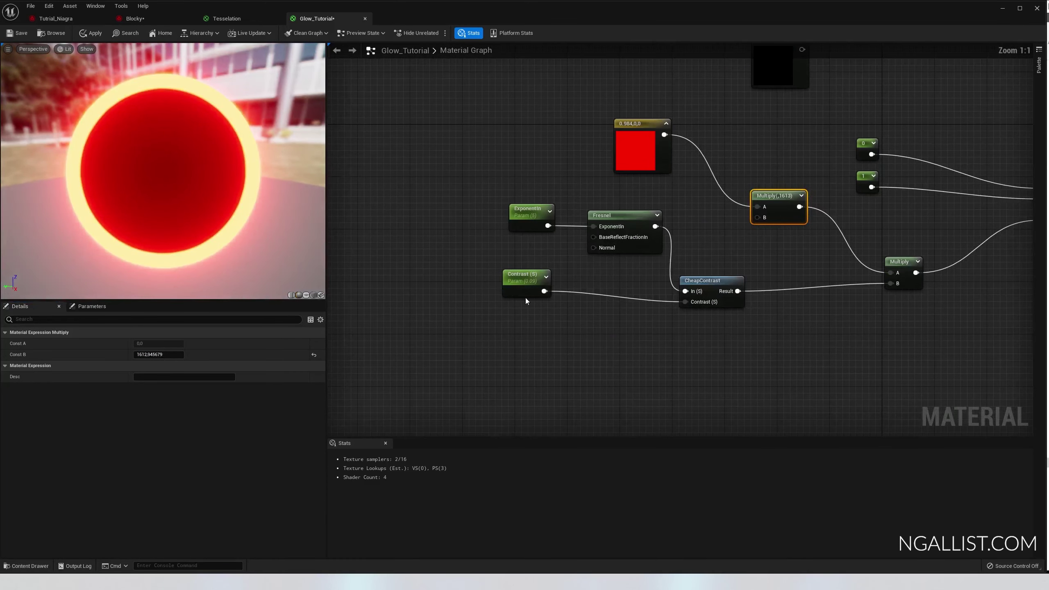
left_click(524, 288)
left_click(159, 365)
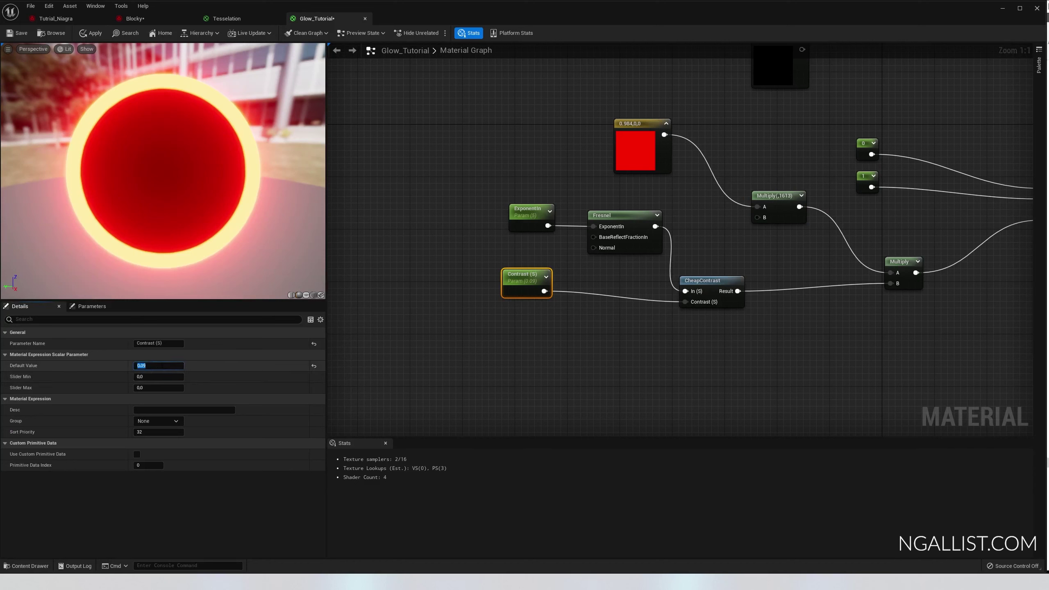
type("0.04")
key("Return")
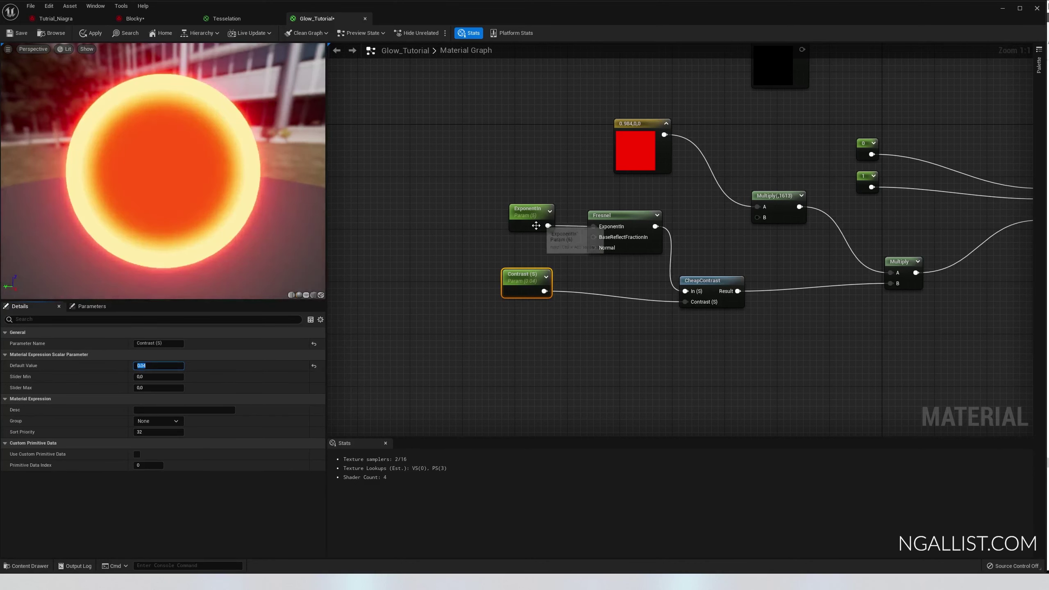
Raise the ExponentIn parameter's default value, set Contrast (S) to 0.09, and inspect the glowing rim in the preview.
left_click(533, 223)
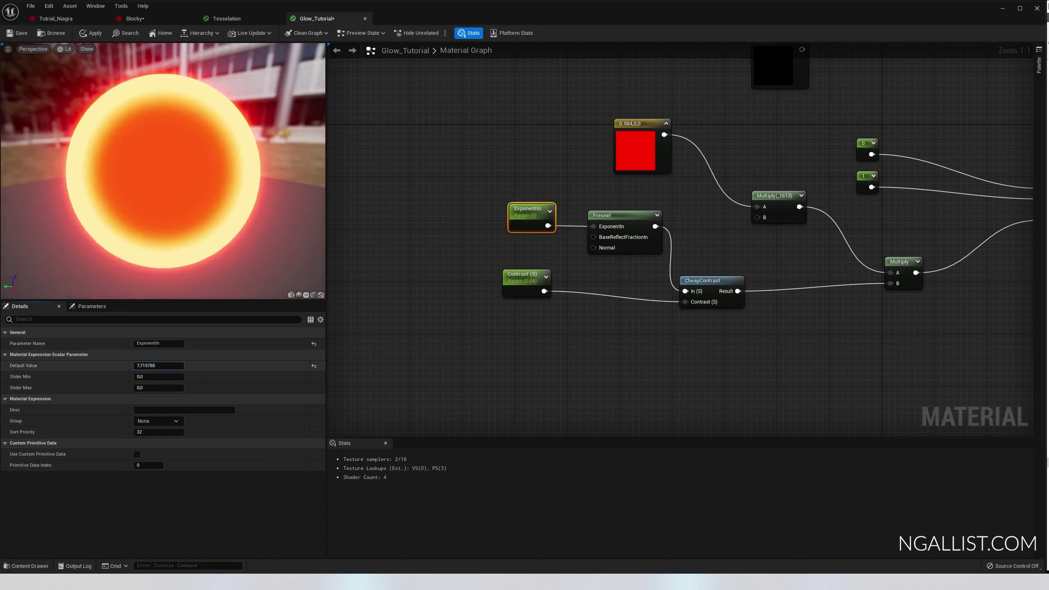
left_click_drag(159, 365, 477, 313)
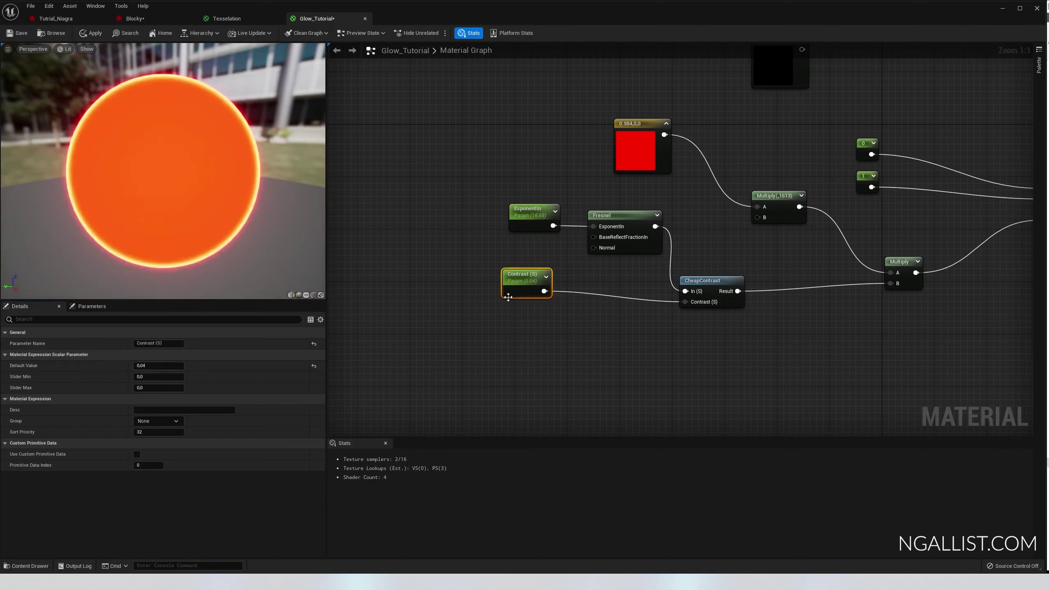
left_click(154, 365)
type("0,09")
key("Return")
mouse_move(143, 227)
right_mouse_down()
mouse_move(143, 248)
mouse_move(143, 224)
right_mouse_up()
left_click_drag(143, 223, 74, 226)
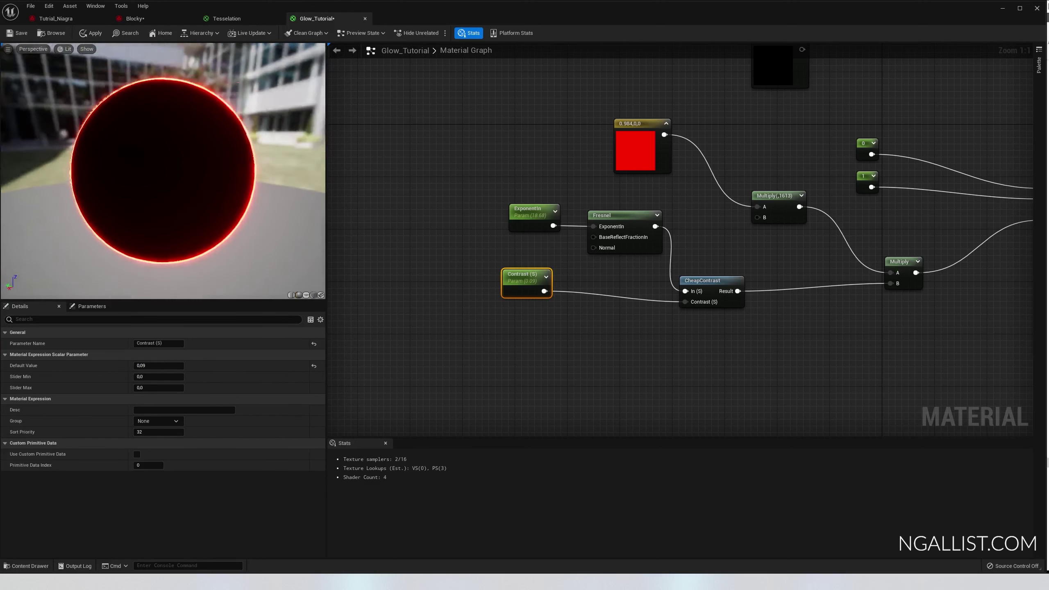
Try 5000 as the first Multiply node's Const B, set it to 3000, and save the material.
left_click(752, 223)
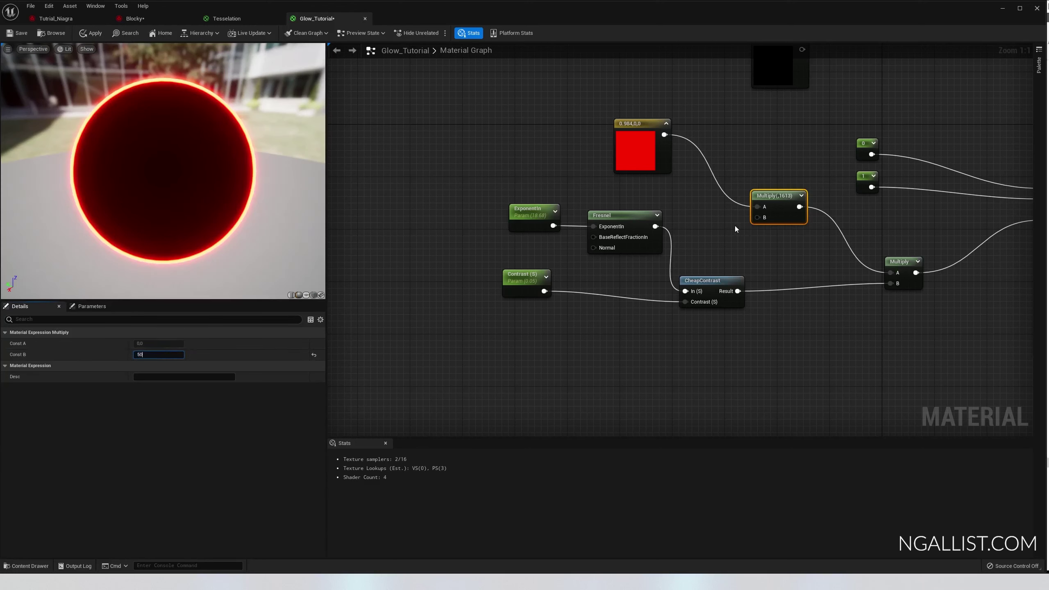
type("5000")
key("Return")
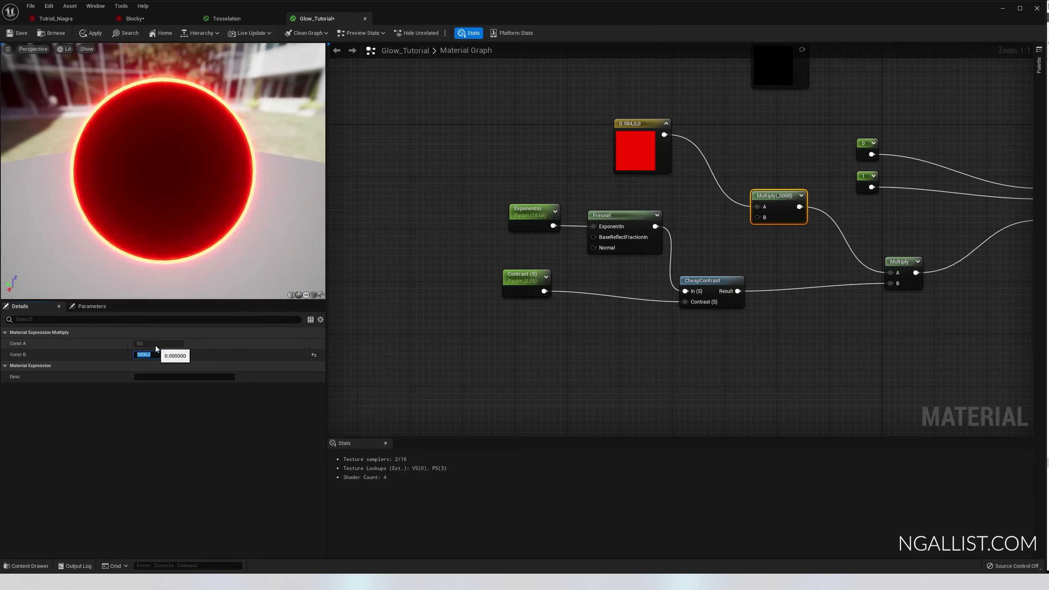
type("3000")
key("Return")
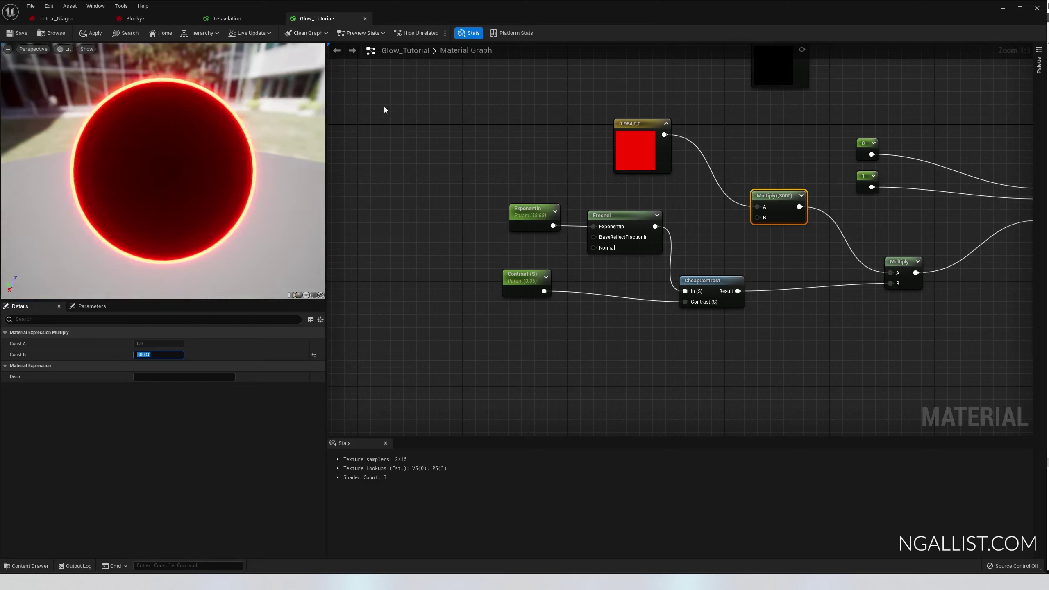
key("ctrl+s")
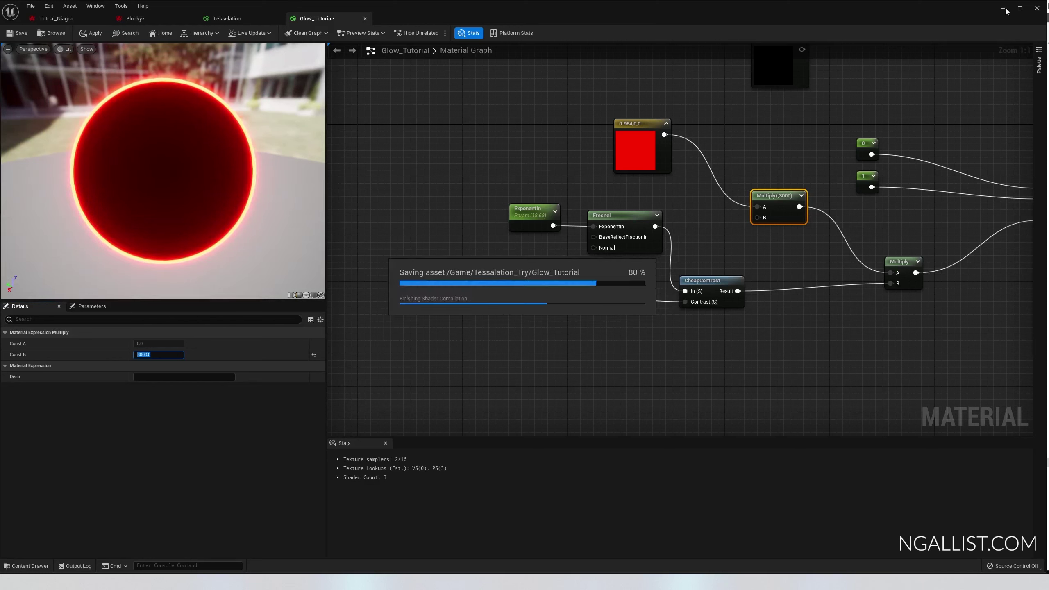
Return to the level, apply the Glow_Tutorial material to the sphere, and view it beside the particles.
left_click(1003, 9)
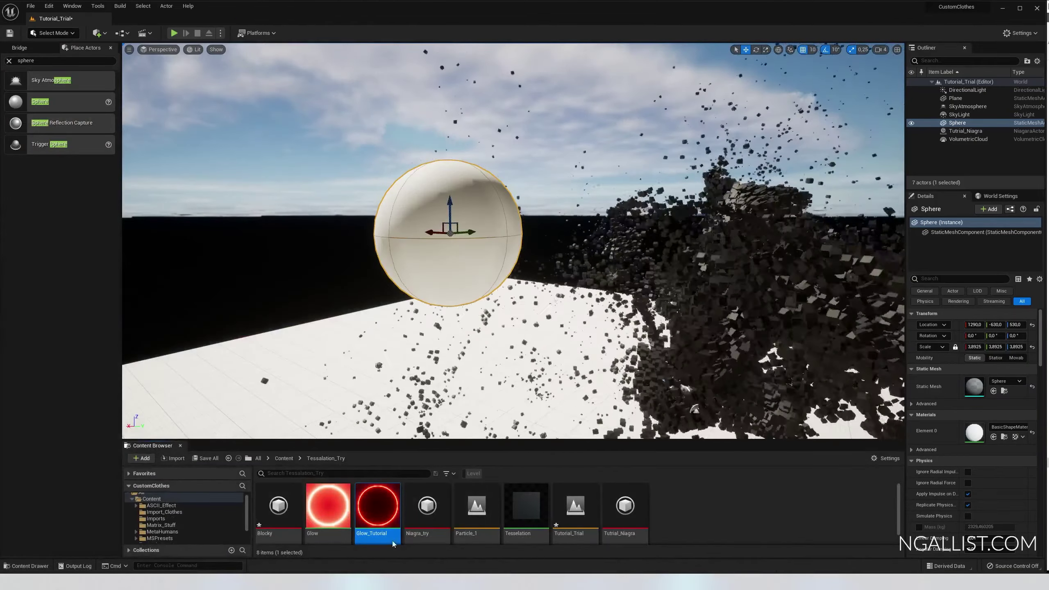
left_click_drag(392, 544, 440, 253)
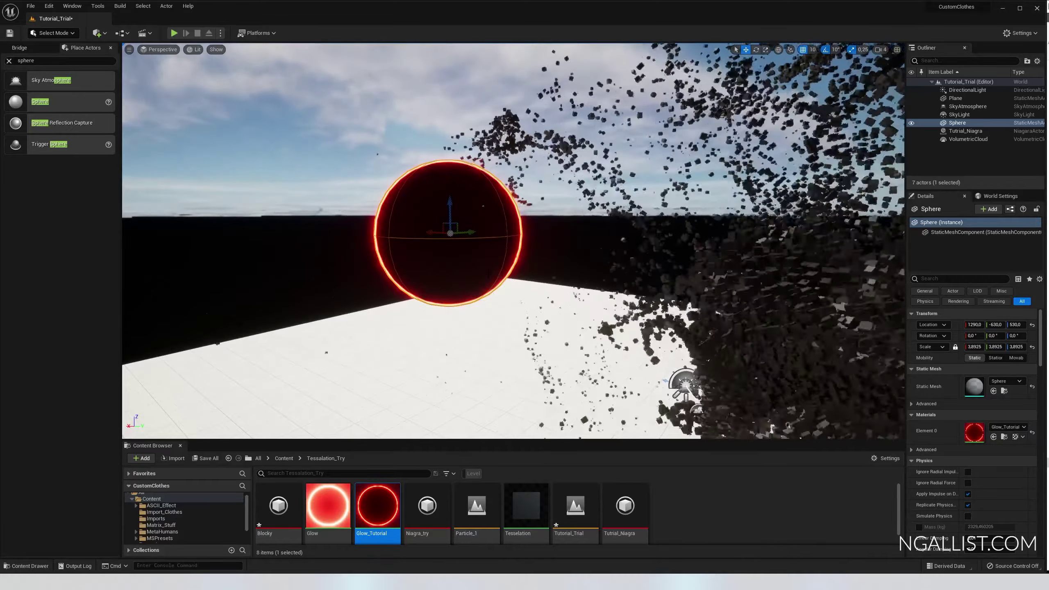
left_click(550, 234)
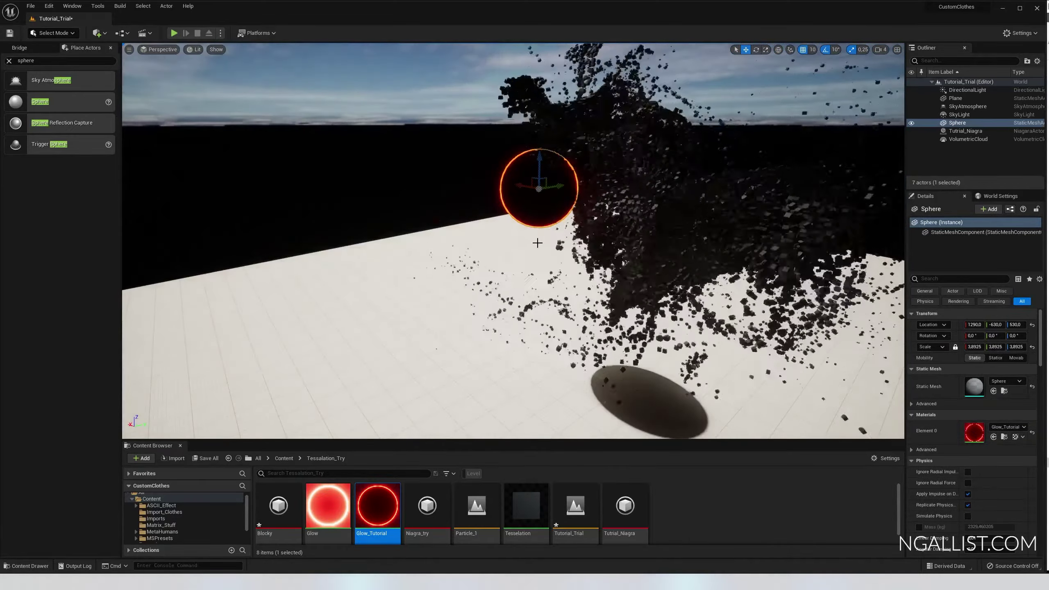
right_click_drag(537, 242, 568, 228)
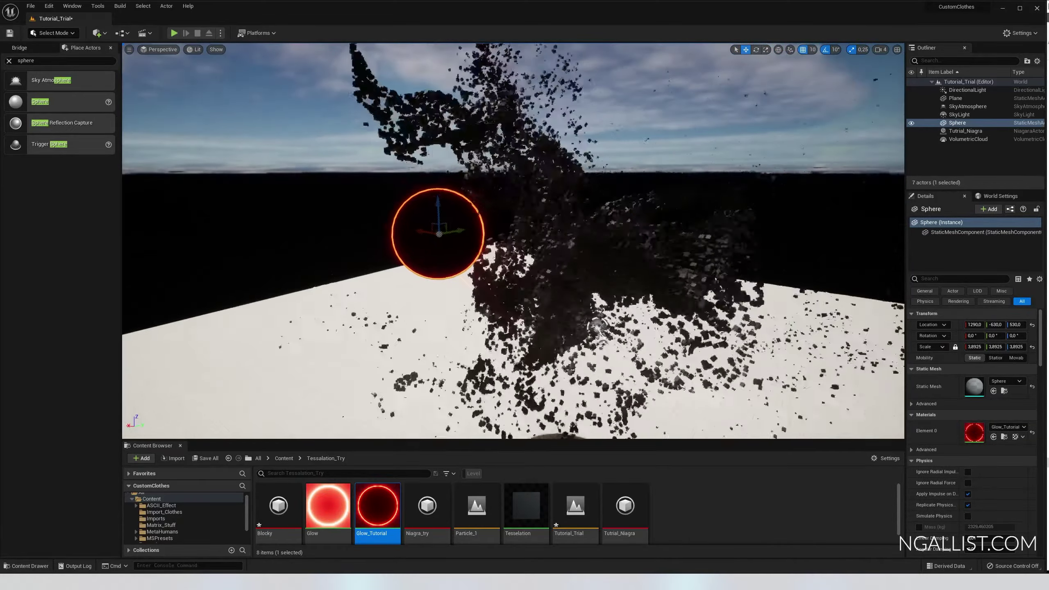
key("w")
Turn off Cast Shadow for the sphere and check the plane below it.
left_click(950, 280)
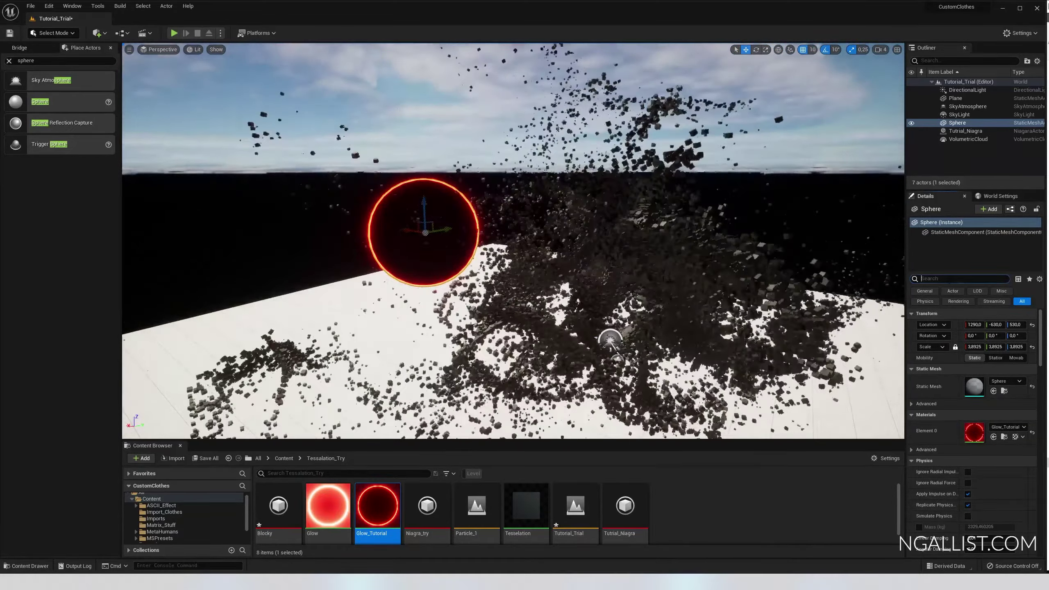
type("shado")
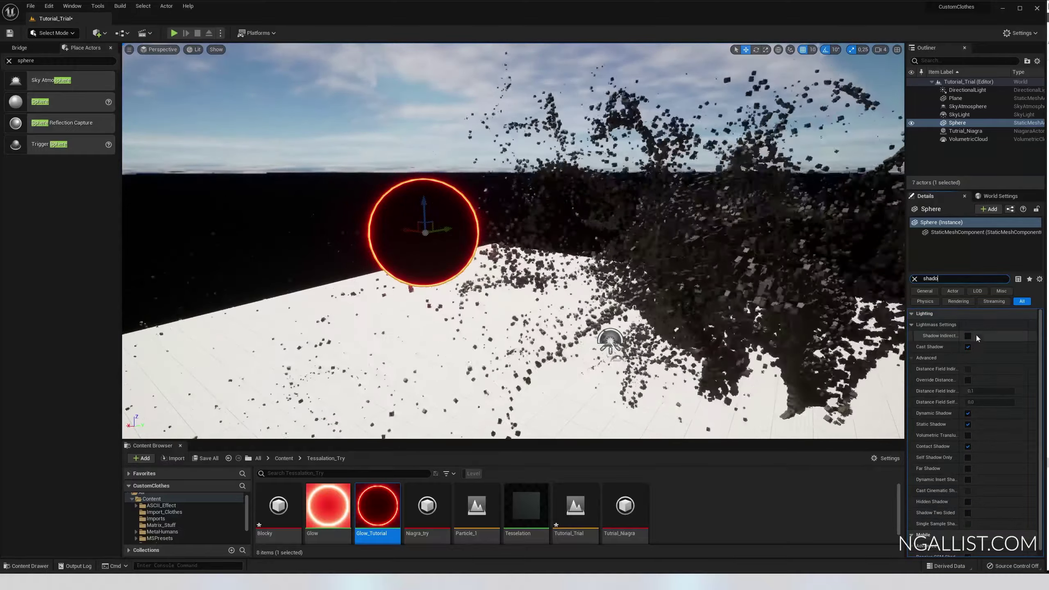
left_click(968, 348)
right_click_drag(735, 297, 759, 367)
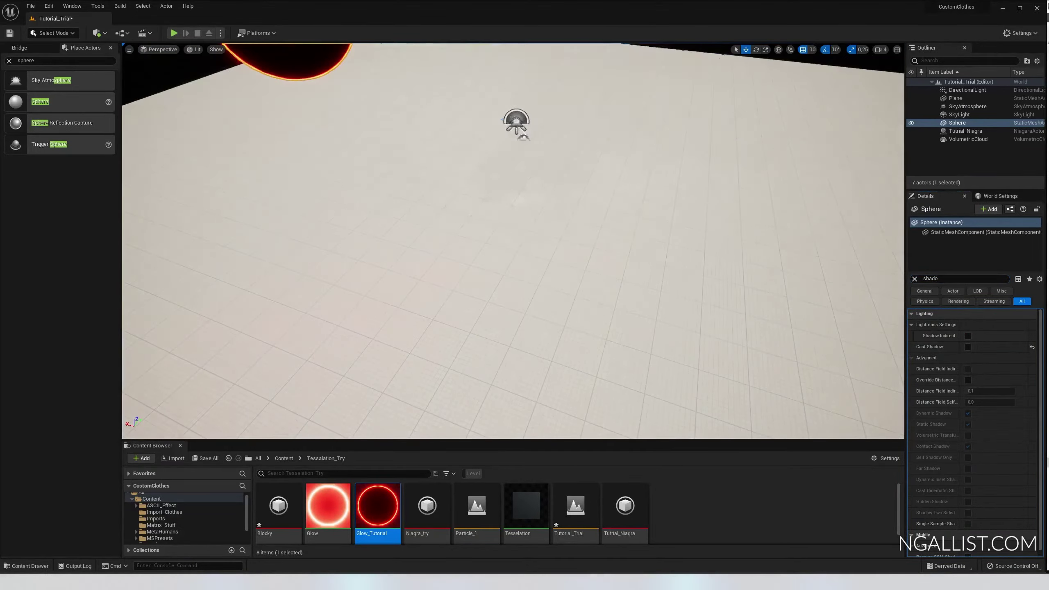
Move the sphere sideways into the cube particle cloud.
right_click_drag(489, 273, 489, 273)
left_click_drag(499, 213, 661, 199)
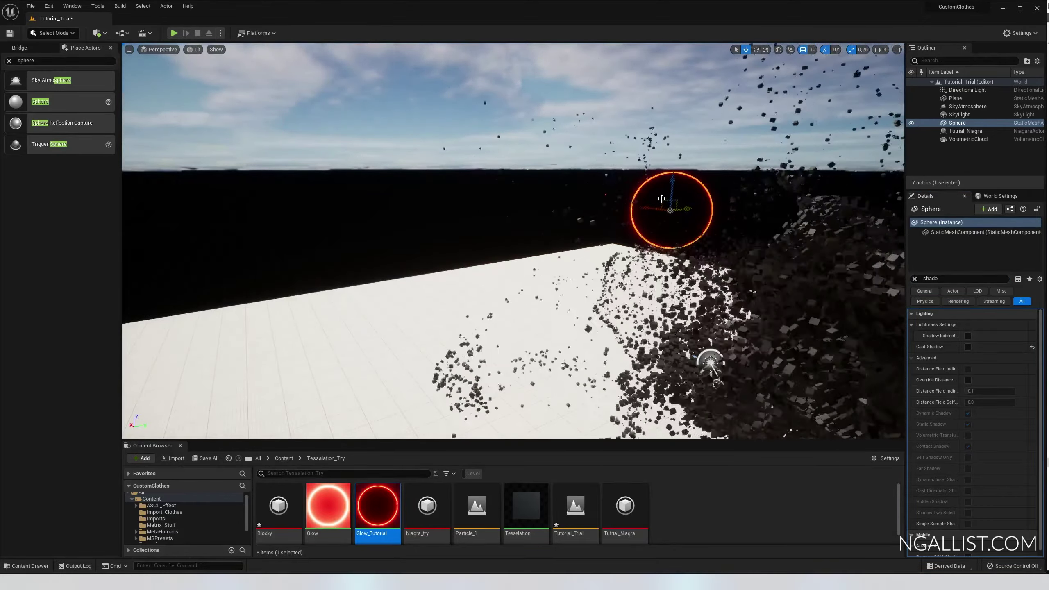
right_click_drag(716, 231, 639, 250)
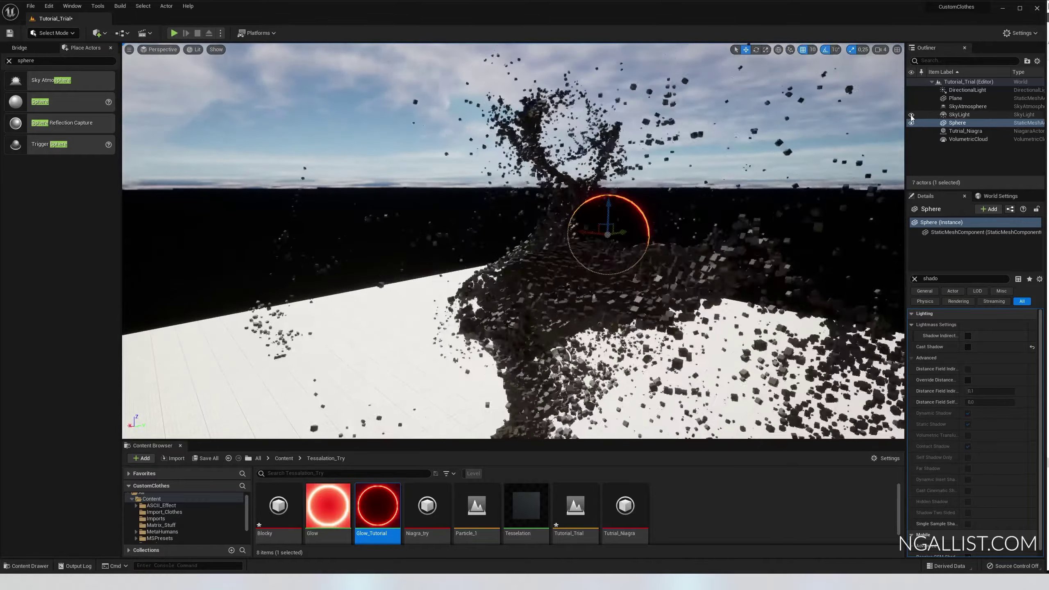
Hide the SkyLight, SkyAtmosphere, DirectionalLight and VolumetricCloud actors in the level.
left_click(912, 116)
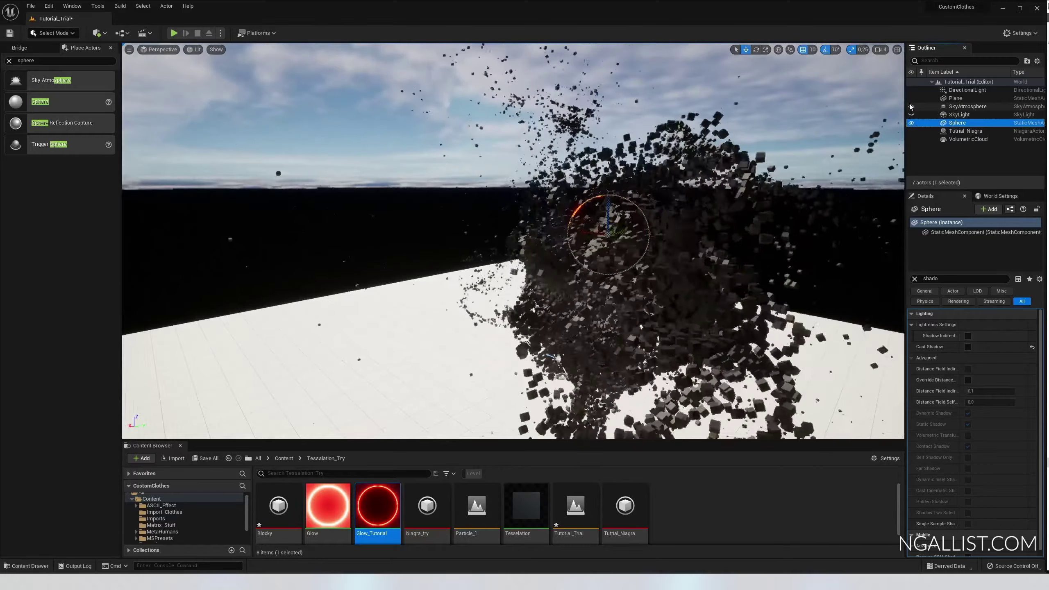
left_click(911, 107)
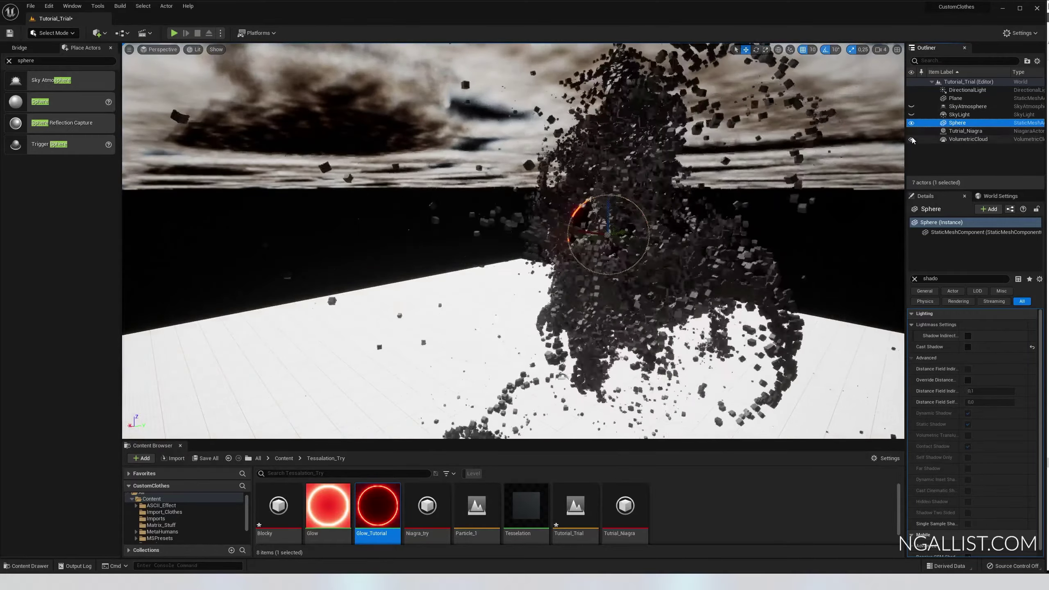
left_click(912, 90)
left_click(911, 140)
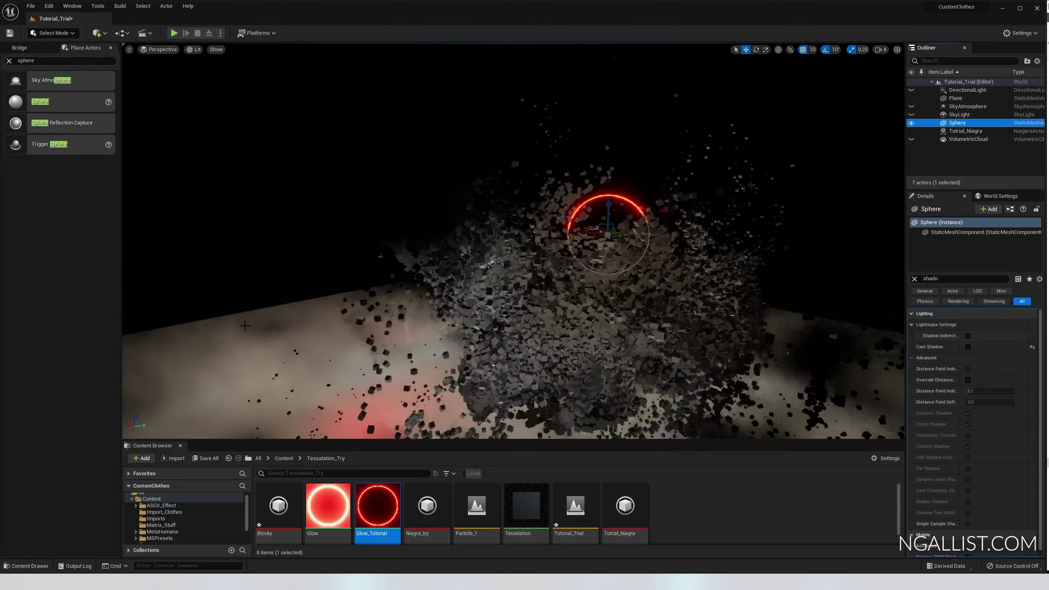
Delete the plane and the hidden DirectionalLight, SkyAtmosphere, SkyLight and VolumetricCloud actors from the level.
left_click(263, 310)
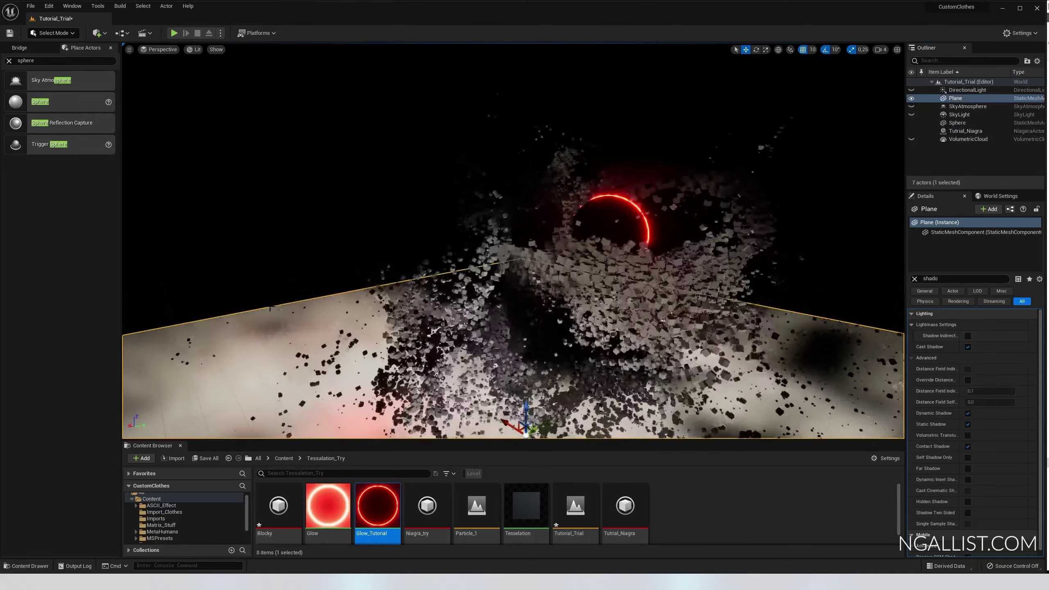
key("Delete")
right_click_drag(513, 240, 487, 281)
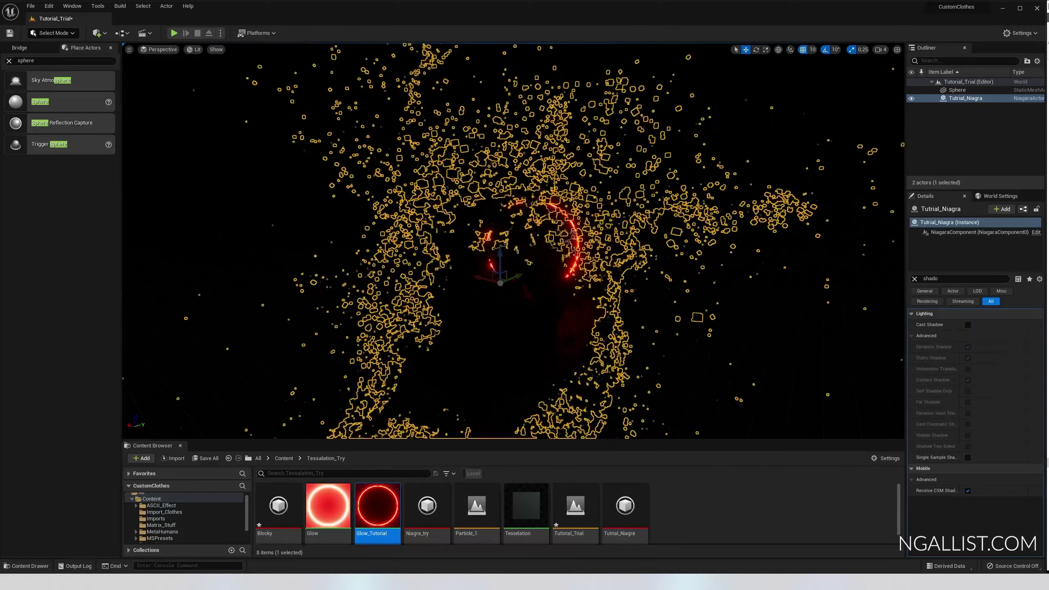
left_click(743, 158)
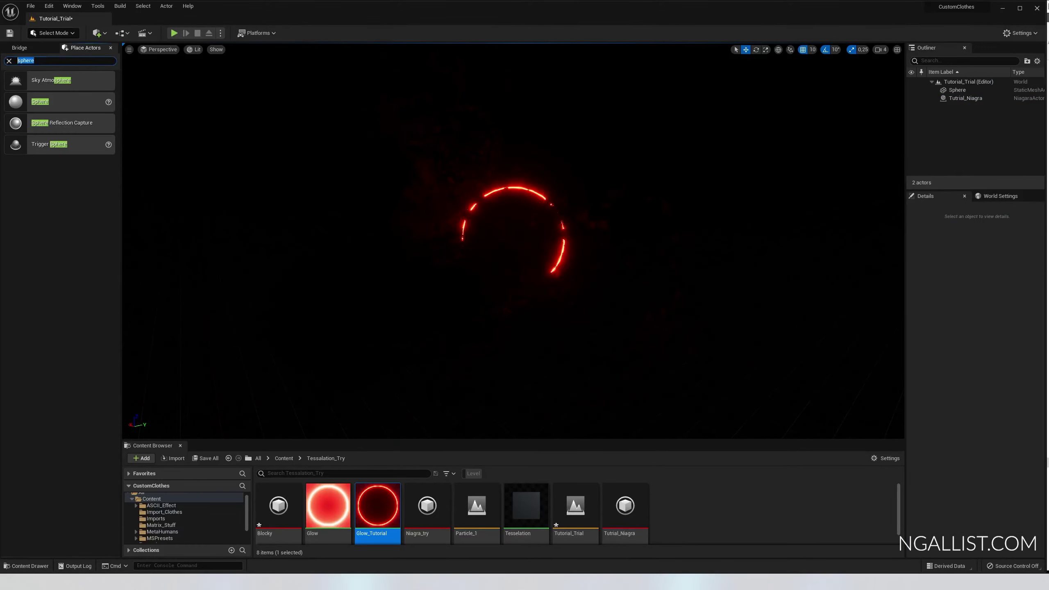
Add an Exponential Height Fog actor beside the glowing sphere and enable Volumetric Fog on it.
type("expon")
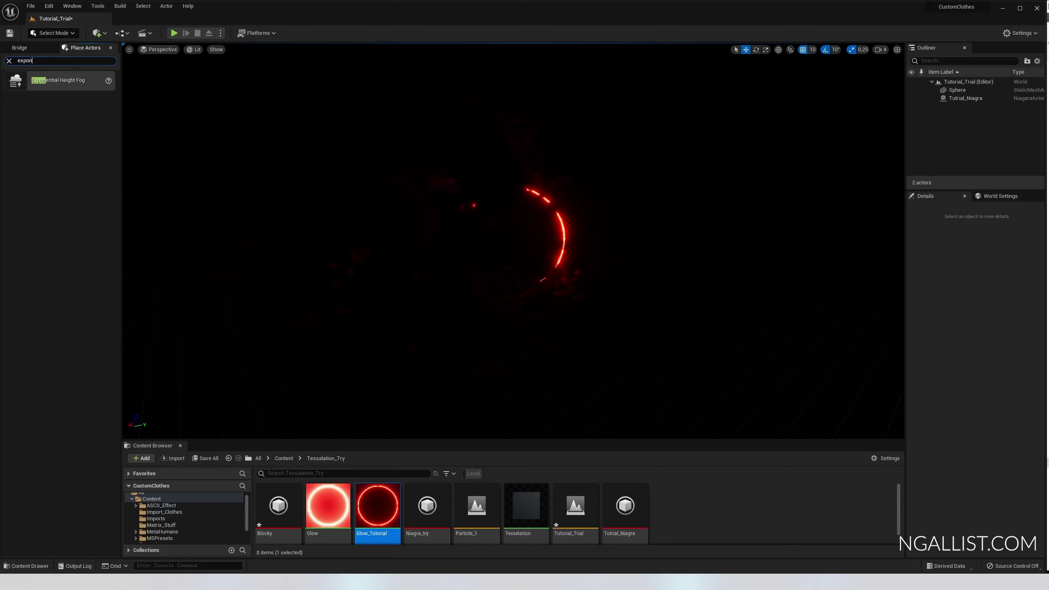
left_click_drag(50, 80, 463, 259)
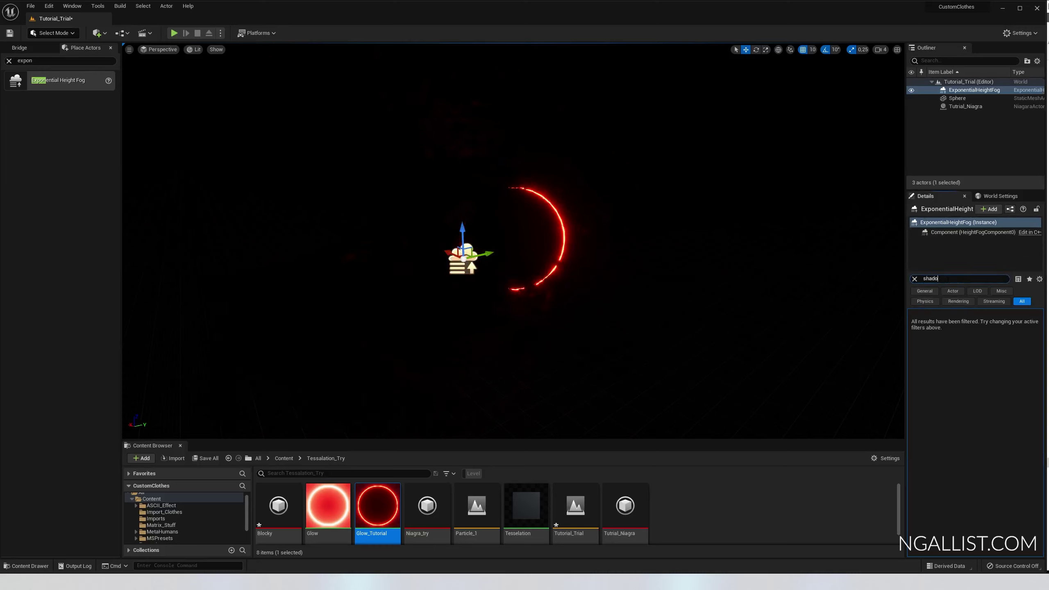
key("ctrl+a")
type("vol")
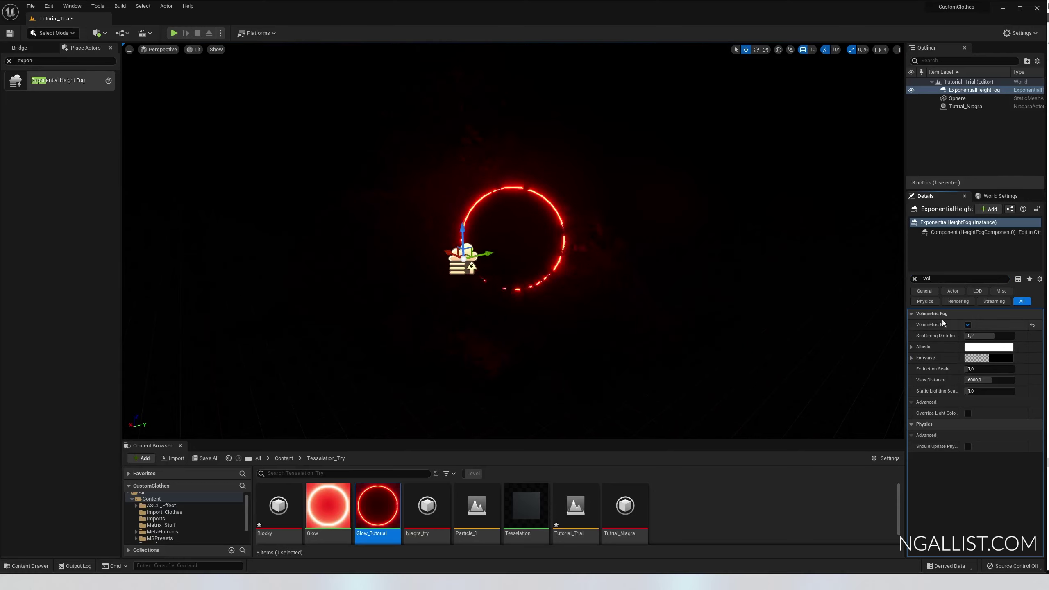
Set the height fog's Fog Density to 1 and check the red fog around the sphere up close.
left_click(914, 279)
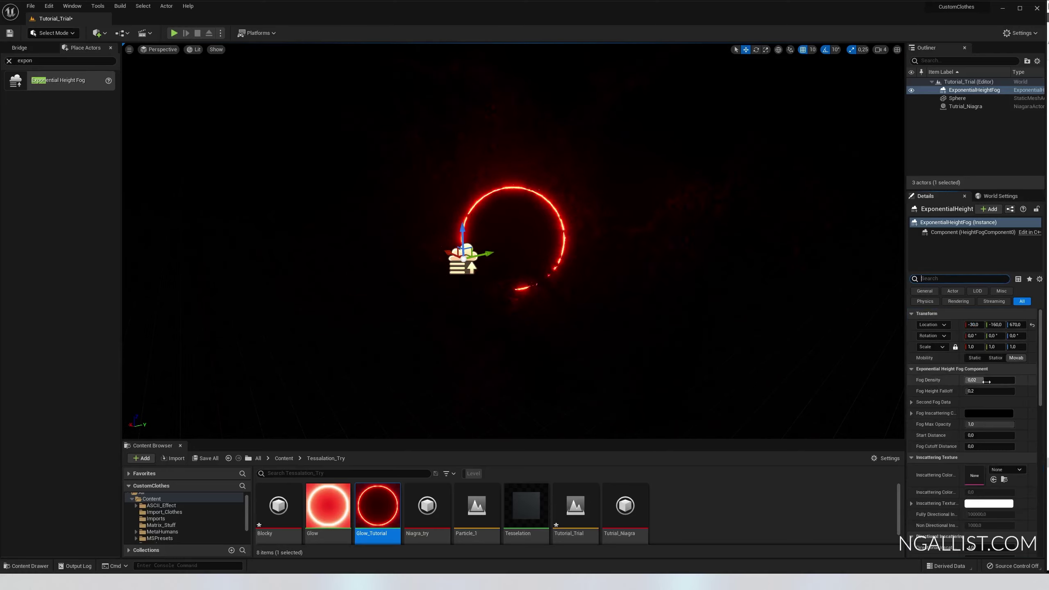
type("1")
key("Return")
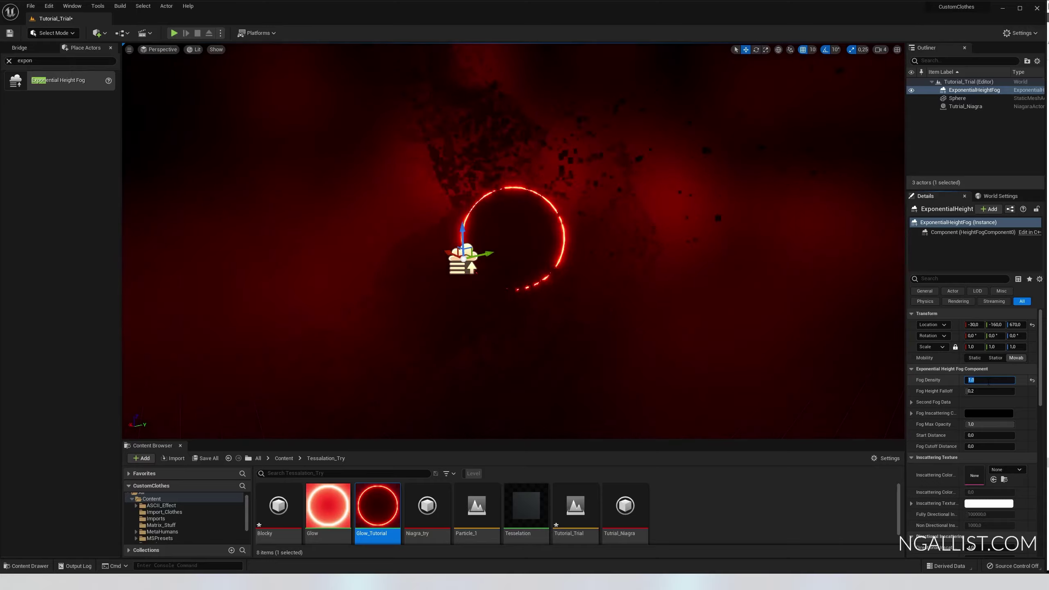
mouse_move(620, 290)
right_mouse_down()
mouse_move(638, 298)
mouse_move(613, 287)
right_mouse_up()
key("d")
key("s")
key("w")
key("a")
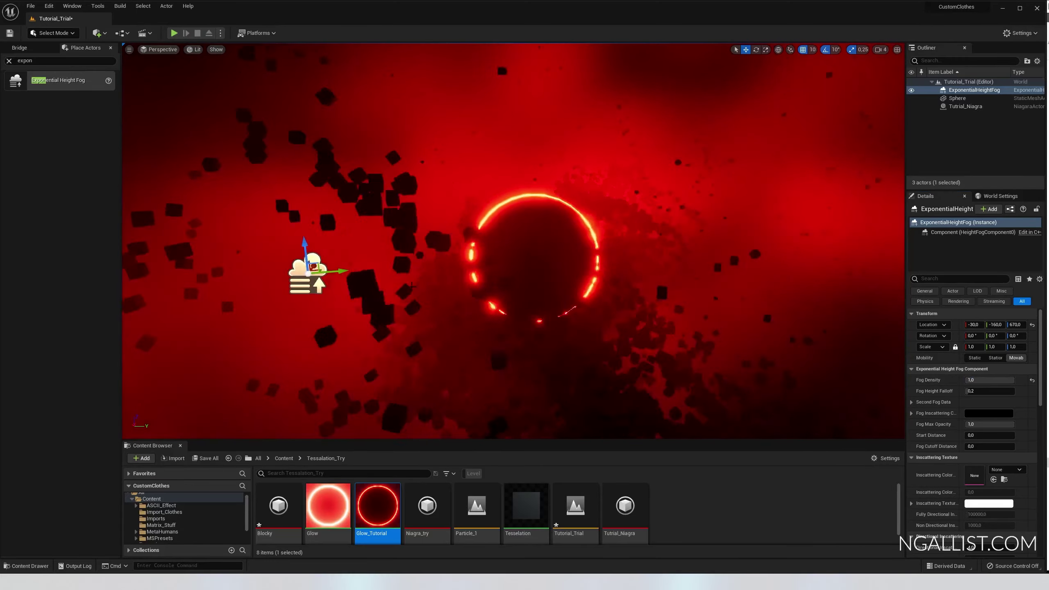
Reduce the height fog's Fog Density to 0.1 and check the sphere from farther back.
left_click(993, 381)
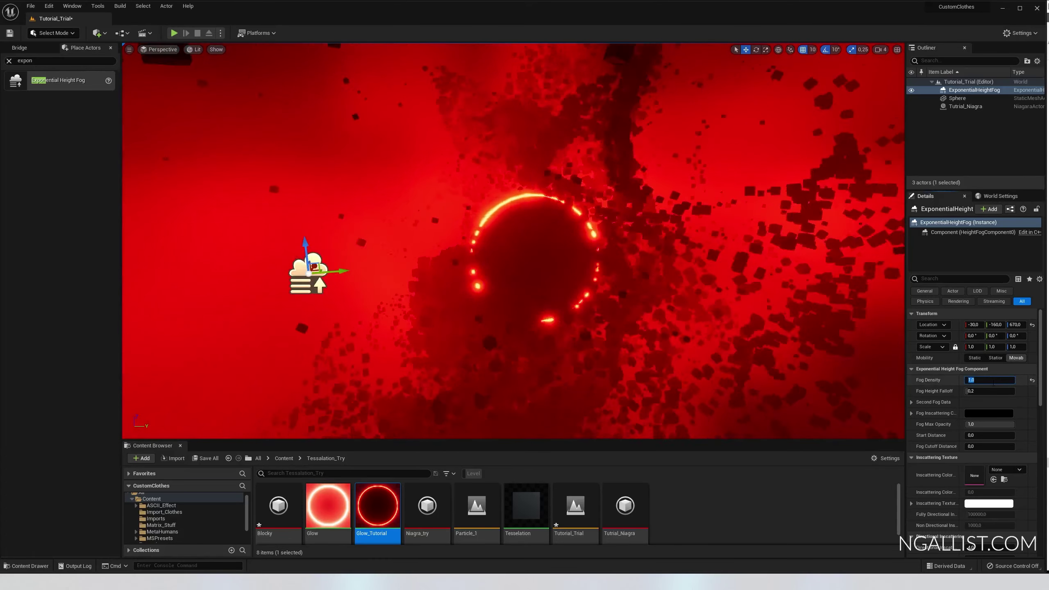
type("0,1")
key("Return")
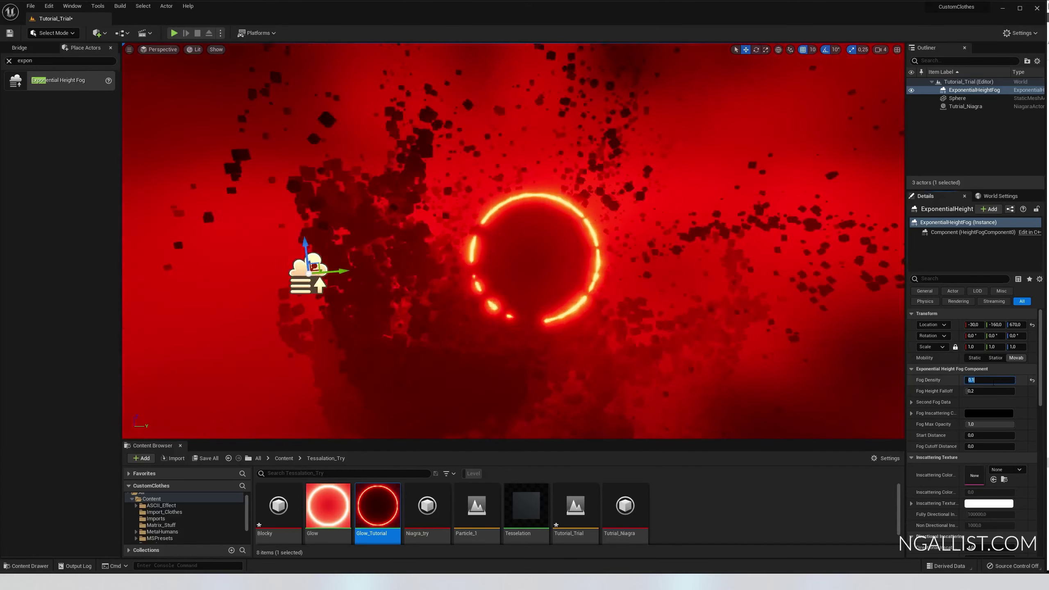
middle_click_drag(512, 244, 438, 256)
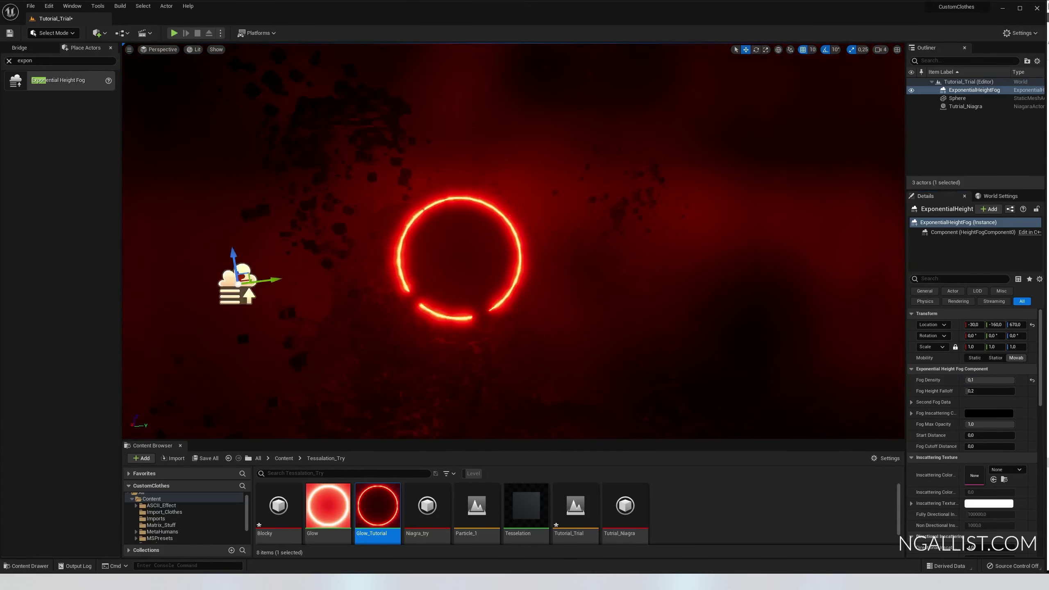
right_click_drag(513, 243, 541, 248)
key("s")
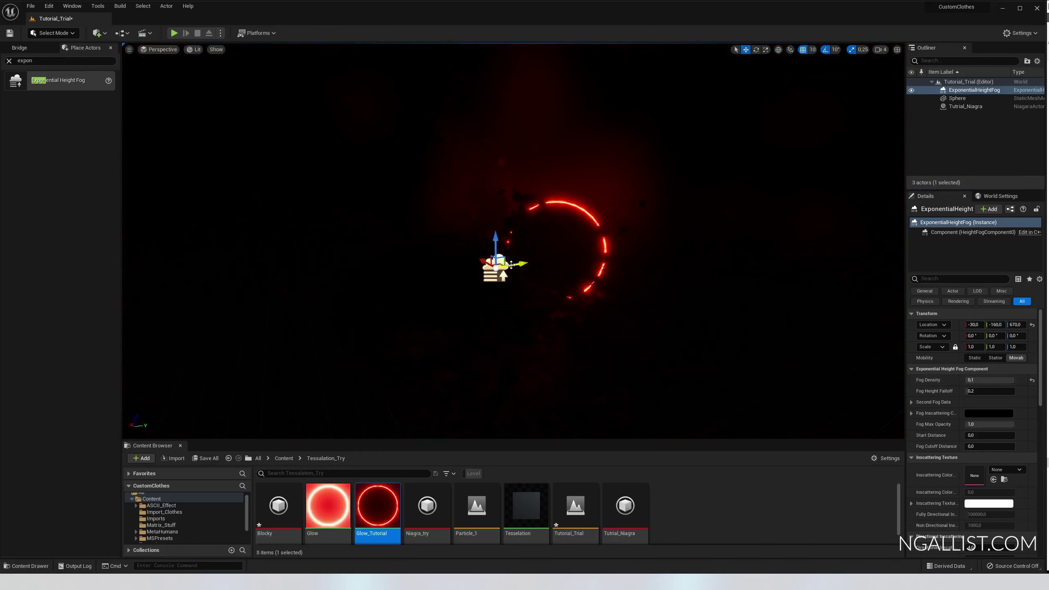
Place a Point Light near the sphere's lower edge and change its light color to orange-red.
left_click(10, 61)
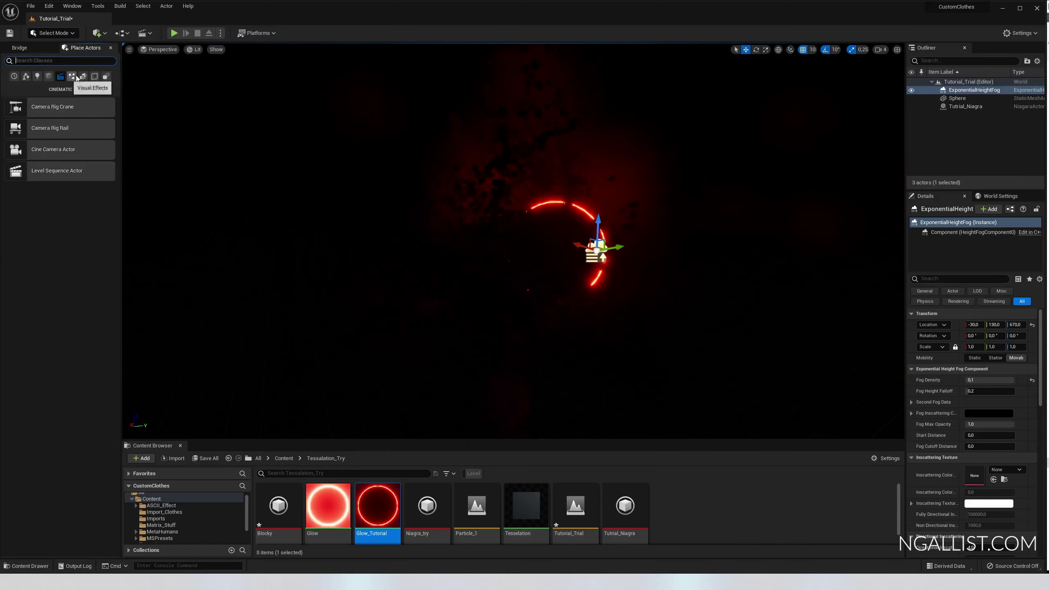
left_click(37, 77)
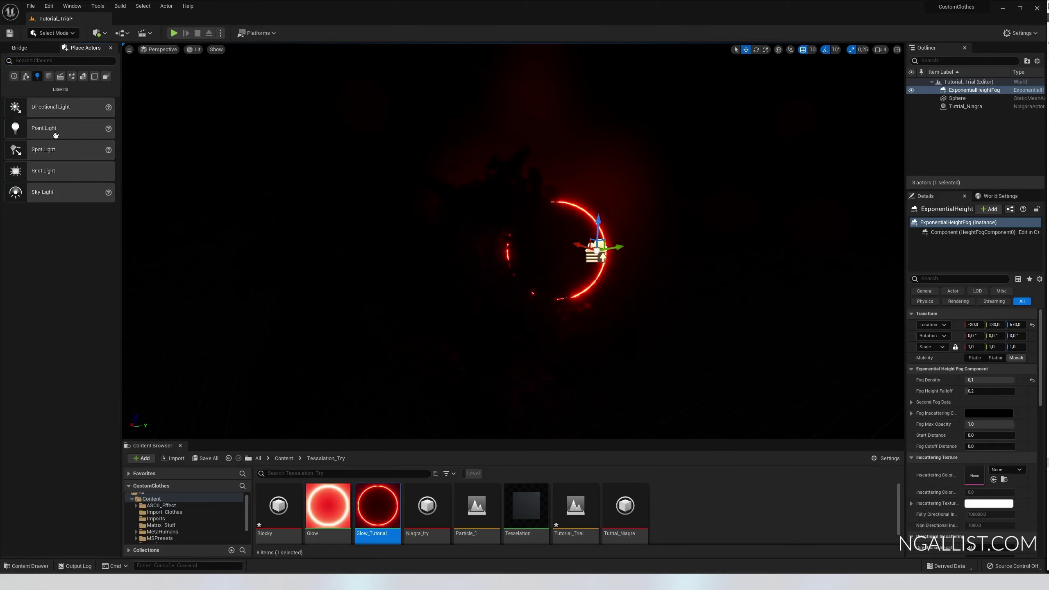
left_click_drag(55, 135, 555, 268)
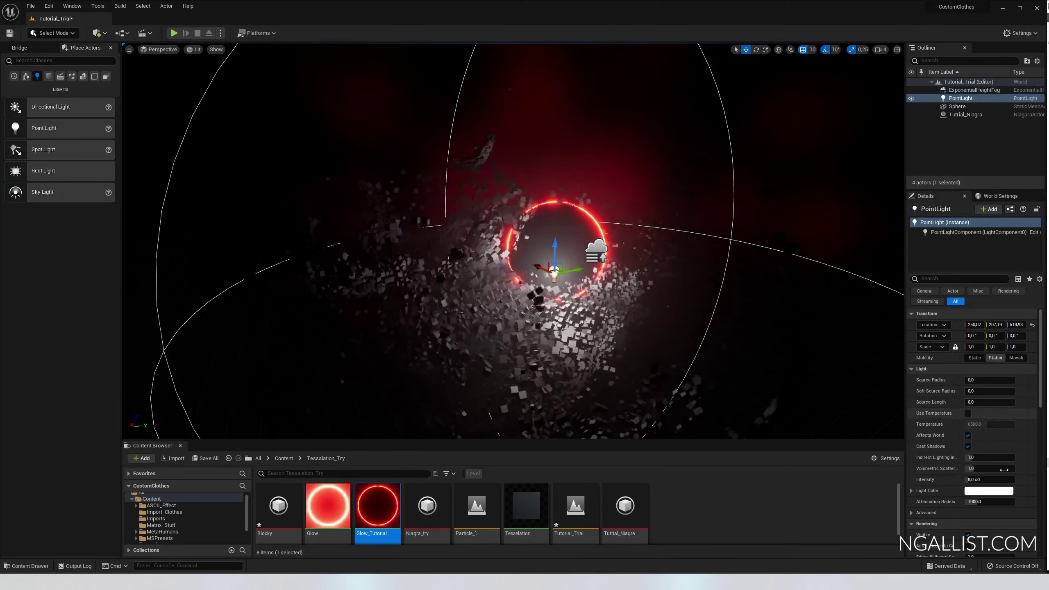
left_click(980, 490)
left_click(1044, 458)
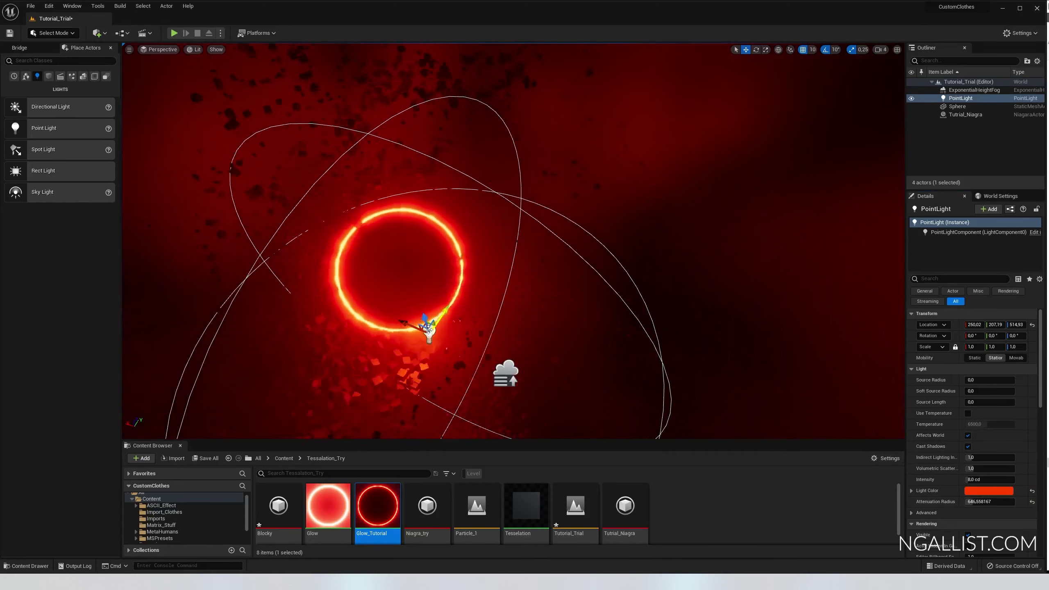
Move the point light into the sphere and set its Attenuation Radius to about 4421, Intensity to about 10 cd and Volumetric Scattering to 3.17.
left_click_drag(429, 325, 484, 292)
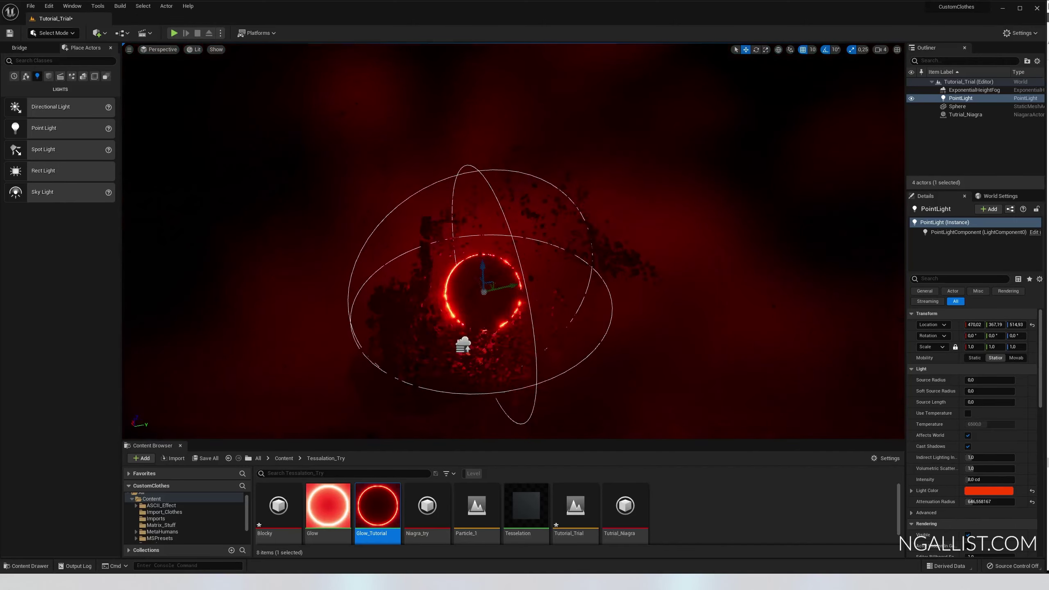
right_click_drag(484, 291, 478, 279)
left_click_drag(990, 502, 1008, 502)
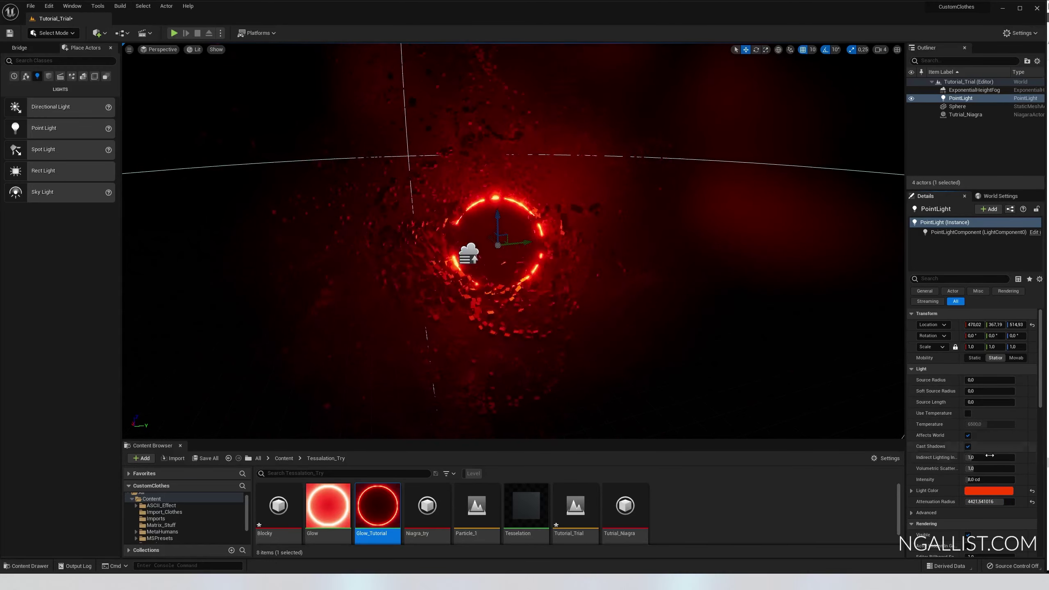
mouse_move(991, 480)
left_mouse_down()
mouse_move(1003, 480)
mouse_move(993, 470)
left_mouse_up()
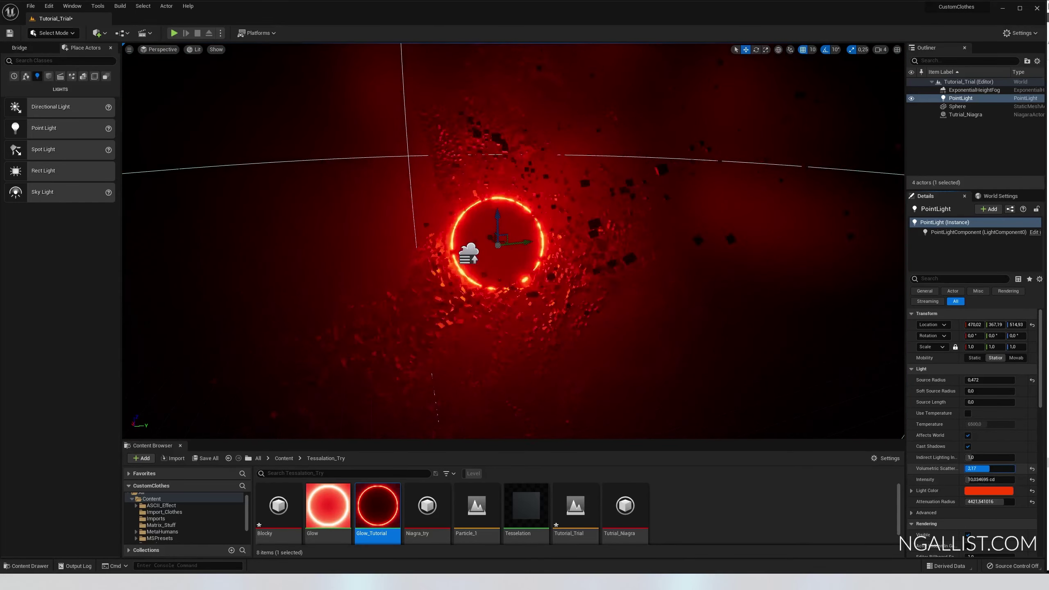
Set the spawn rate override of the Tutrial_Niagra actor to 15000 and deselect it.
right_click_drag(554, 232, 587, 268)
left_click(537, 248)
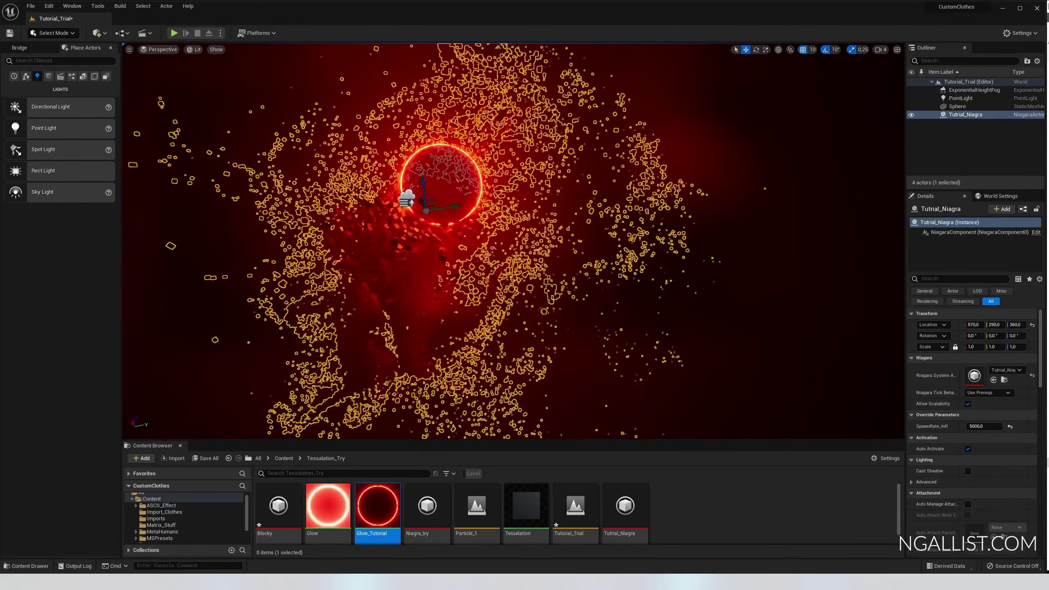
left_click(975, 426)
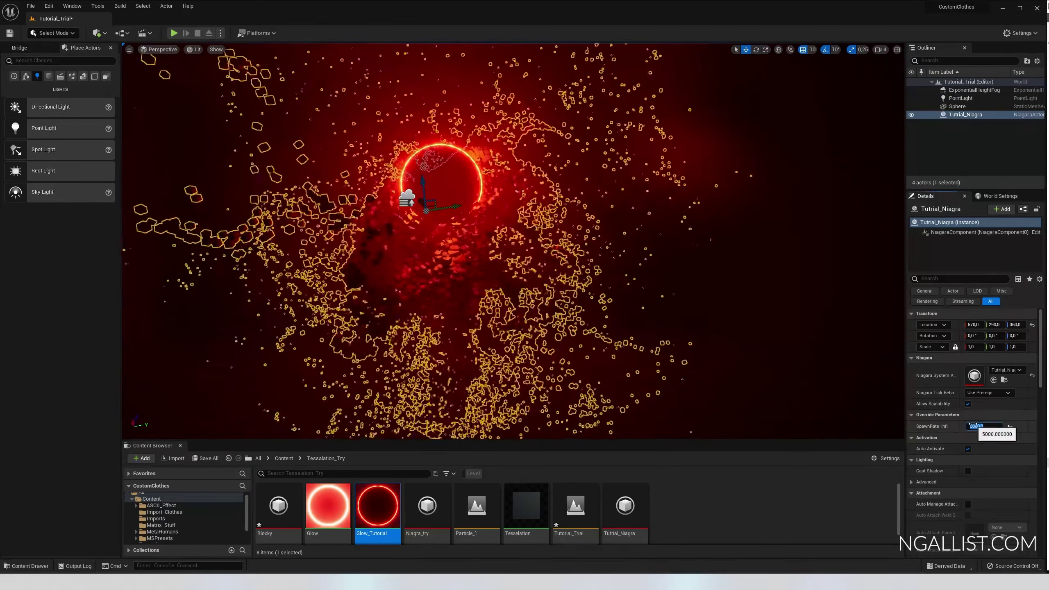
type("15000")
key("Return")
left_click(697, 331)
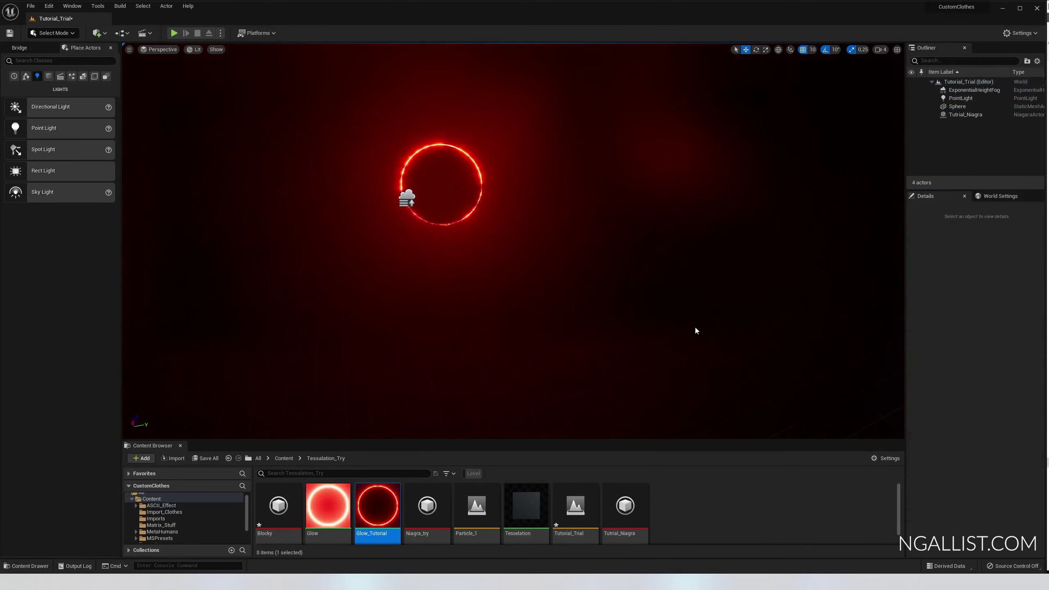
Set the Blocky Niagara actor's Curl1_Freq to 2 and its Curl1_Strength to 8000.
right_click_drag(638, 242, 626, 223)
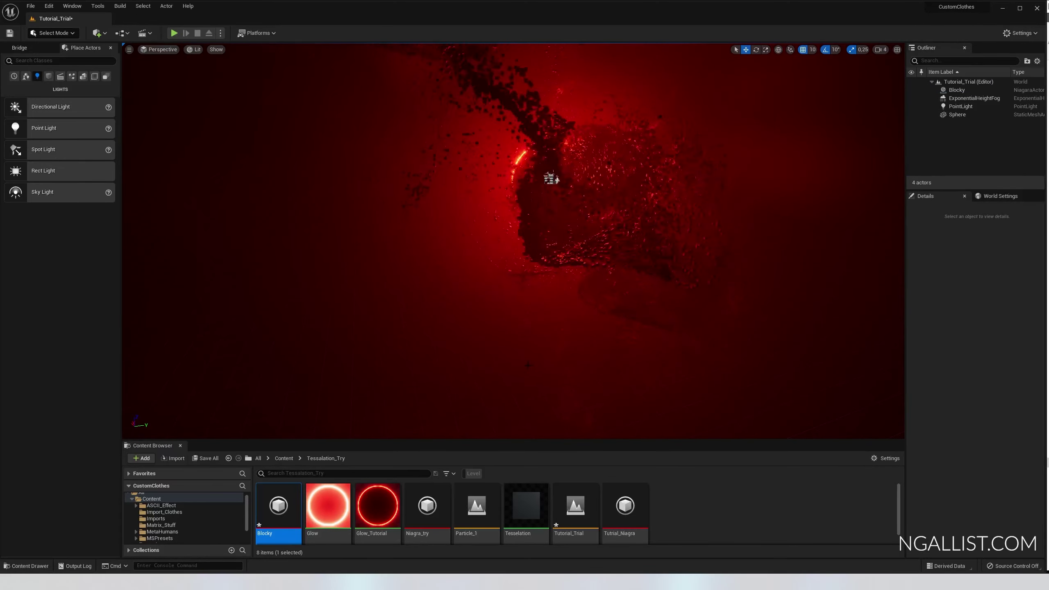
right_click_drag(582, 218, 653, 194)
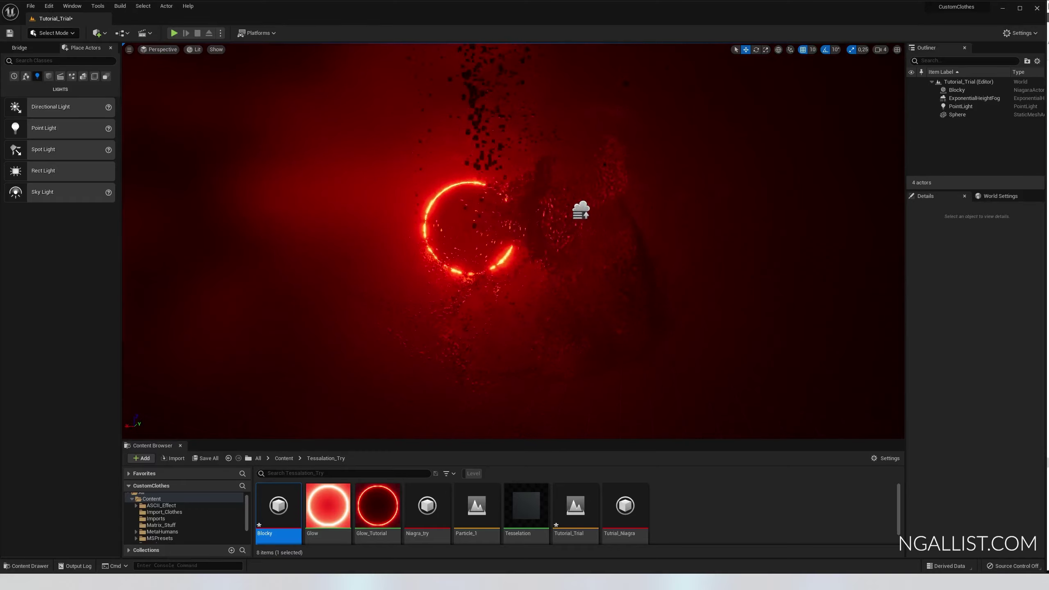
mouse_move(514, 241)
right_mouse_down()
mouse_move(653, 245)
mouse_move(526, 230)
right_mouse_up()
key("s")
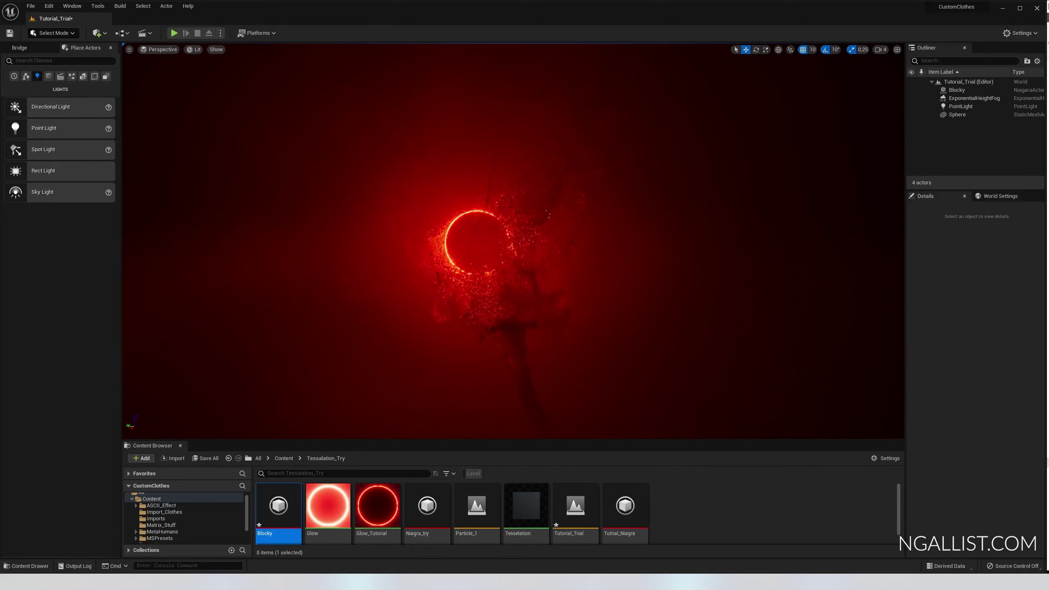
left_click(479, 248)
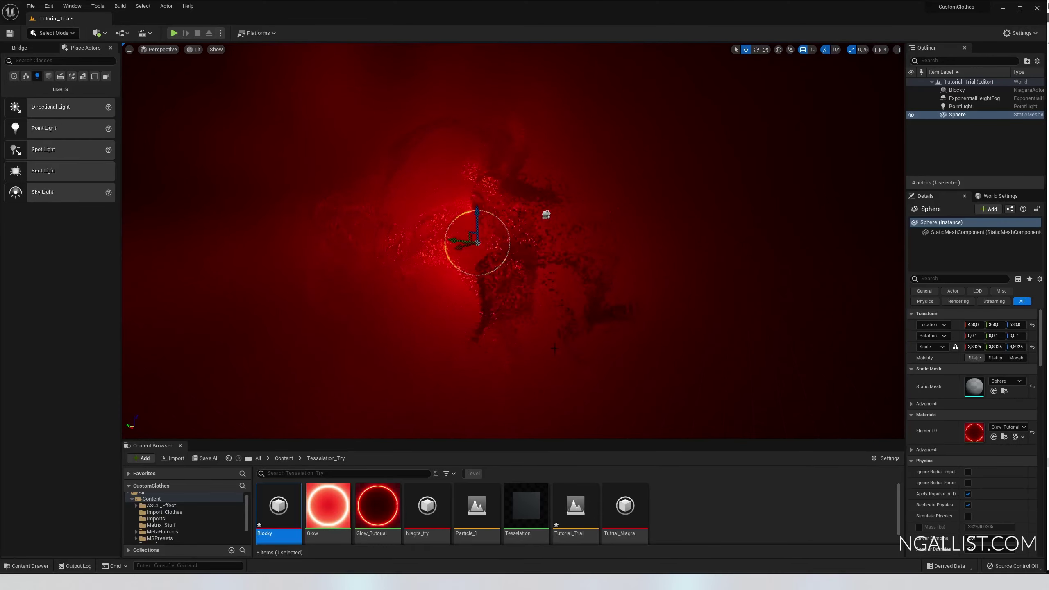
left_click(557, 306)
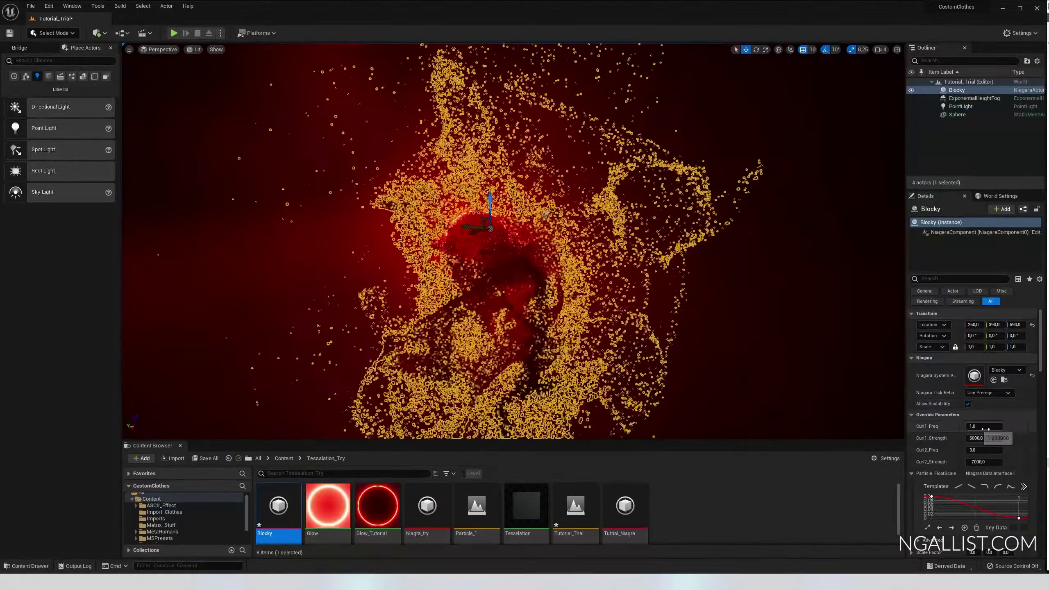
left_click_drag(985, 426, 989, 430)
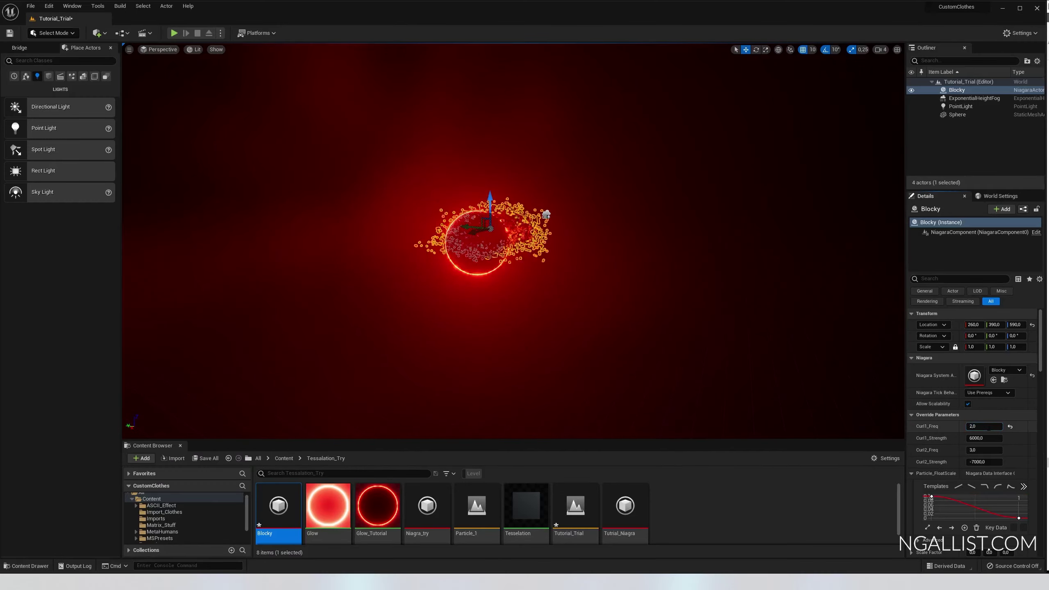
type("8000")
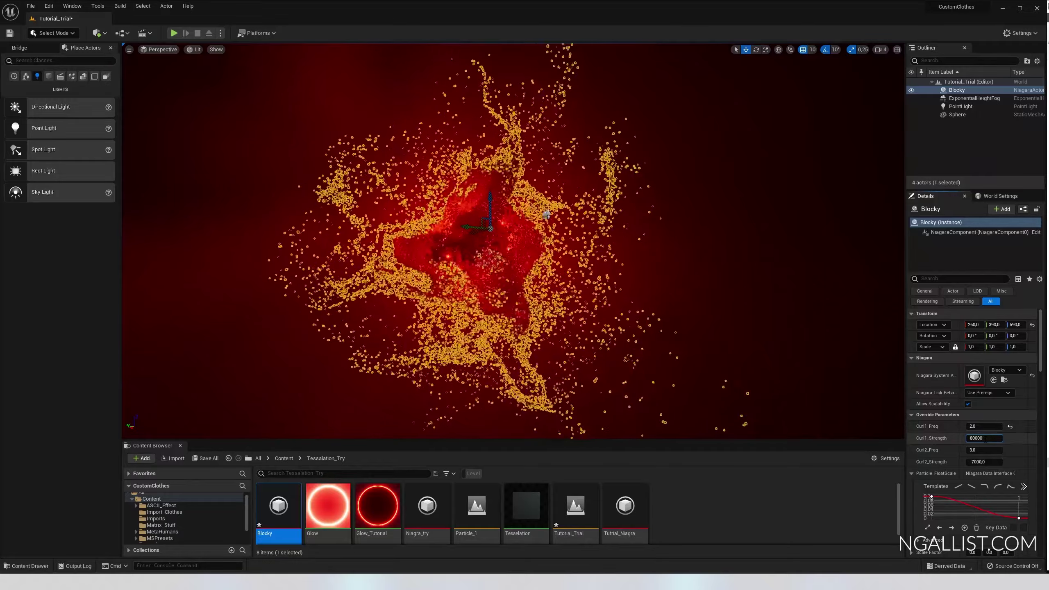
key("Return")
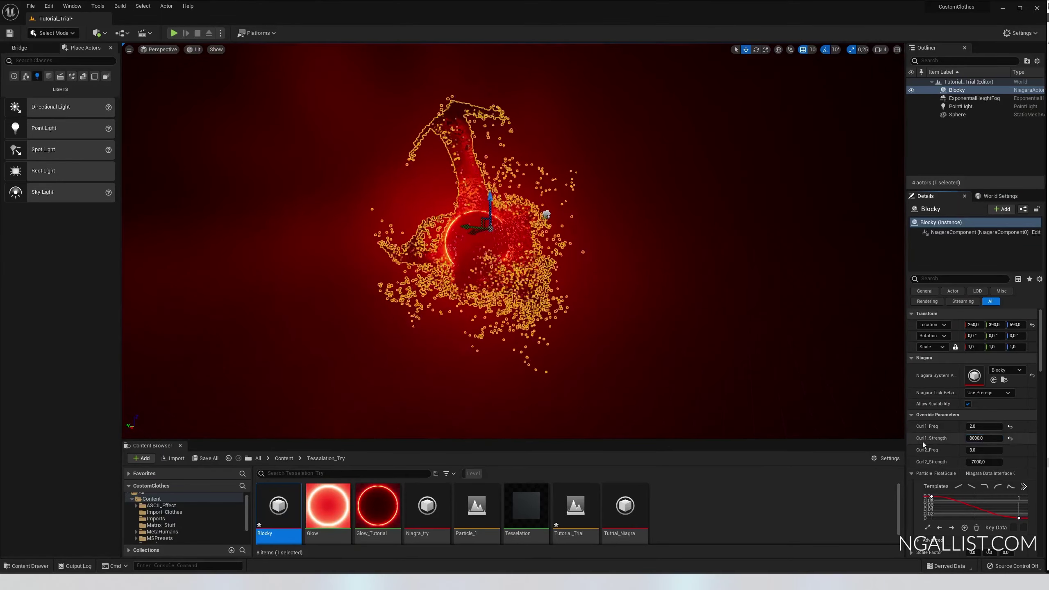
left_click(658, 281)
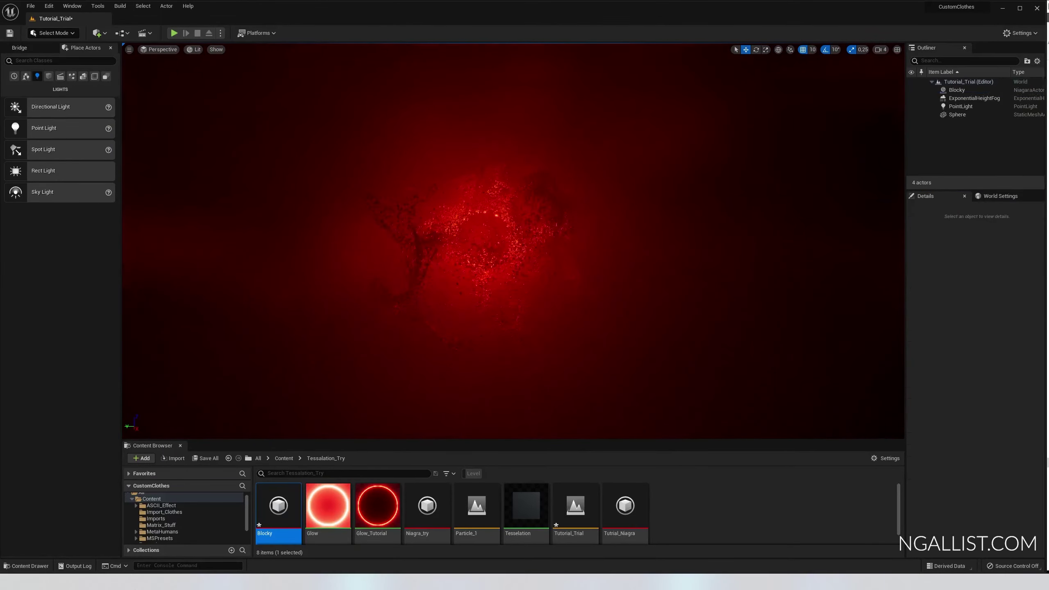
Lower the height fog's Fog Density to 0.05 and check the glowing sphere with its particles.
left_click(974, 98)
left_click(990, 380)
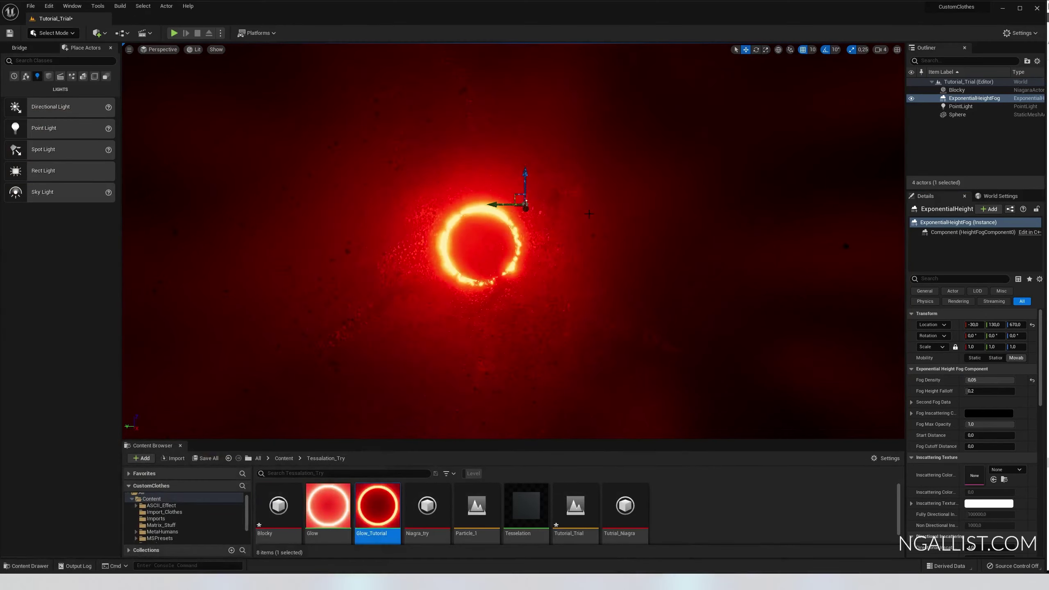
left_click(773, 167)
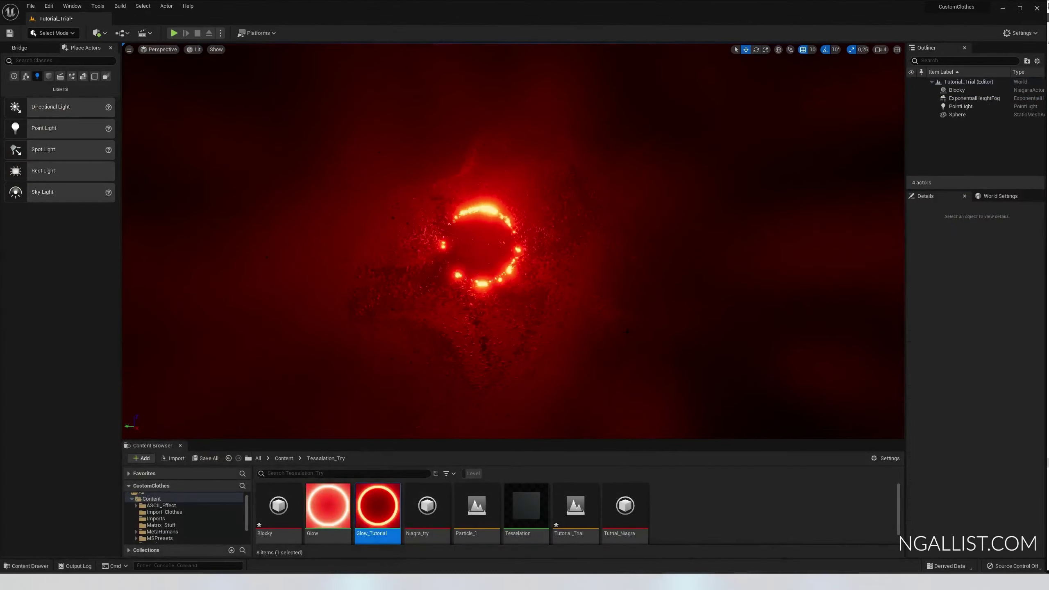
right_click_drag(773, 167, 818, 173)
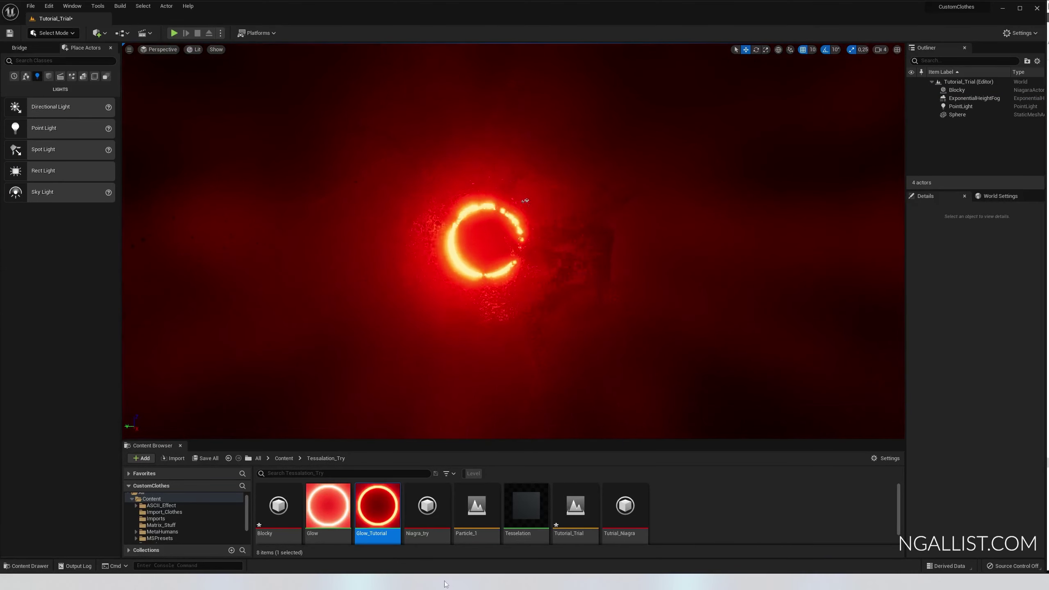
Open the Particle_1 level from the Tessalation_Try folder.
double_click(477, 506)
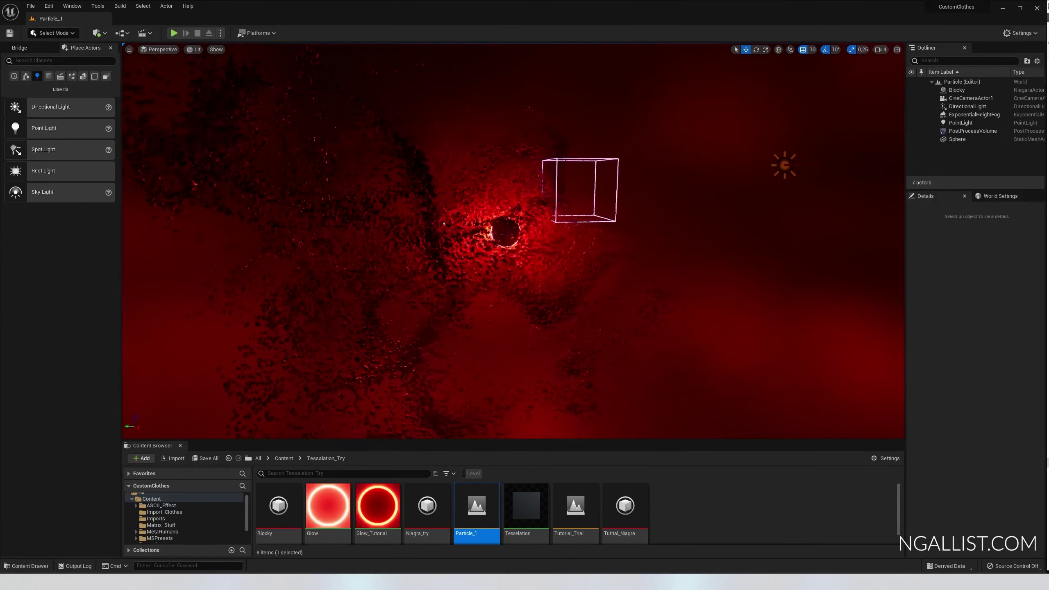